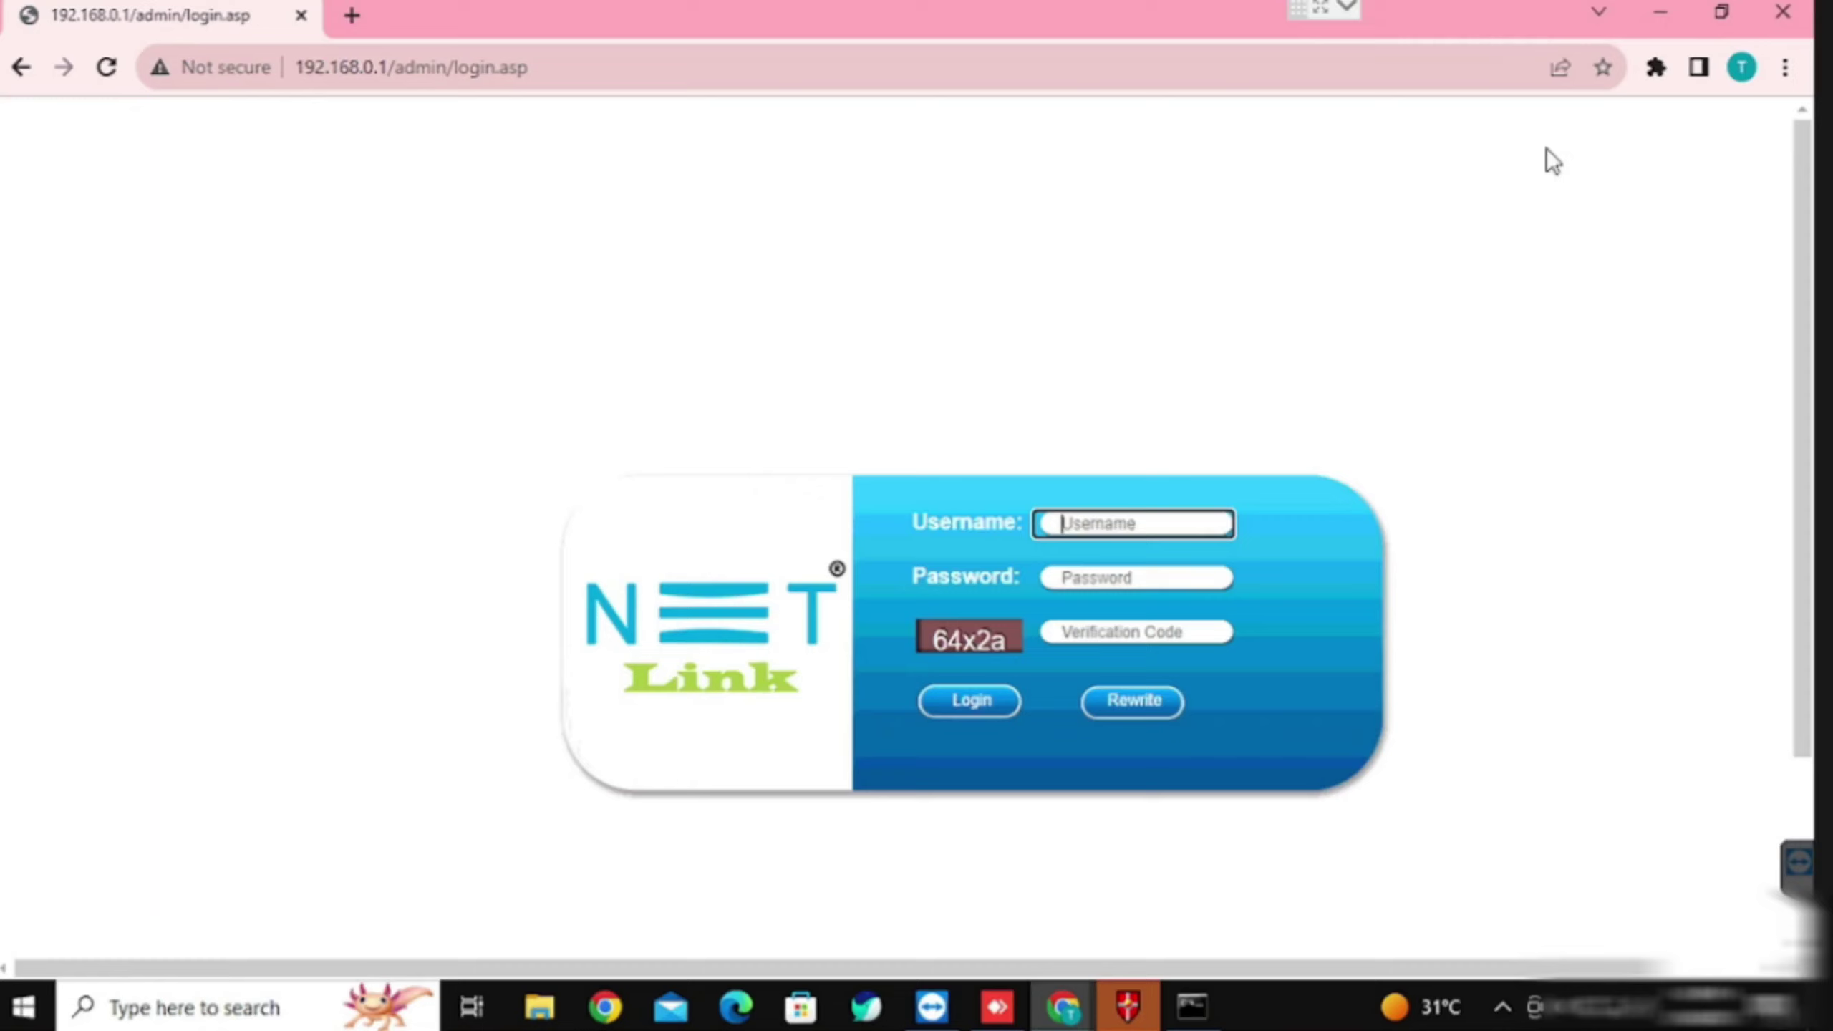
Step: Log in as admin with the password and verification code, then dismiss Chrome's password warning
type("ad")
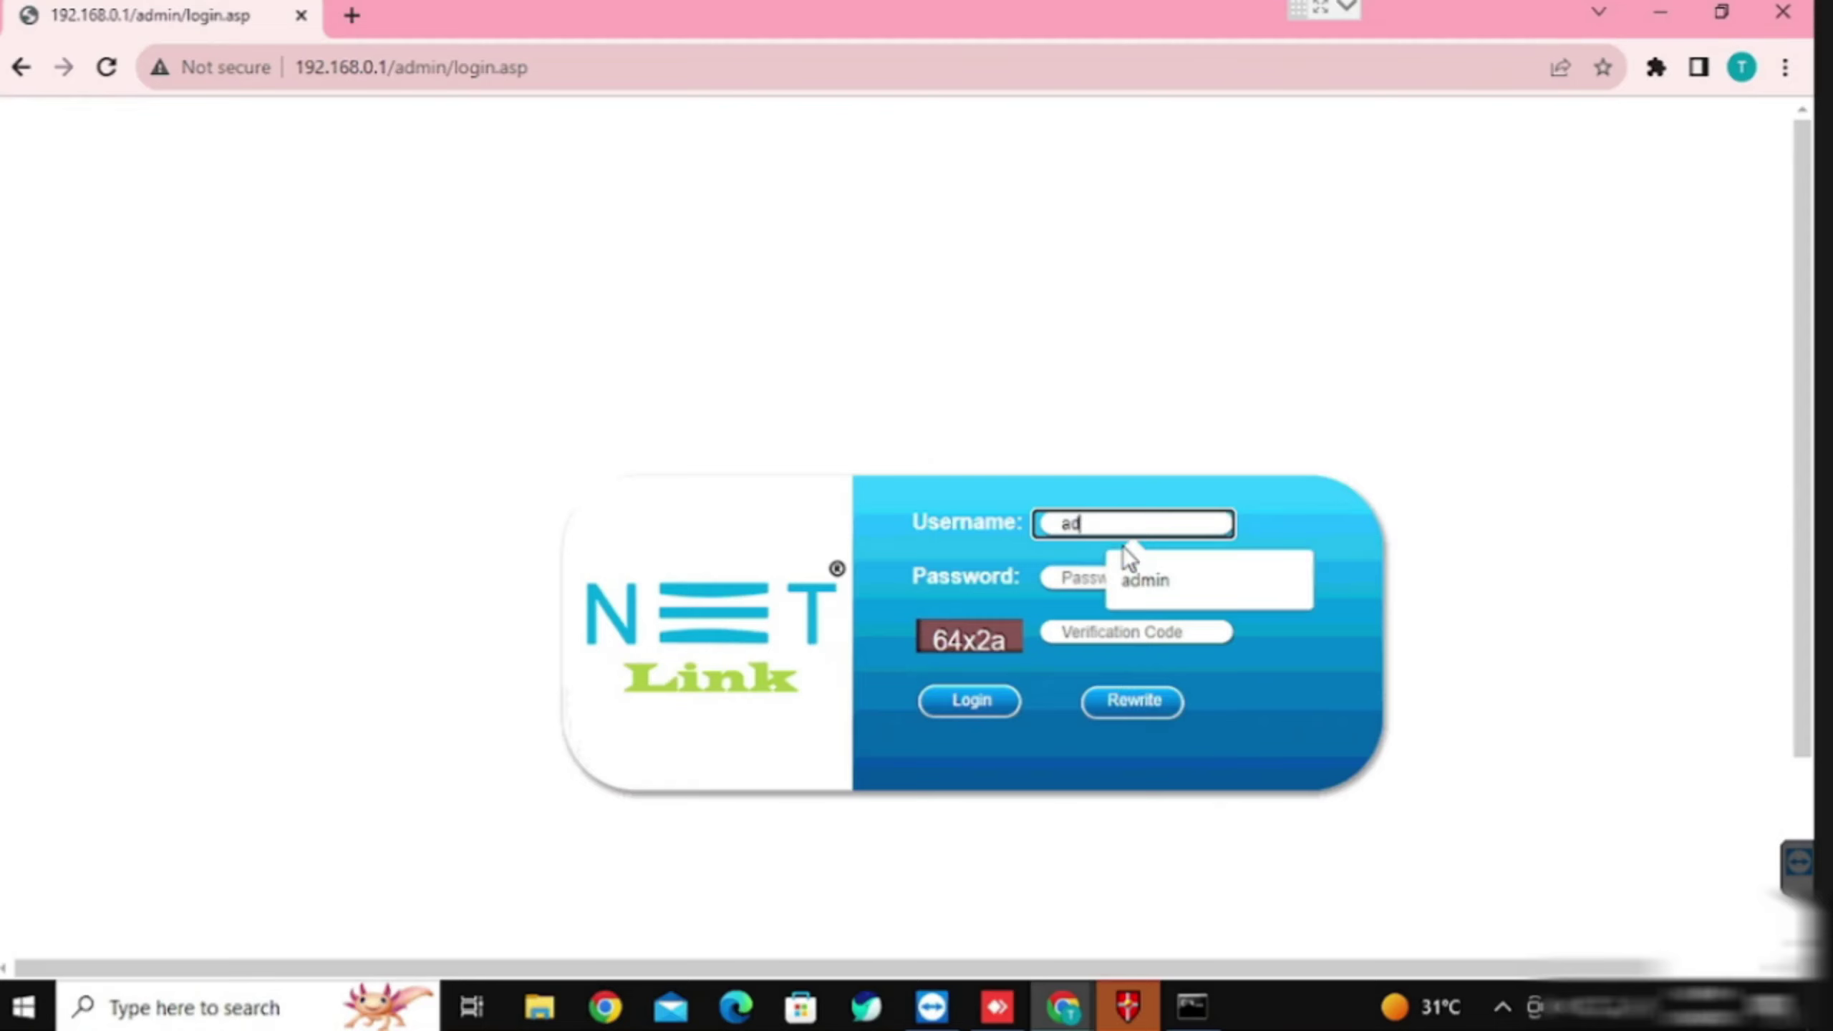
type("min")
key("Tab")
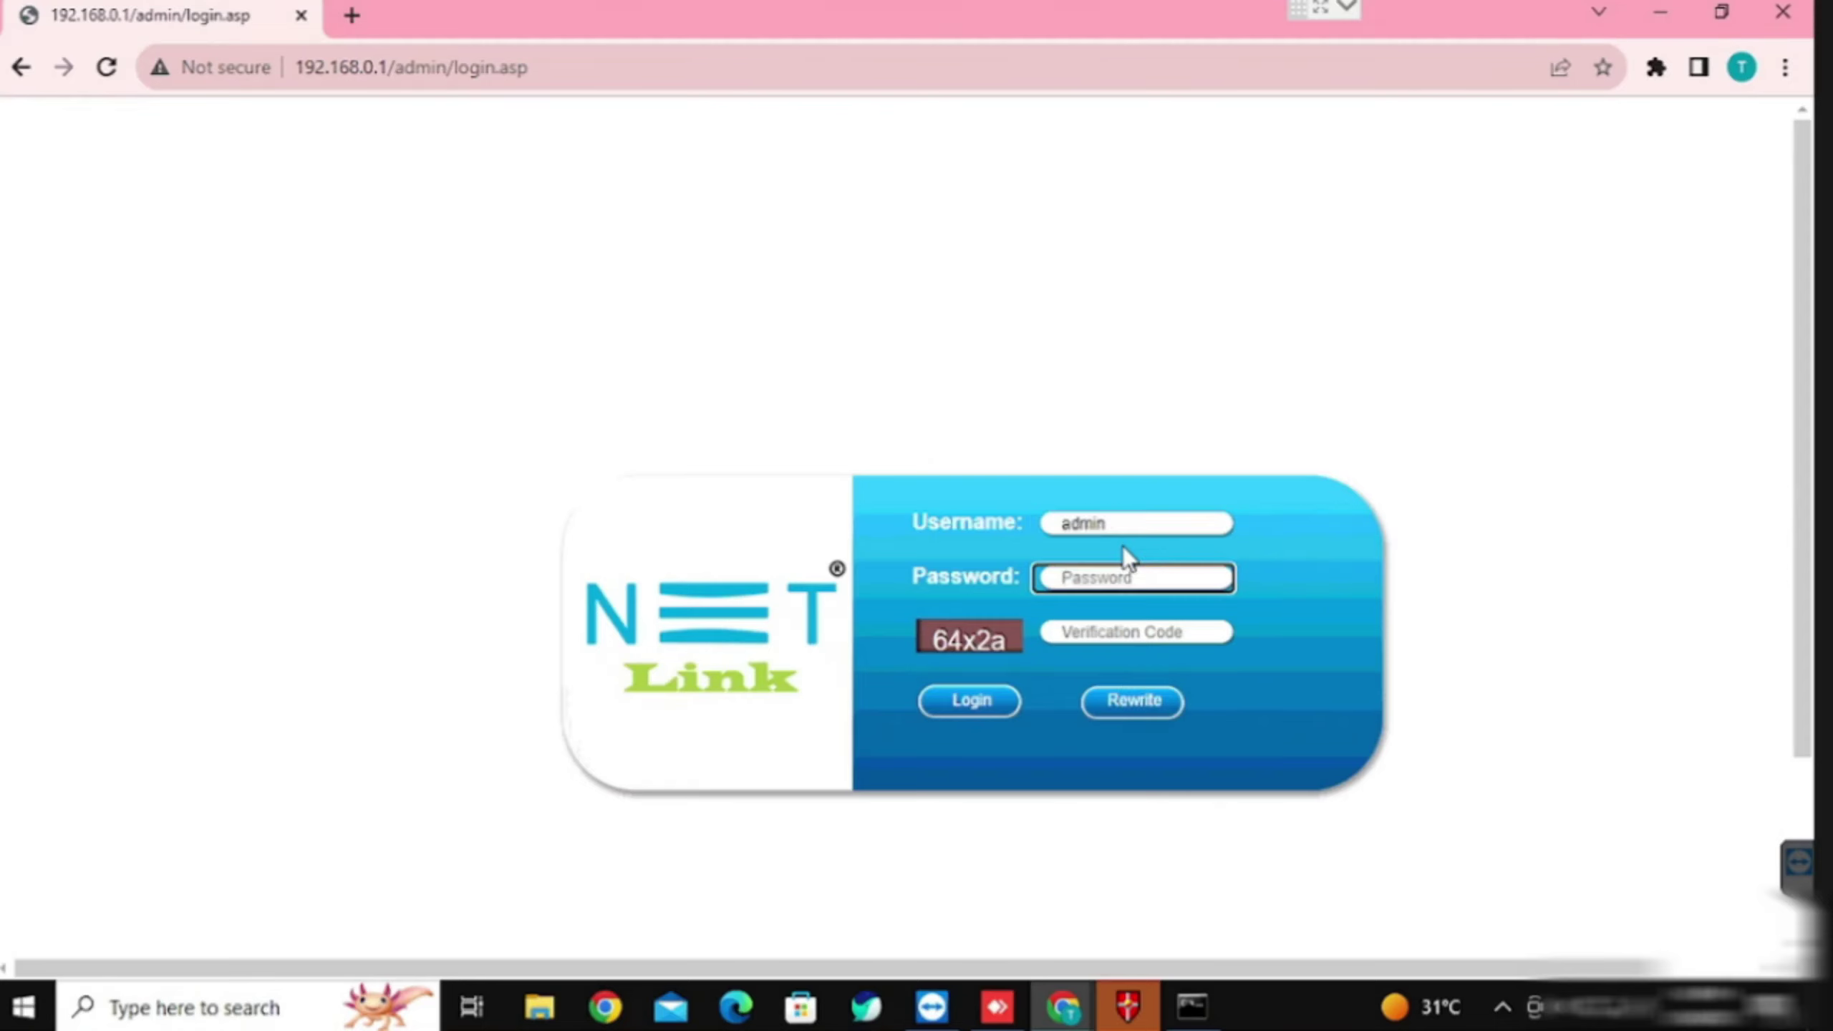
type("a")
left_click(1119, 633)
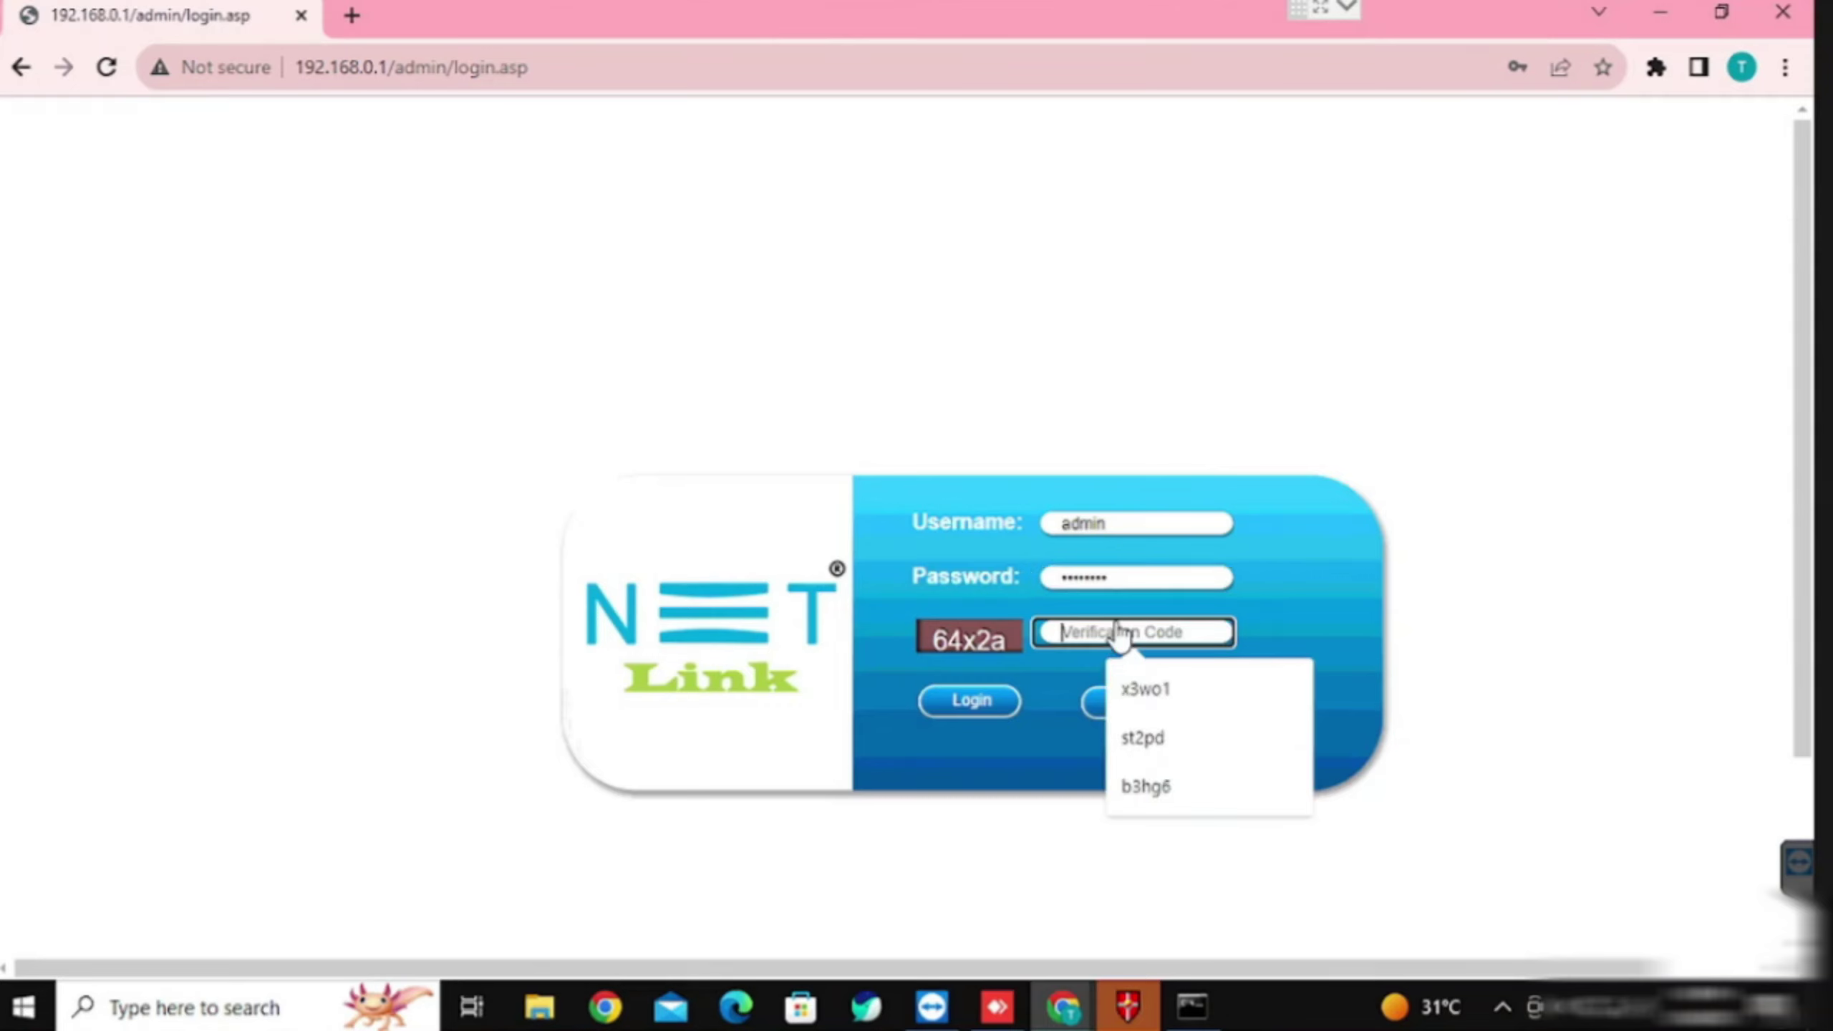
type("64x")
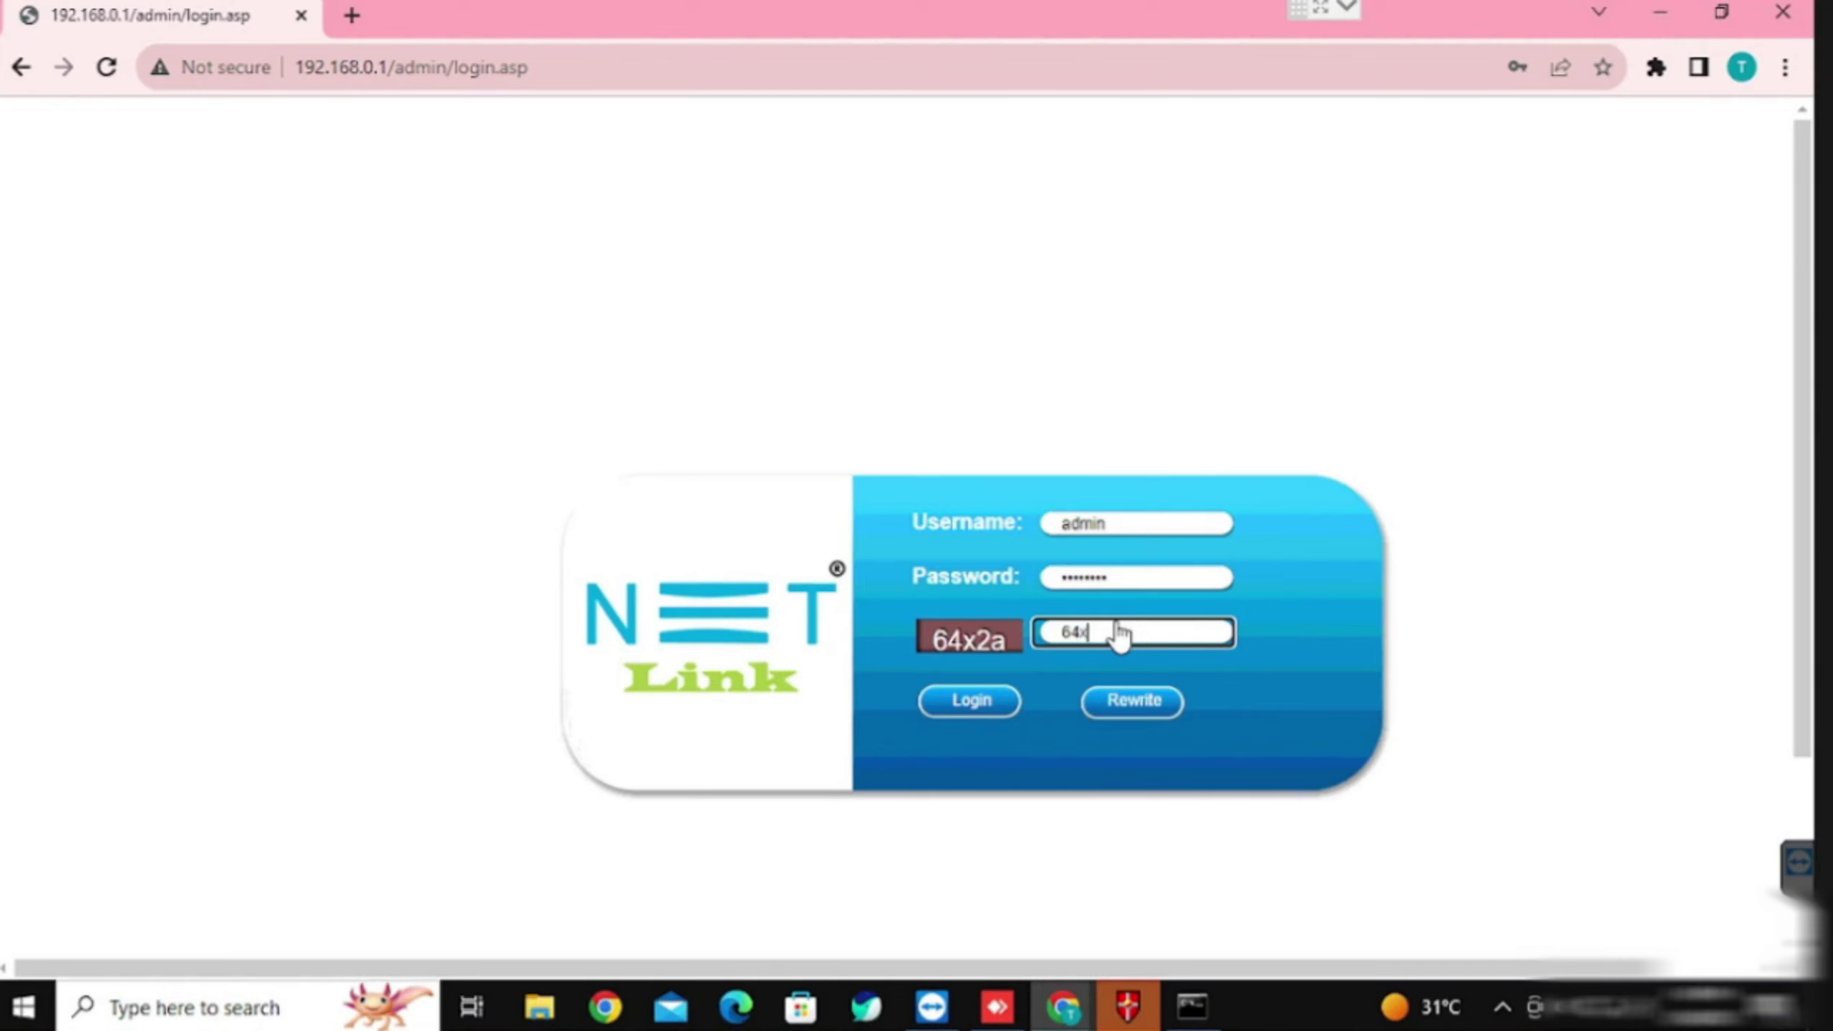
type("2a")
left_click(996, 704)
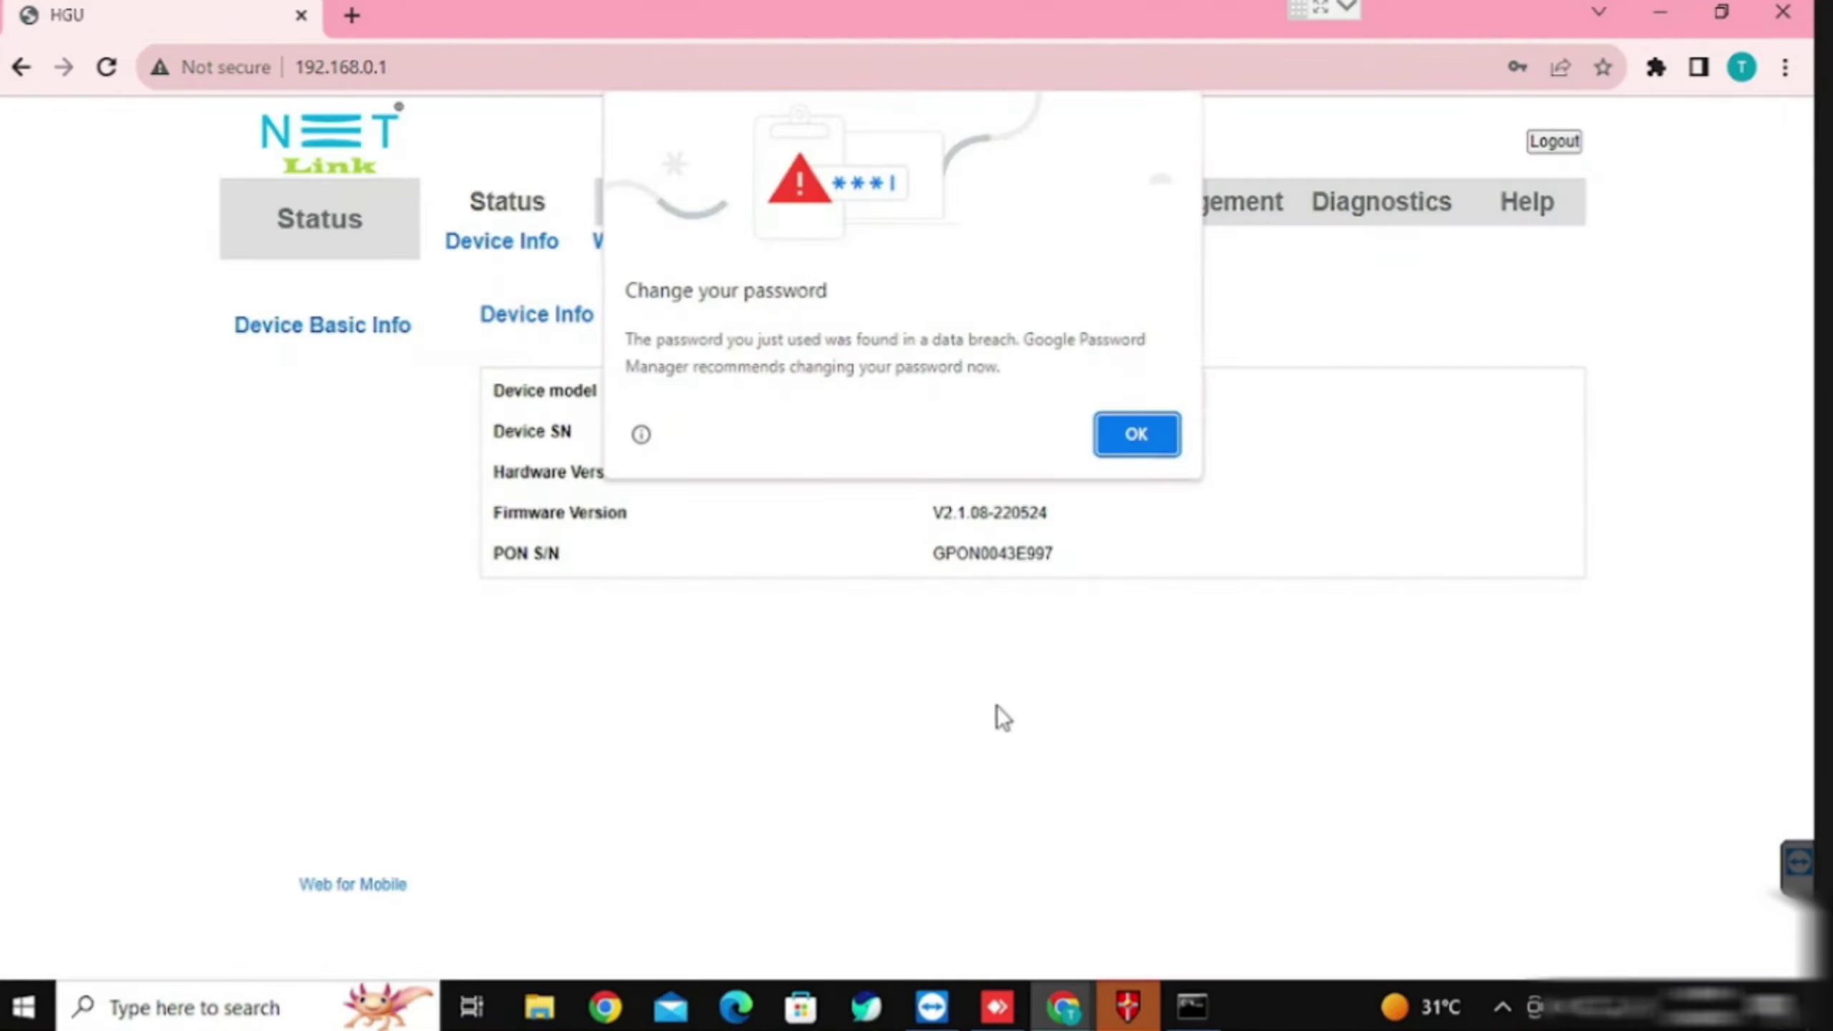
left_click(1169, 431)
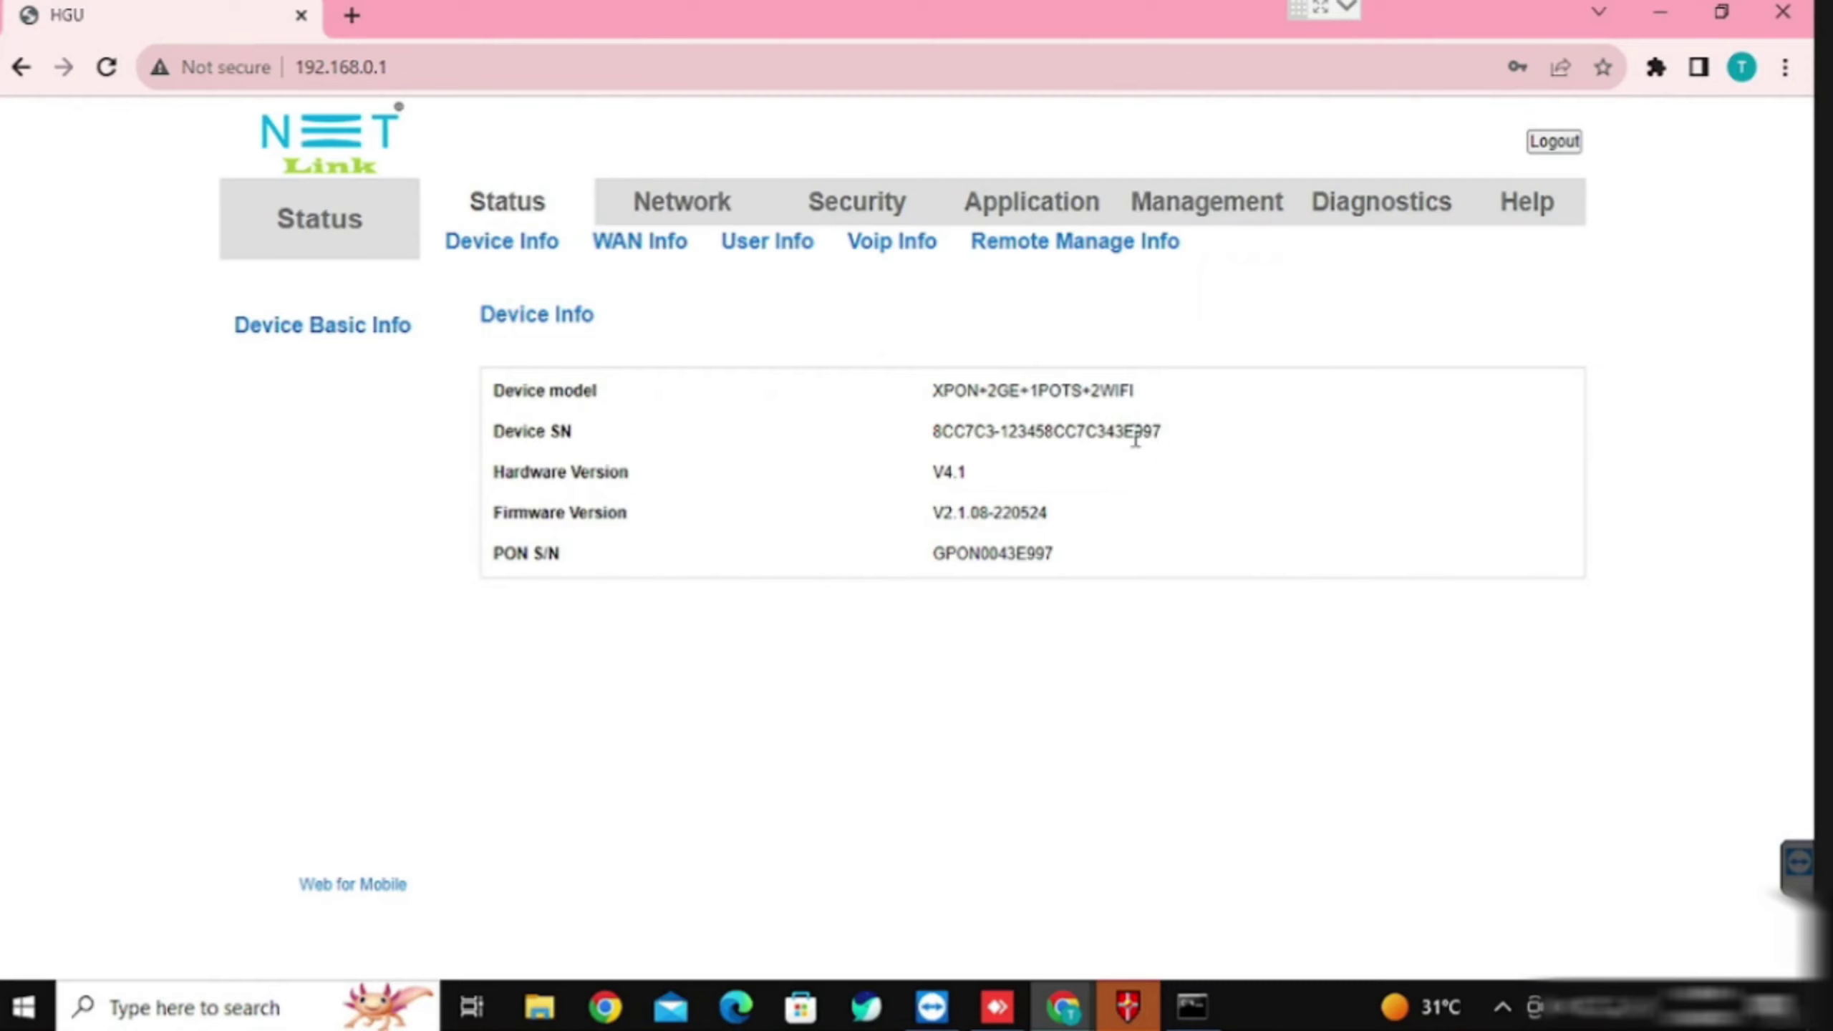
Step: Launch Command Prompt from Start search and run ipconfig and ipconfig /all
left_click(21, 1004)
left_click(22, 1004)
type("comp")
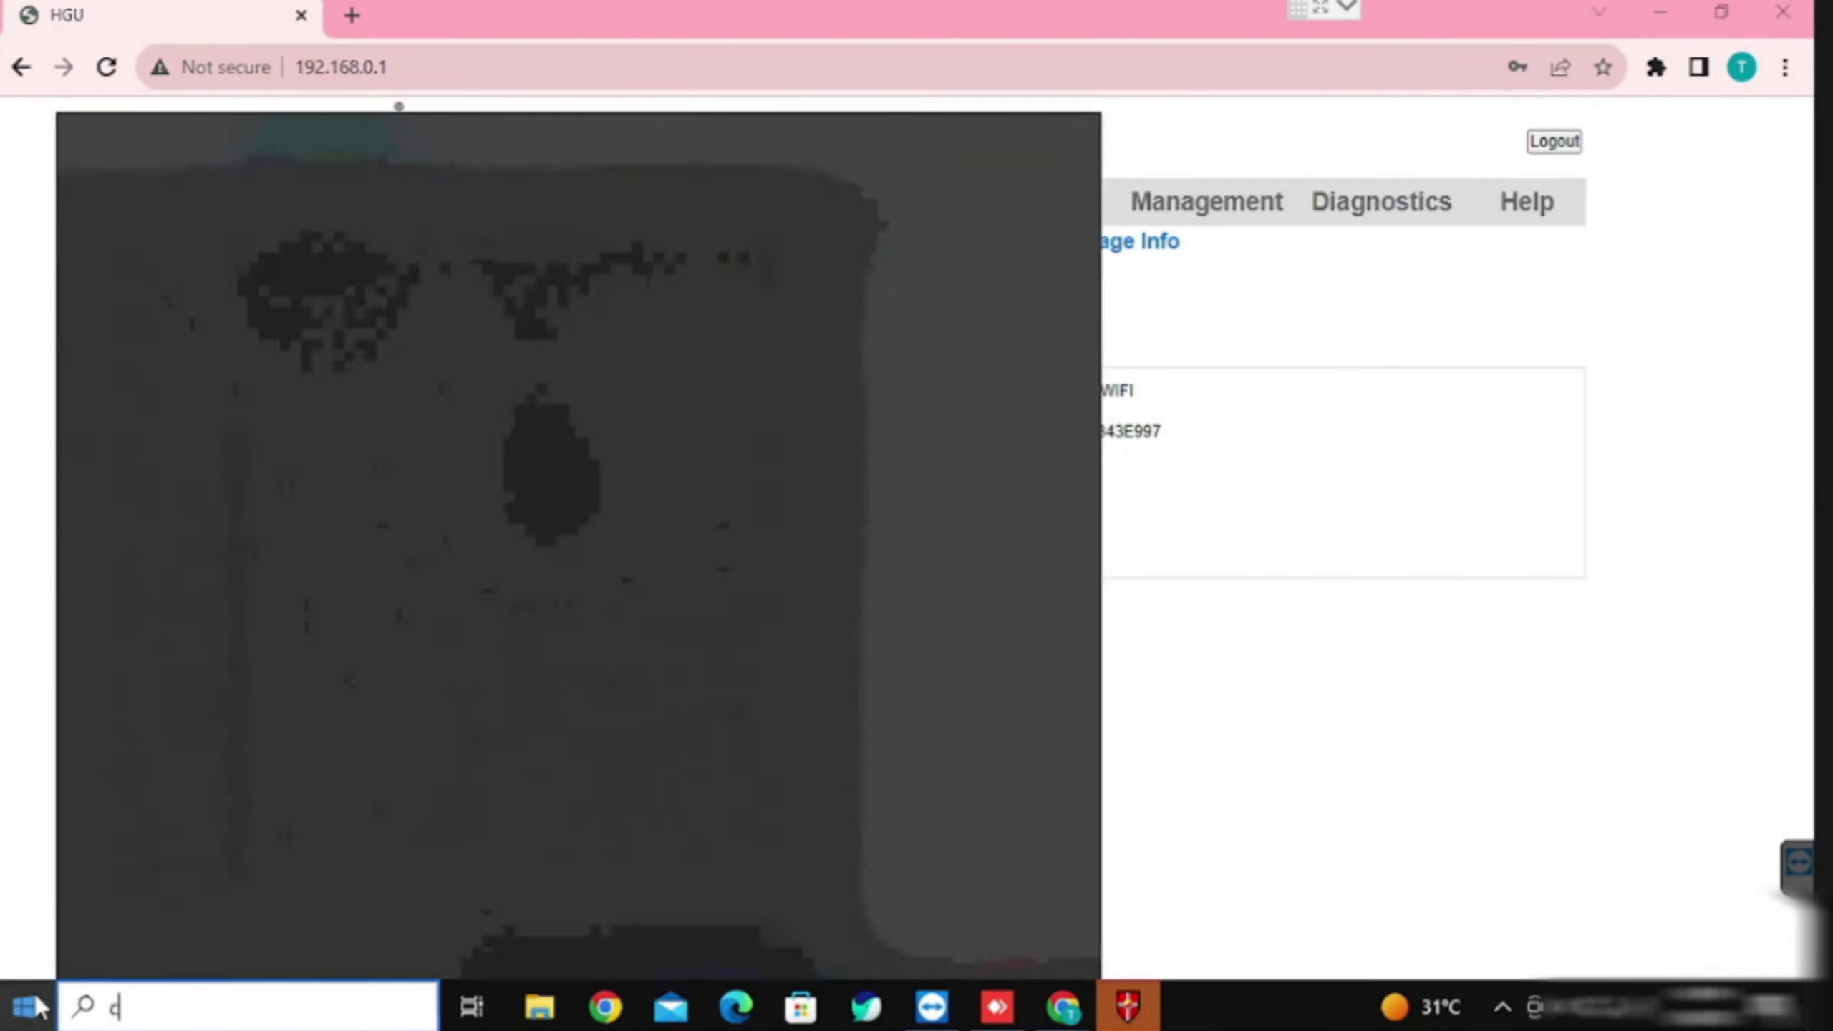
key("Return")
type("i")
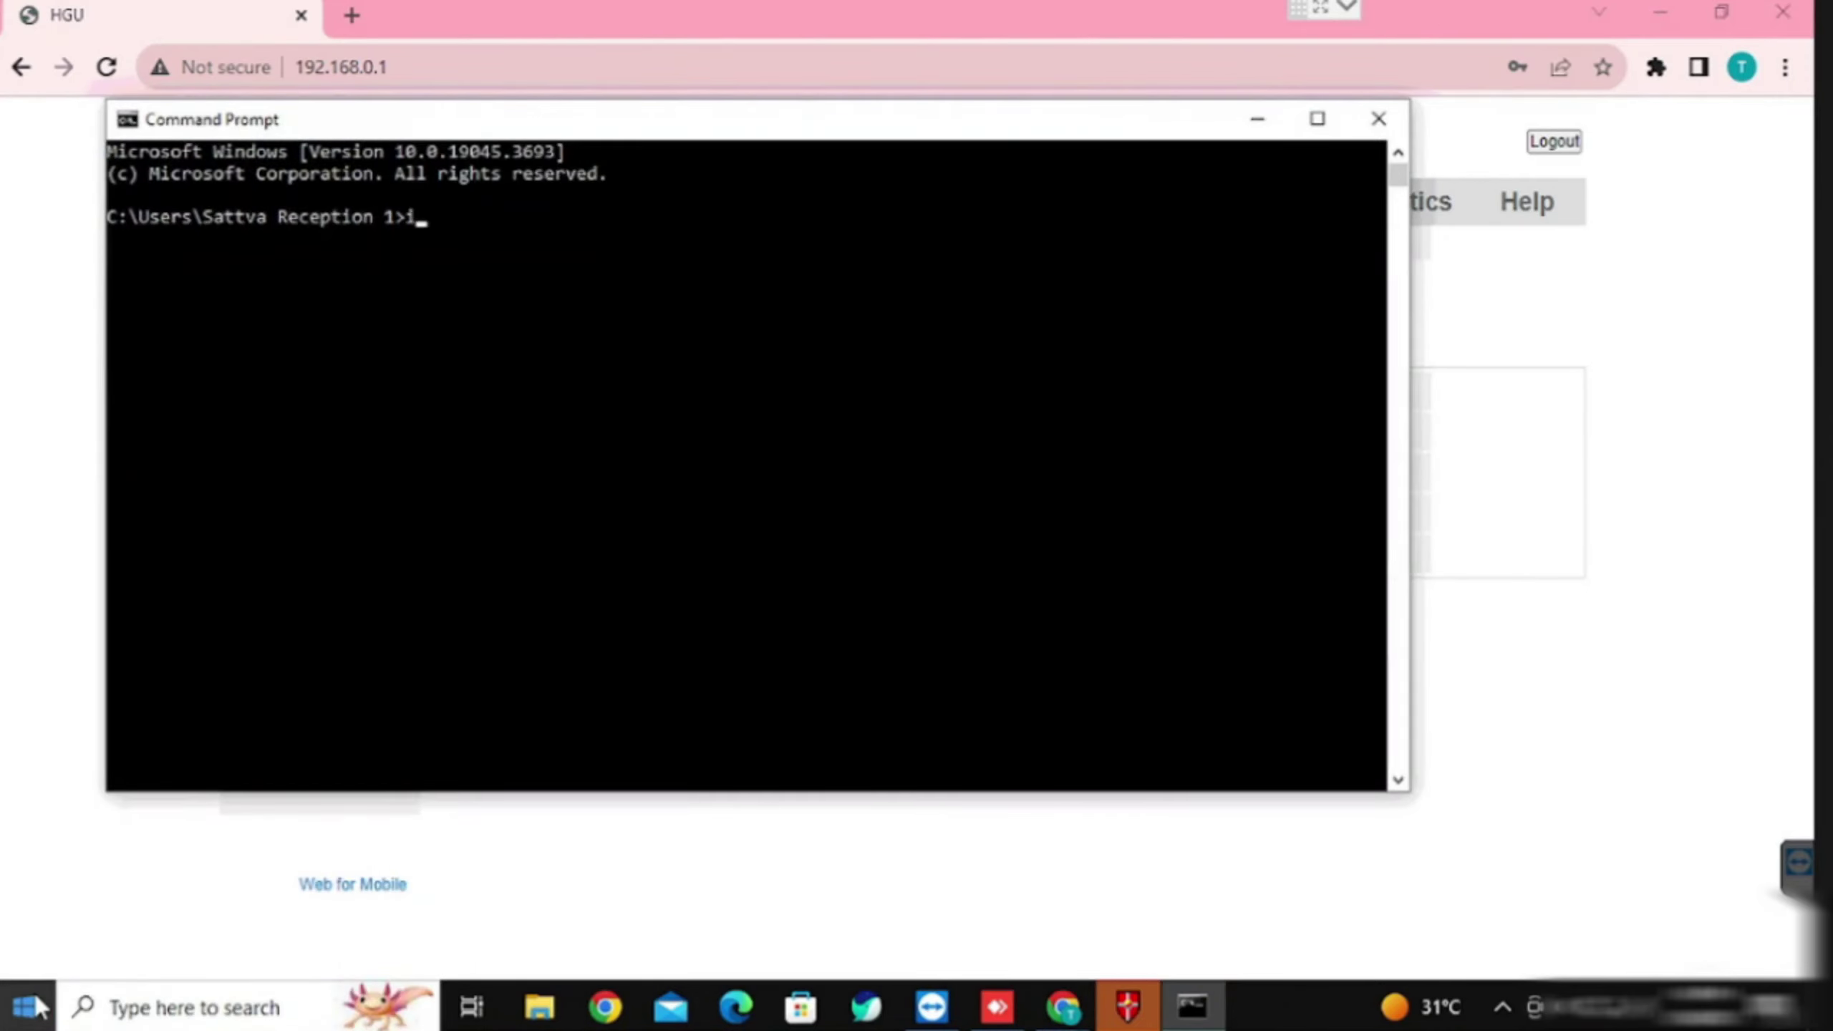
type("pconfig")
key("Return")
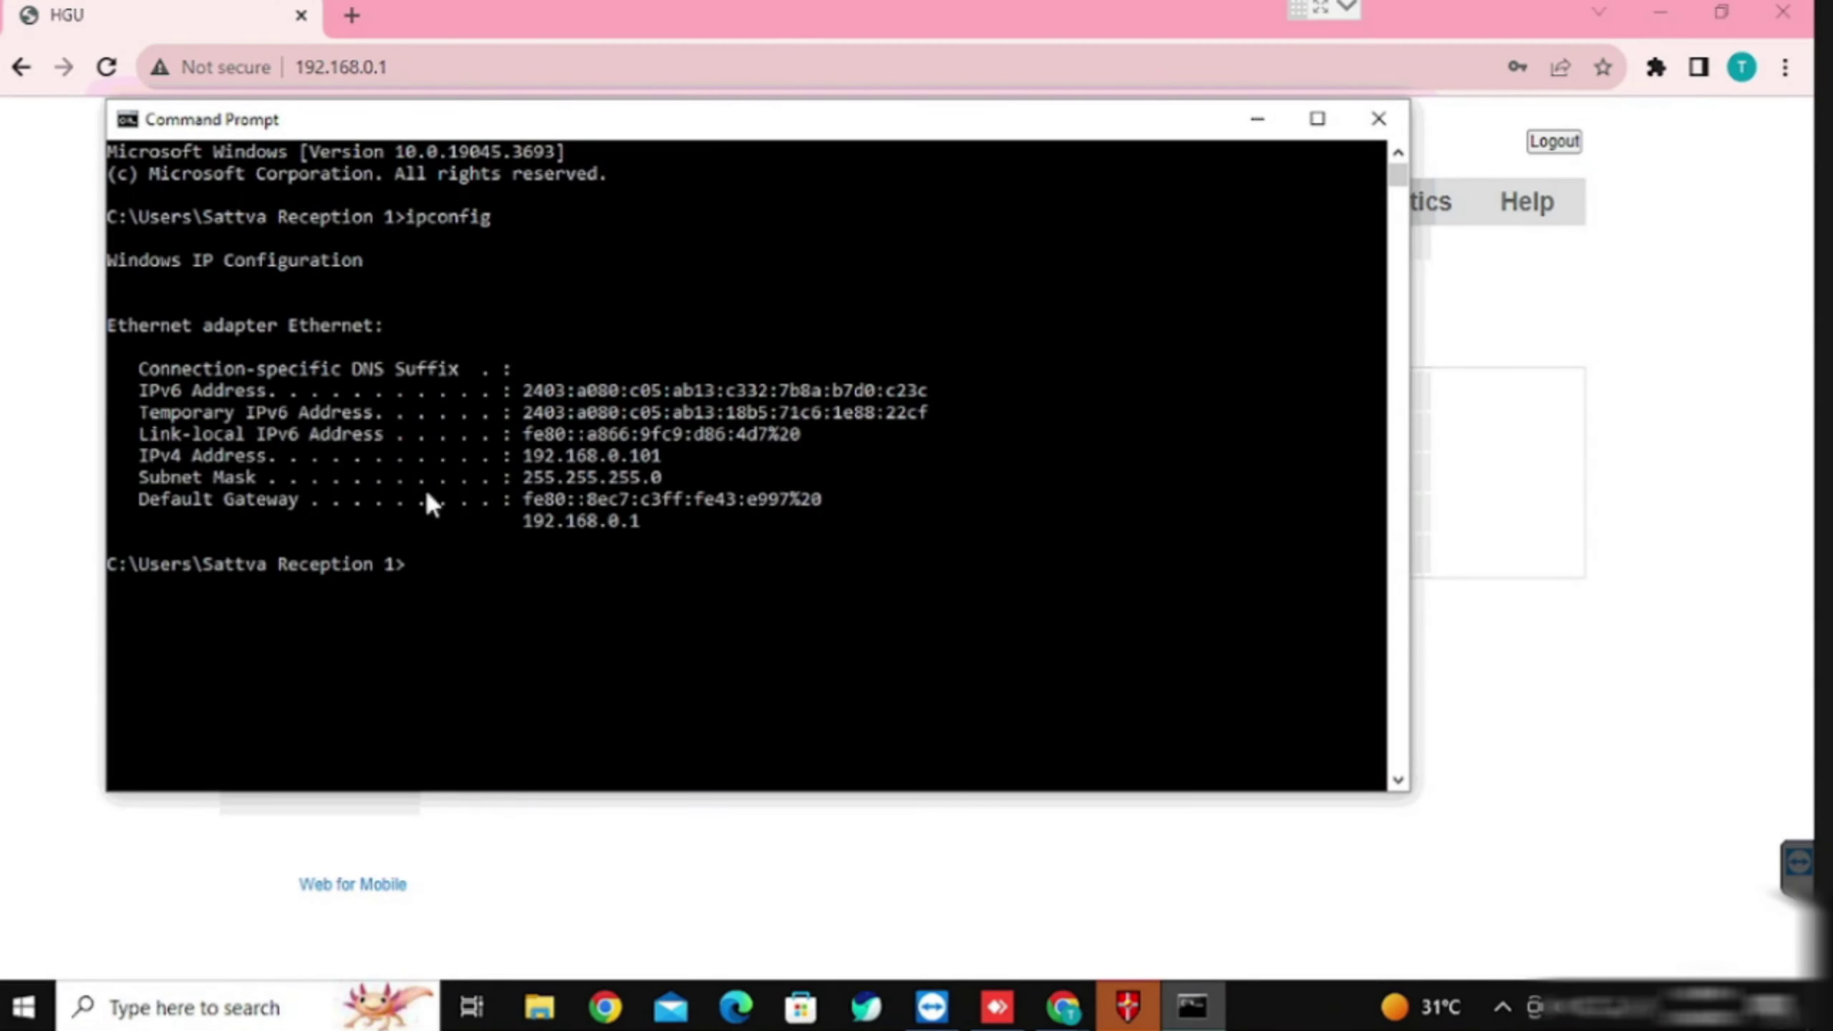
type("ipconfig /all")
key("Return")
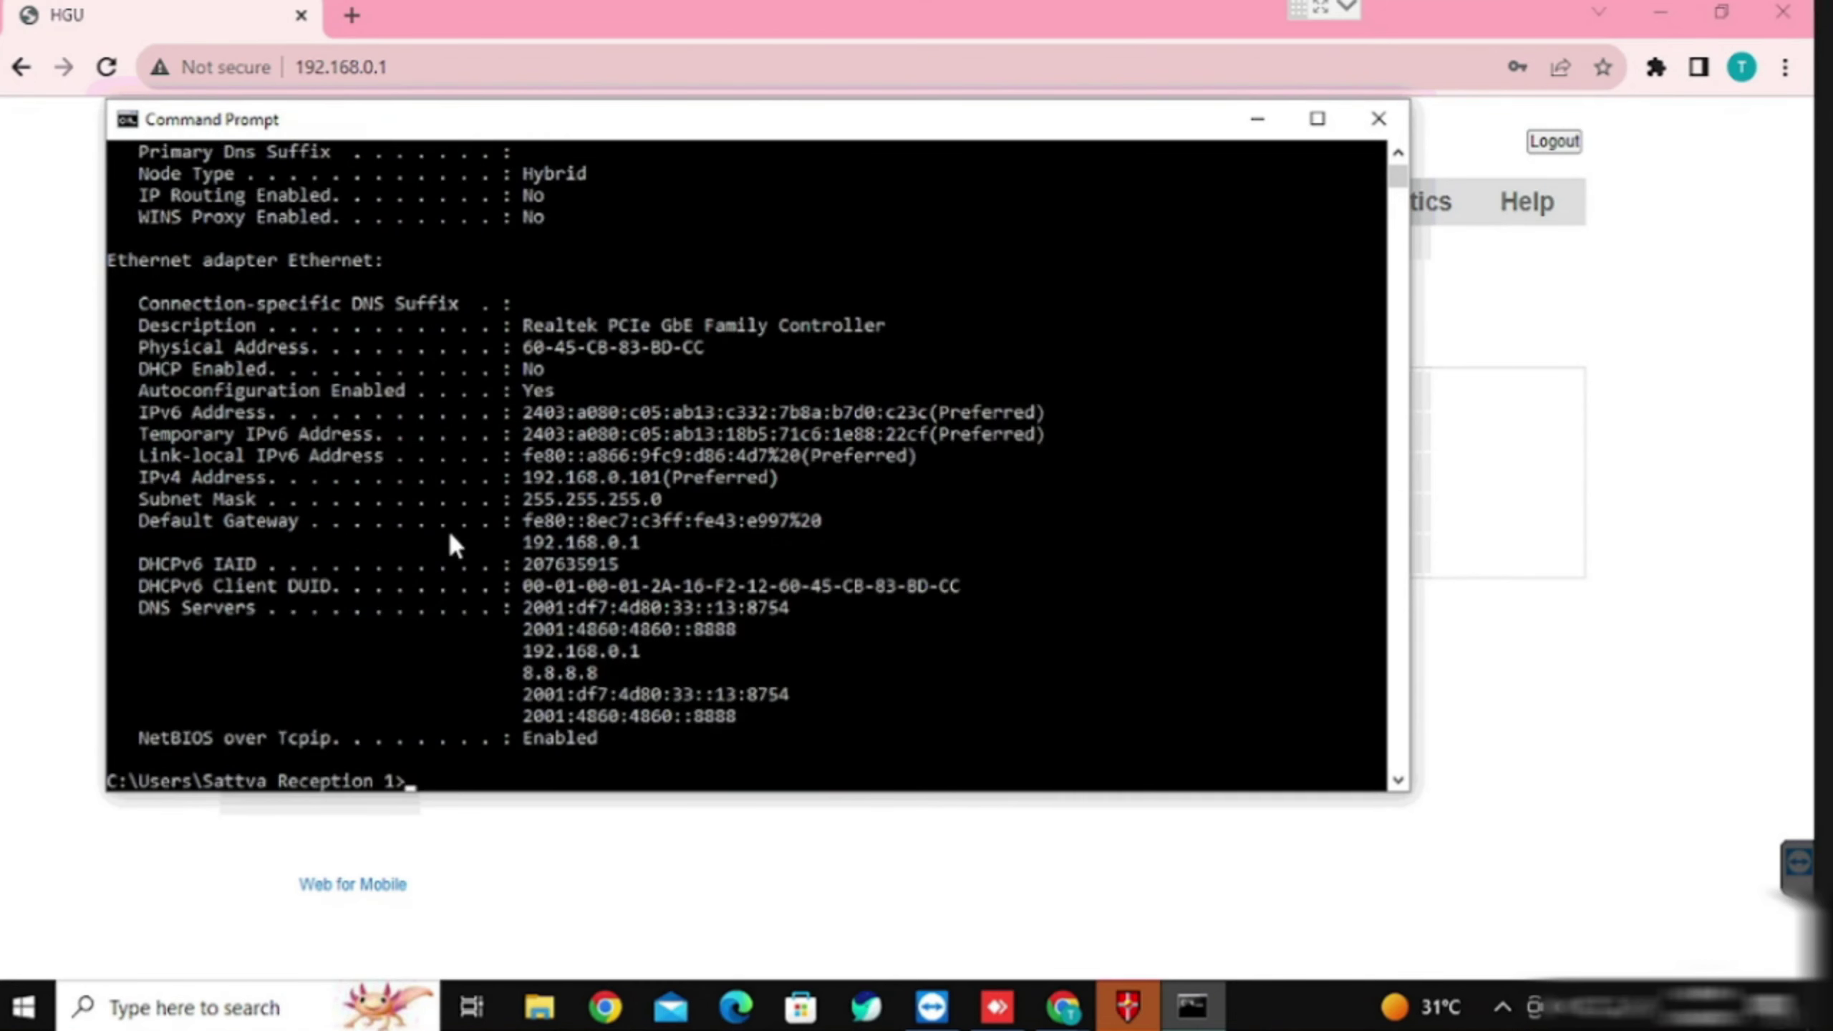
Step: Mark and copy the physical address 60-45-CB-83-BD-CC, then minimize the console
right_click(527, 345)
left_click(584, 349)
left_click_drag(527, 345, 706, 355)
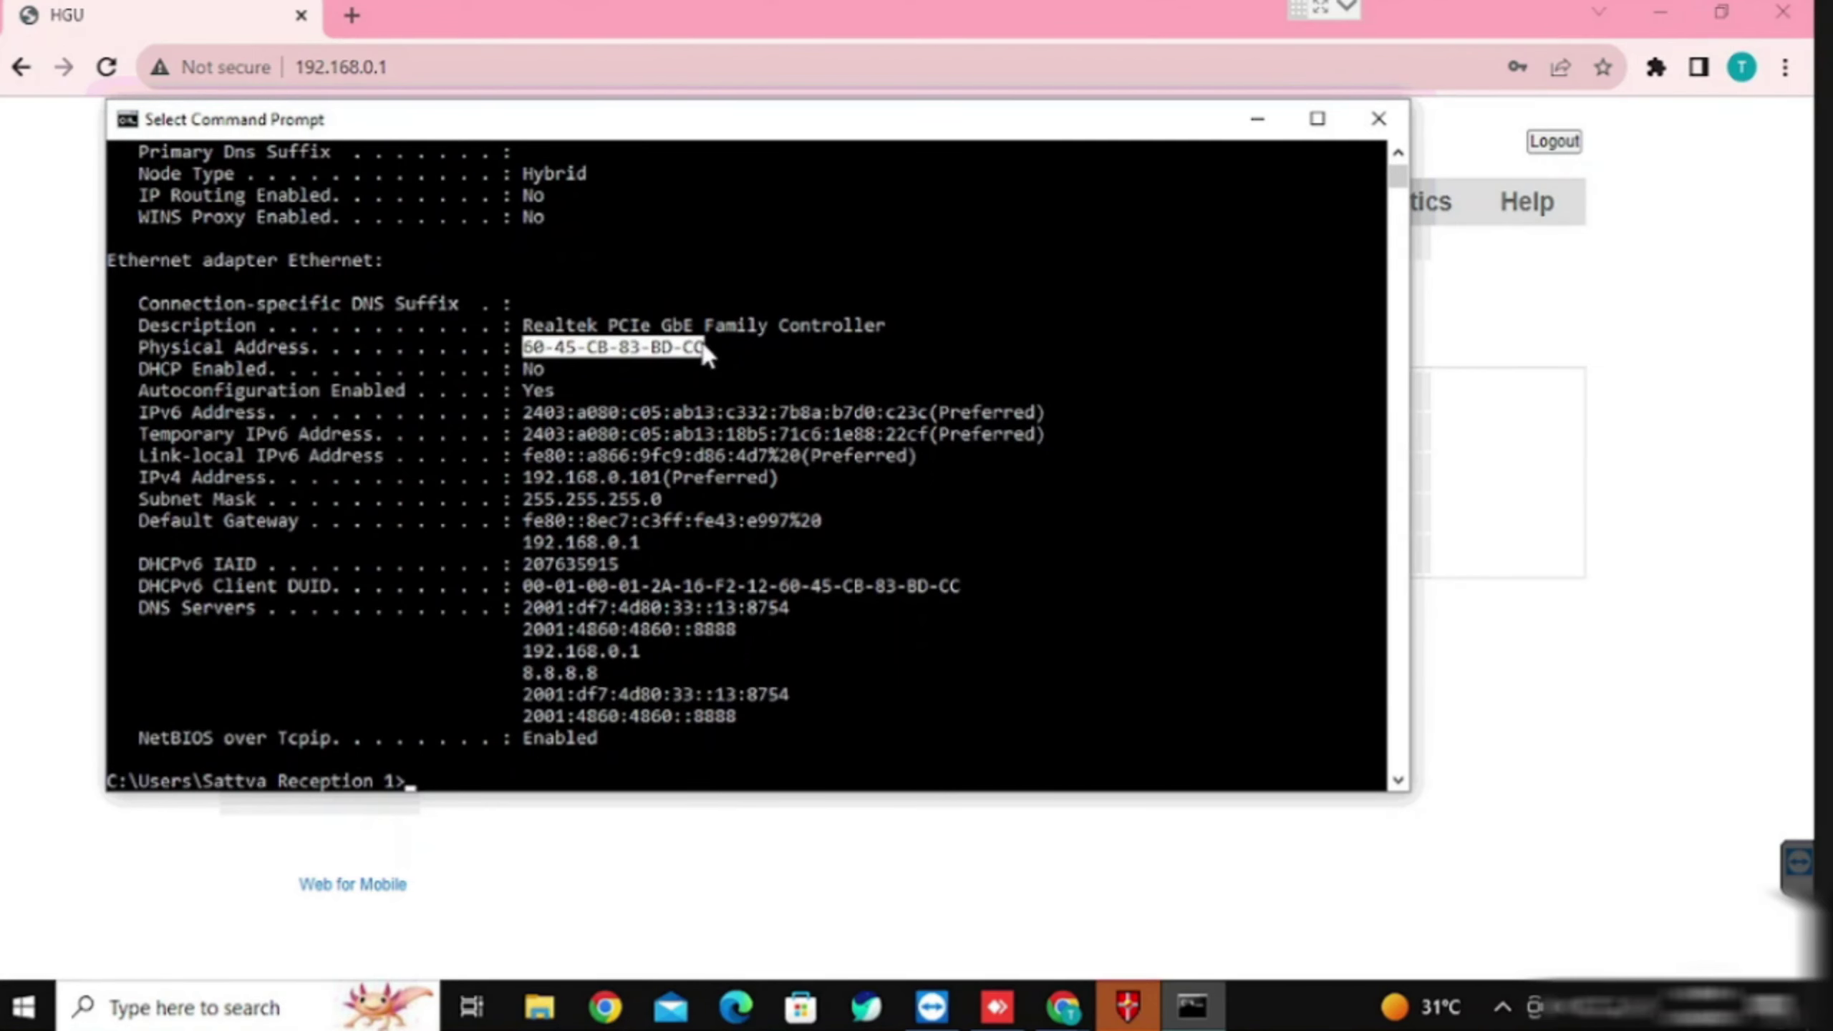
right_click(706, 355)
left_click(1257, 117)
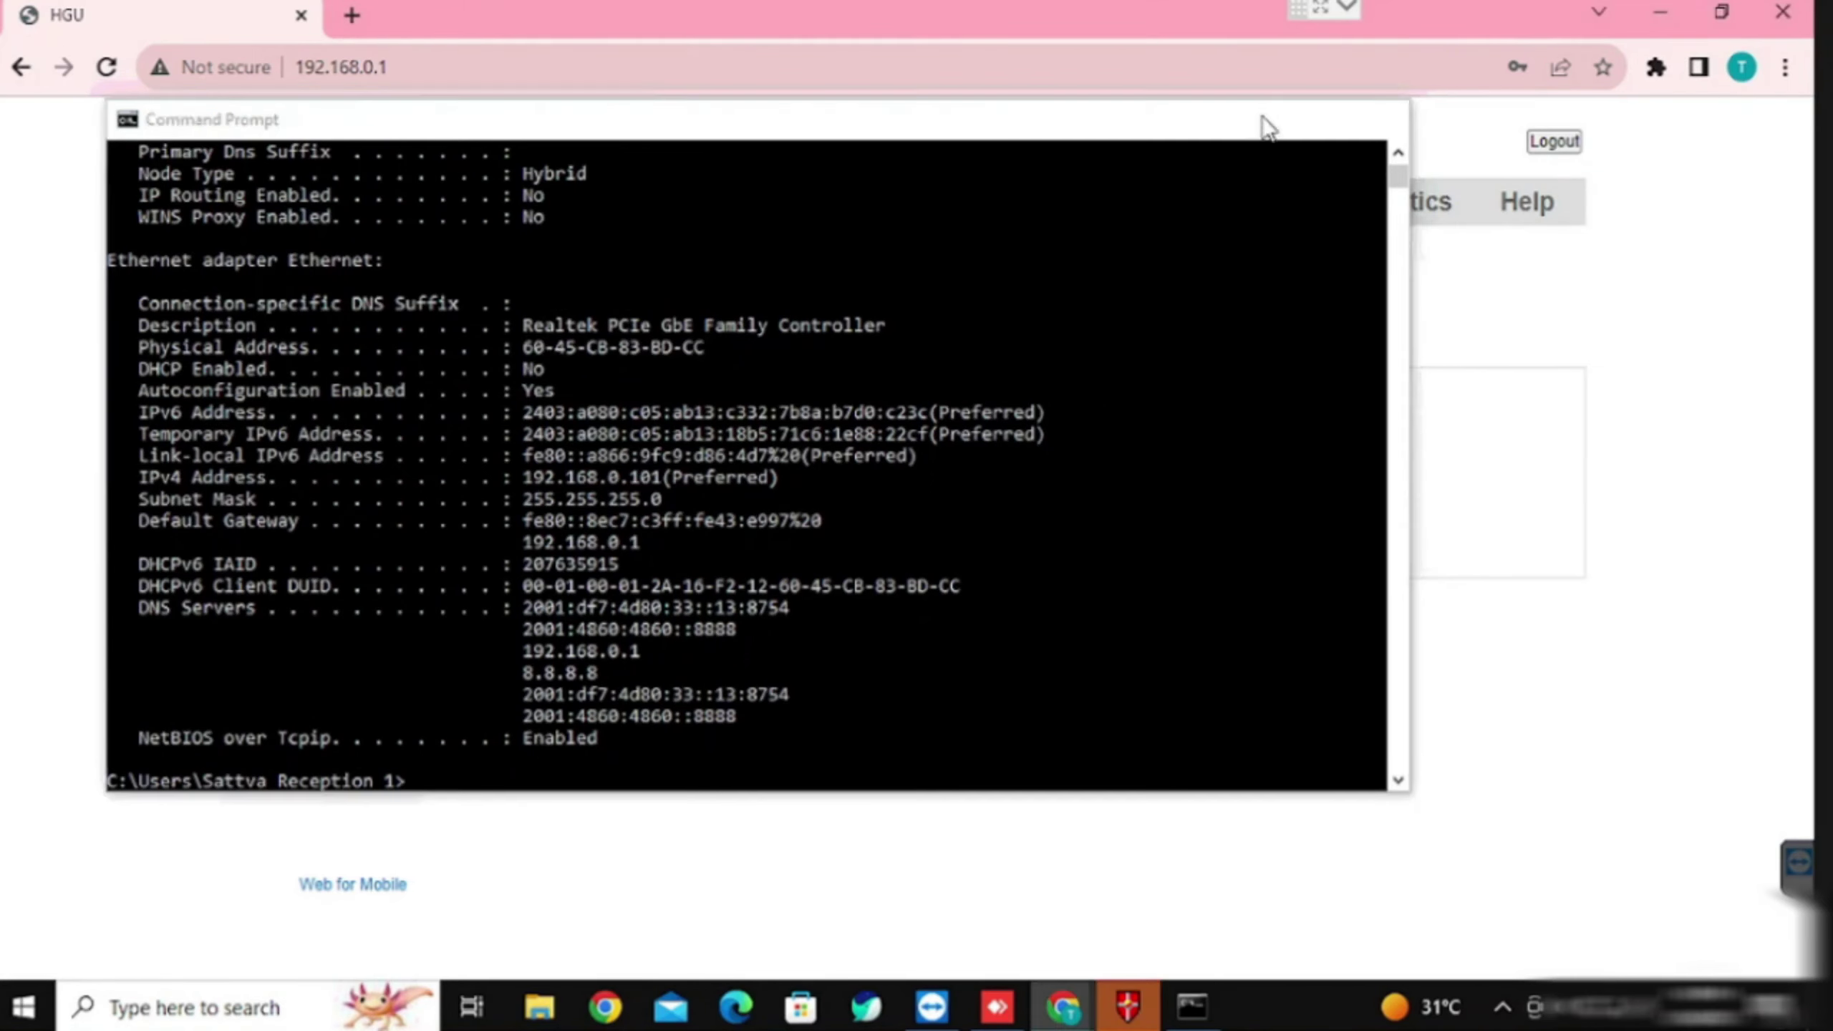
Step: Go to Network > LAN Settings and open the reserved IP address list
left_click(685, 216)
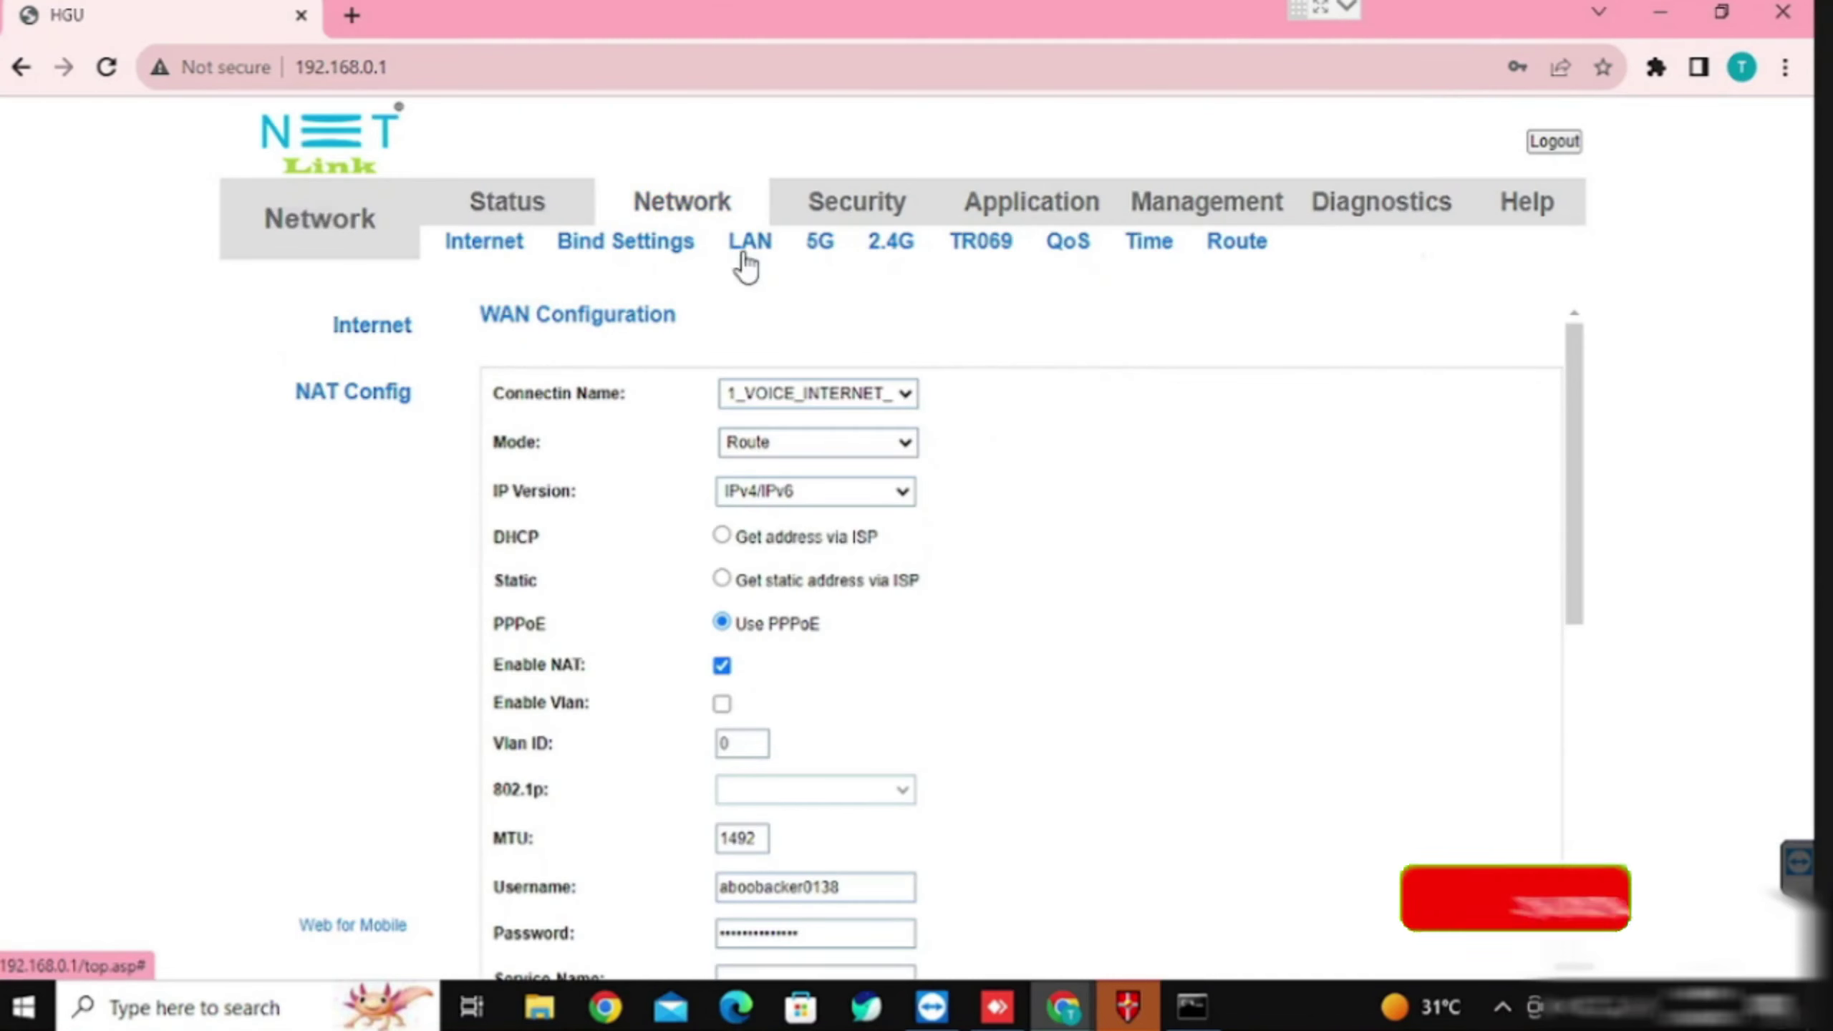
left_click(652, 254)
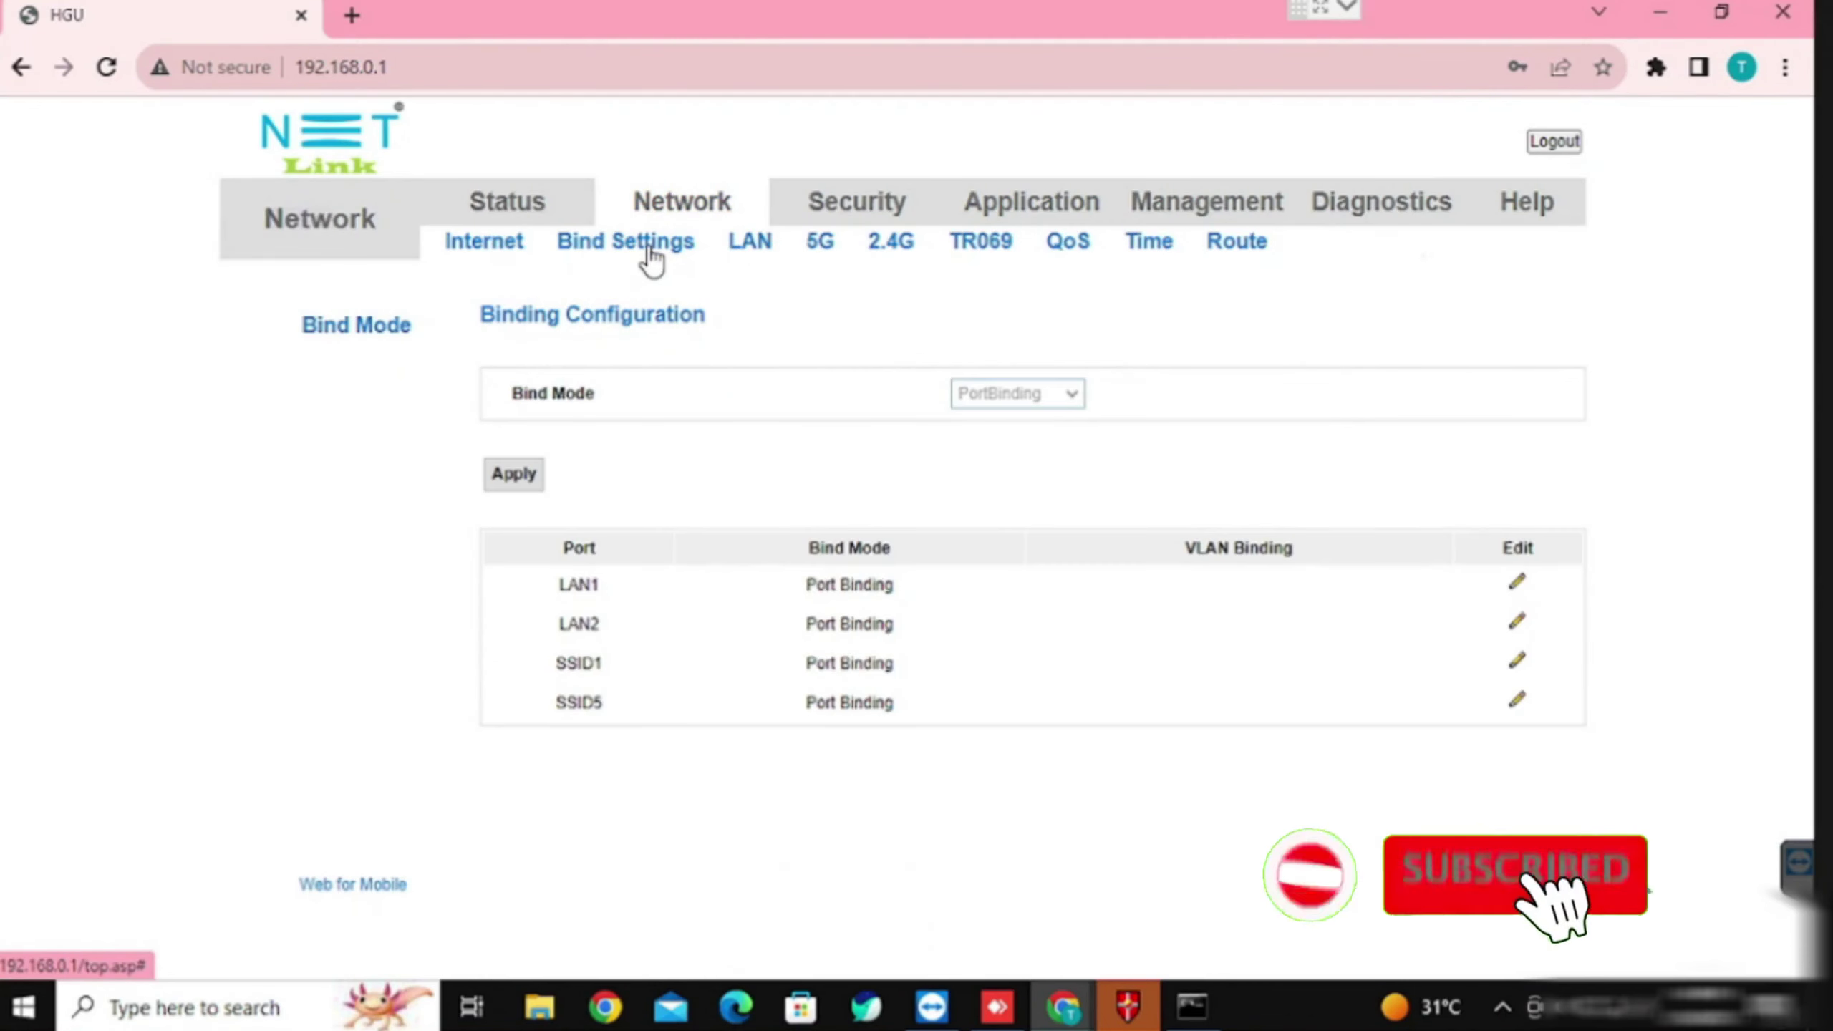
left_click(764, 251)
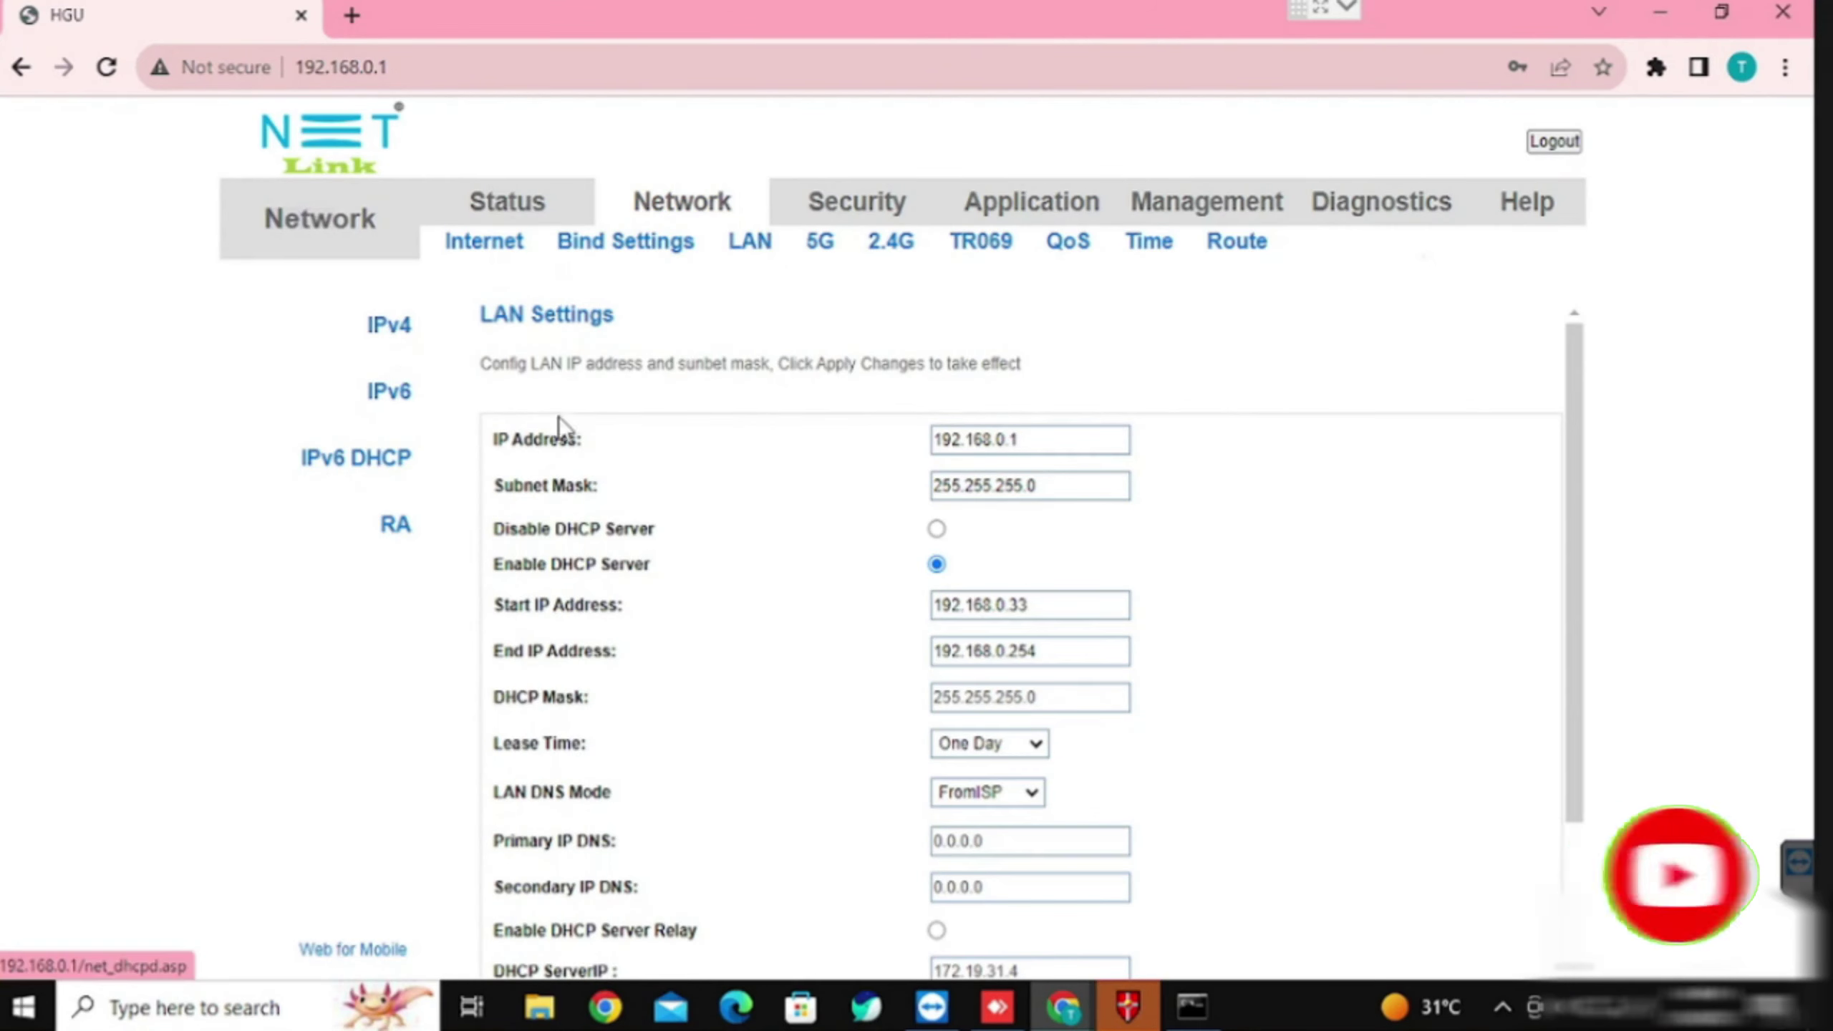
scroll(573, 454, "down", 3)
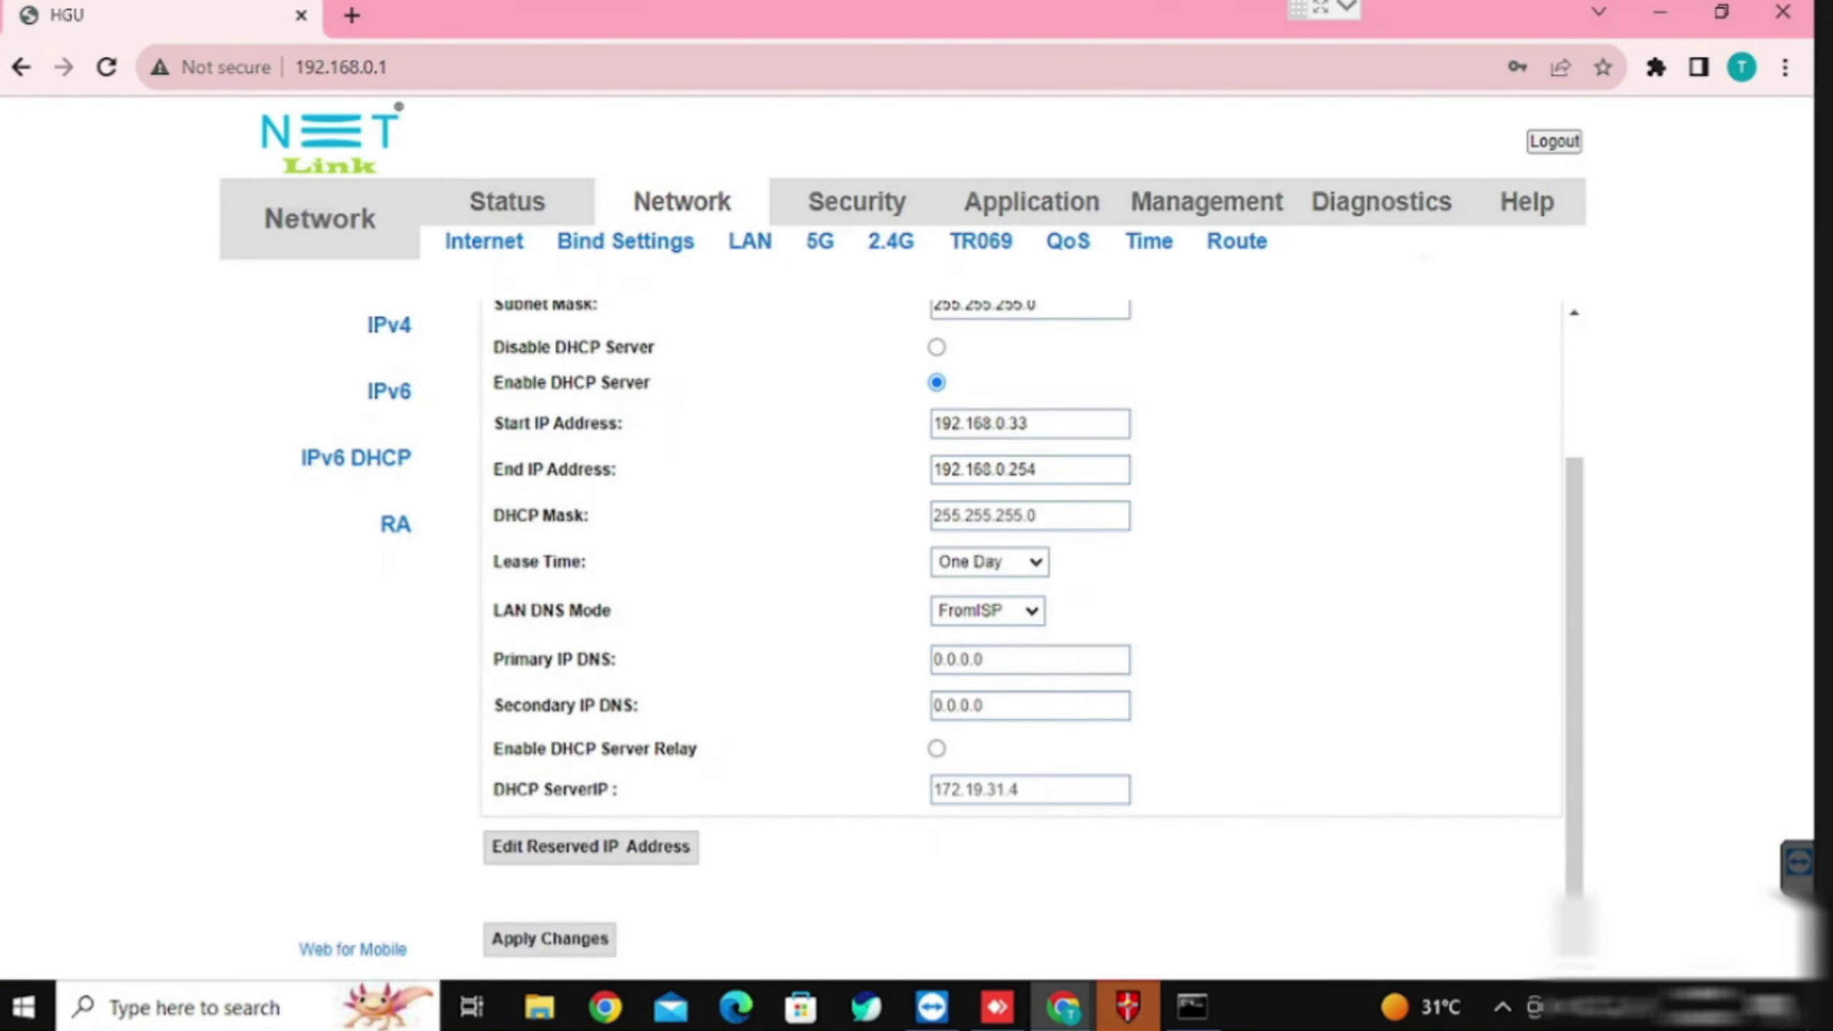
left_click(653, 851)
Step: Add a reservation mapping MAC 60-45-CB-83-BD-CC to 192.168.0.101, confirm, and close the list
left_click(837, 806)
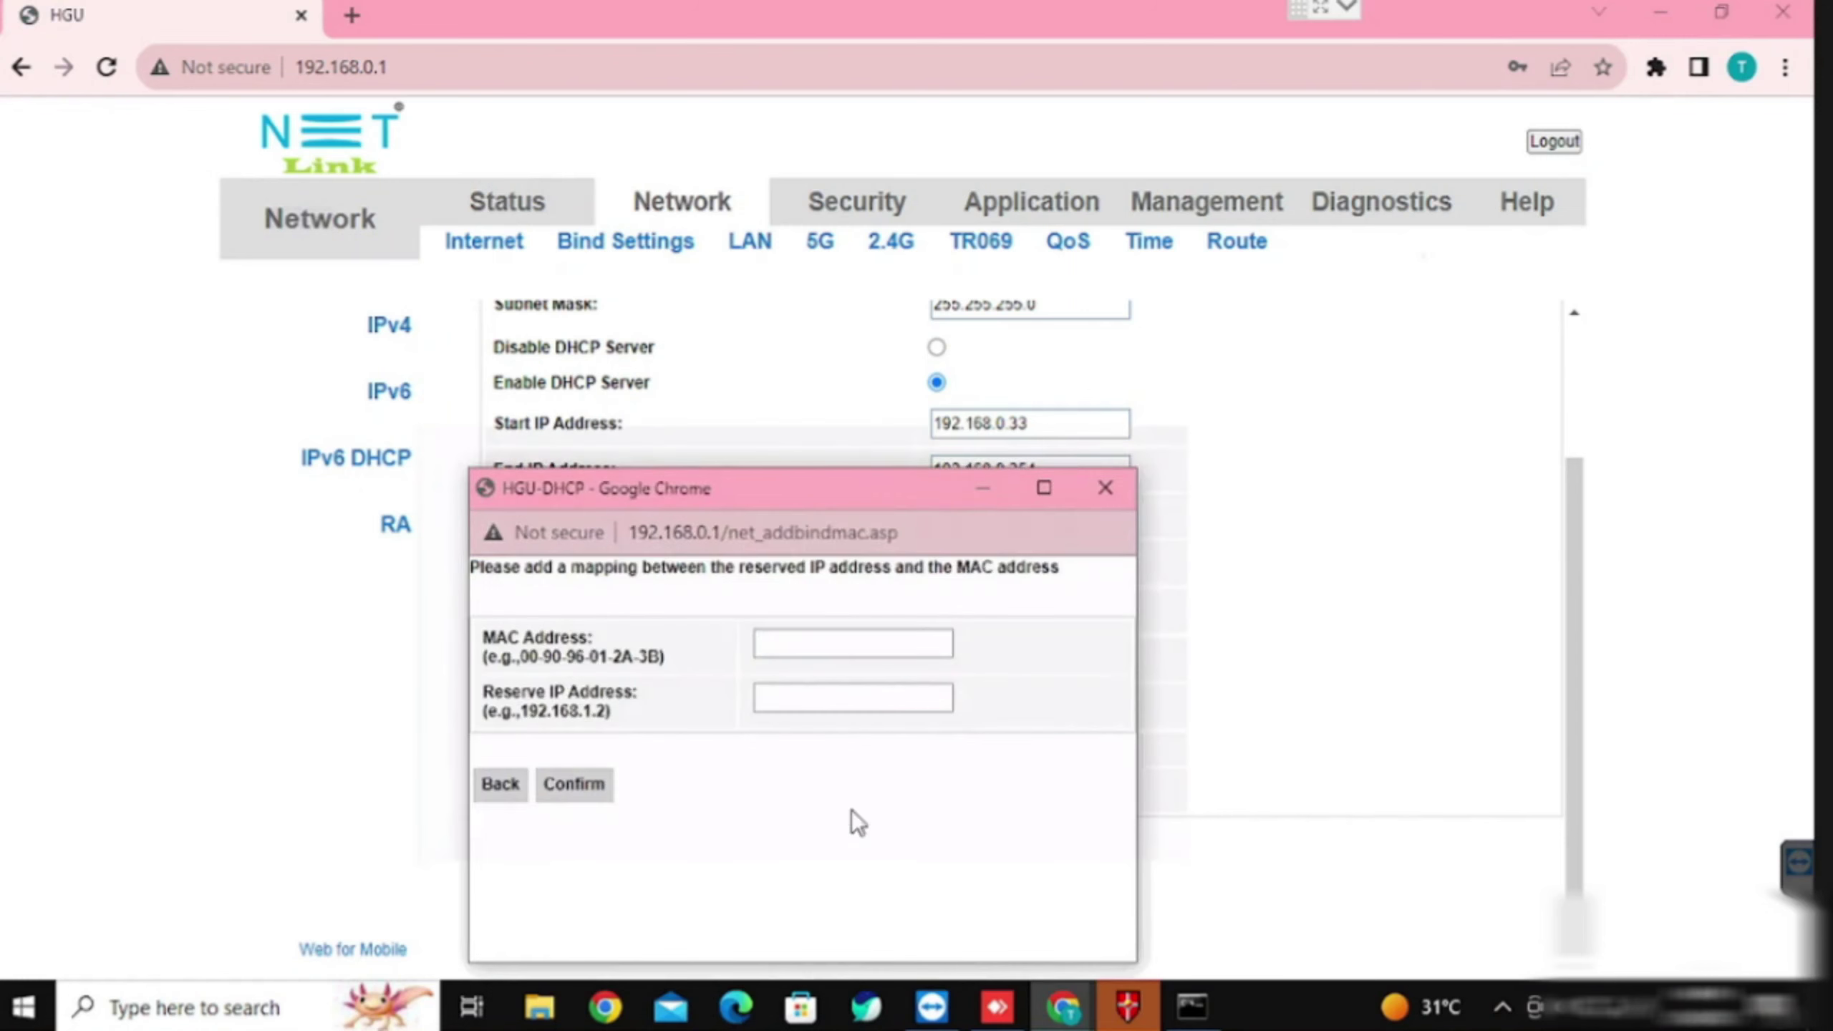
left_click(1073, 557)
type("60-45-CB-83-BD-CC")
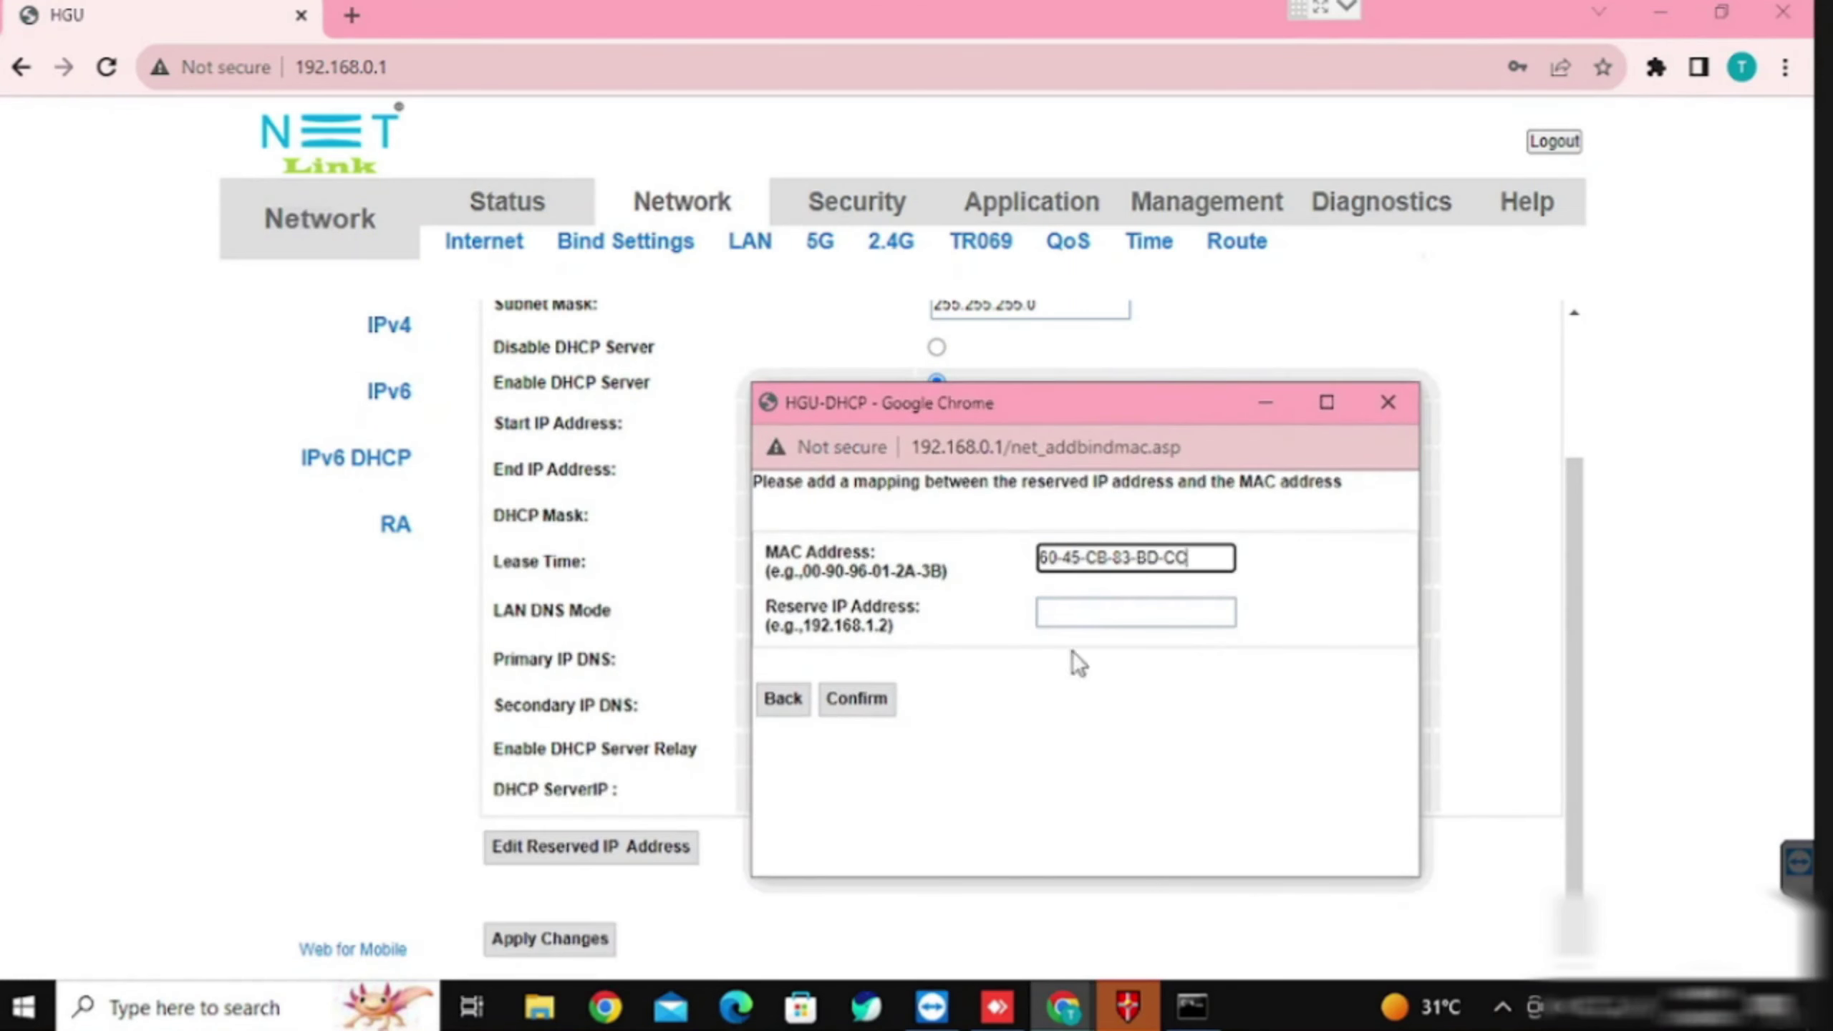
left_click(1191, 1010)
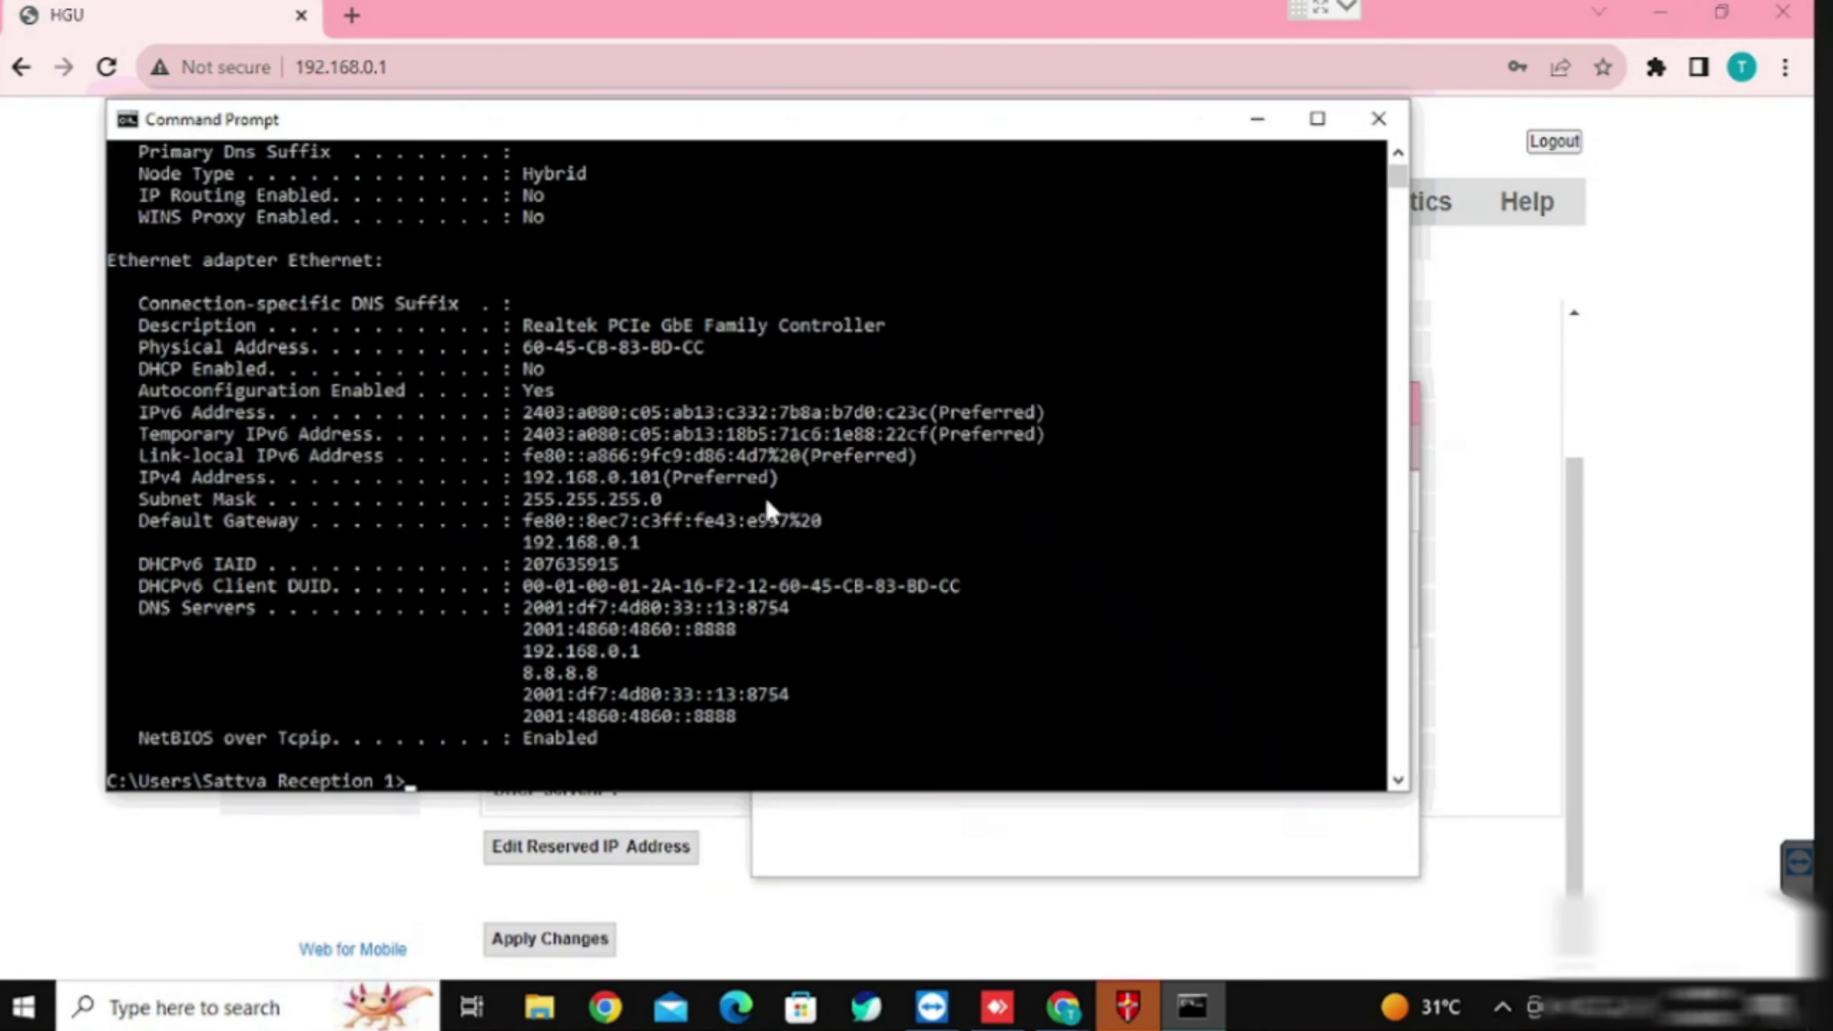
left_click_drag(543, 480, 653, 482)
key("ctrl+c")
left_click(1257, 119)
left_click(1049, 612)
key("ctrl+v")
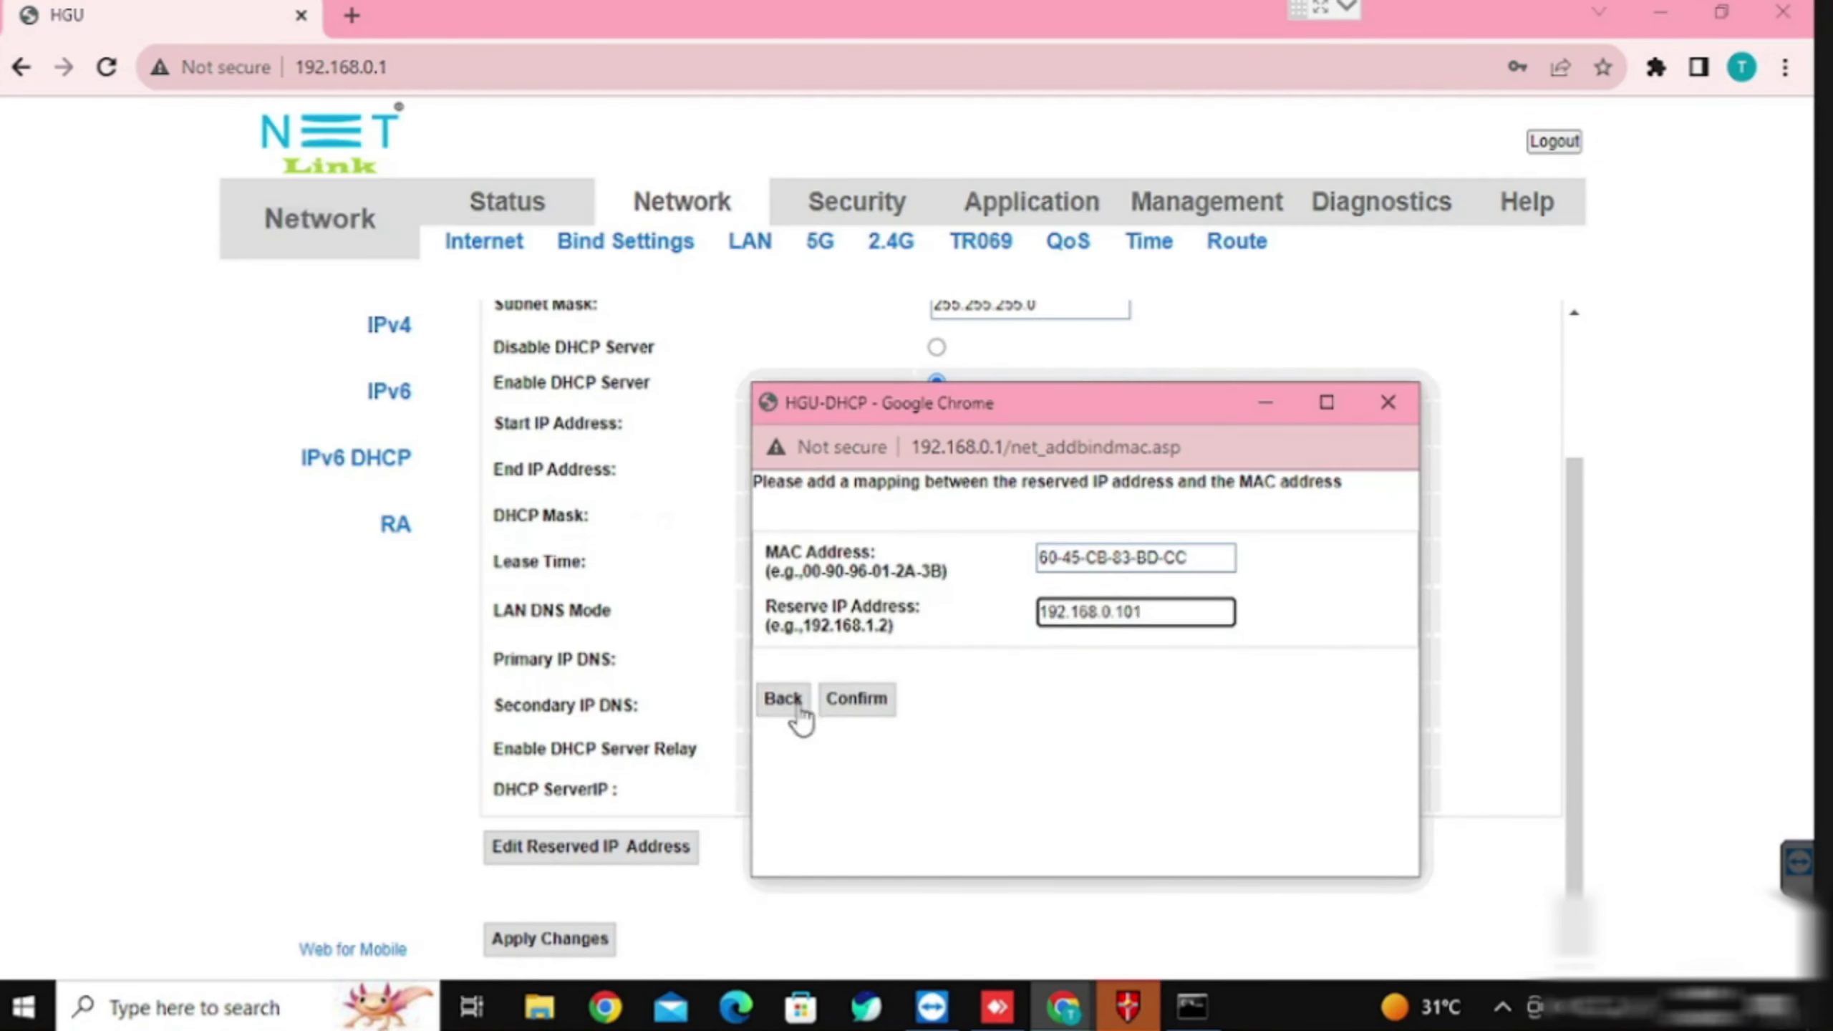
left_click(854, 704)
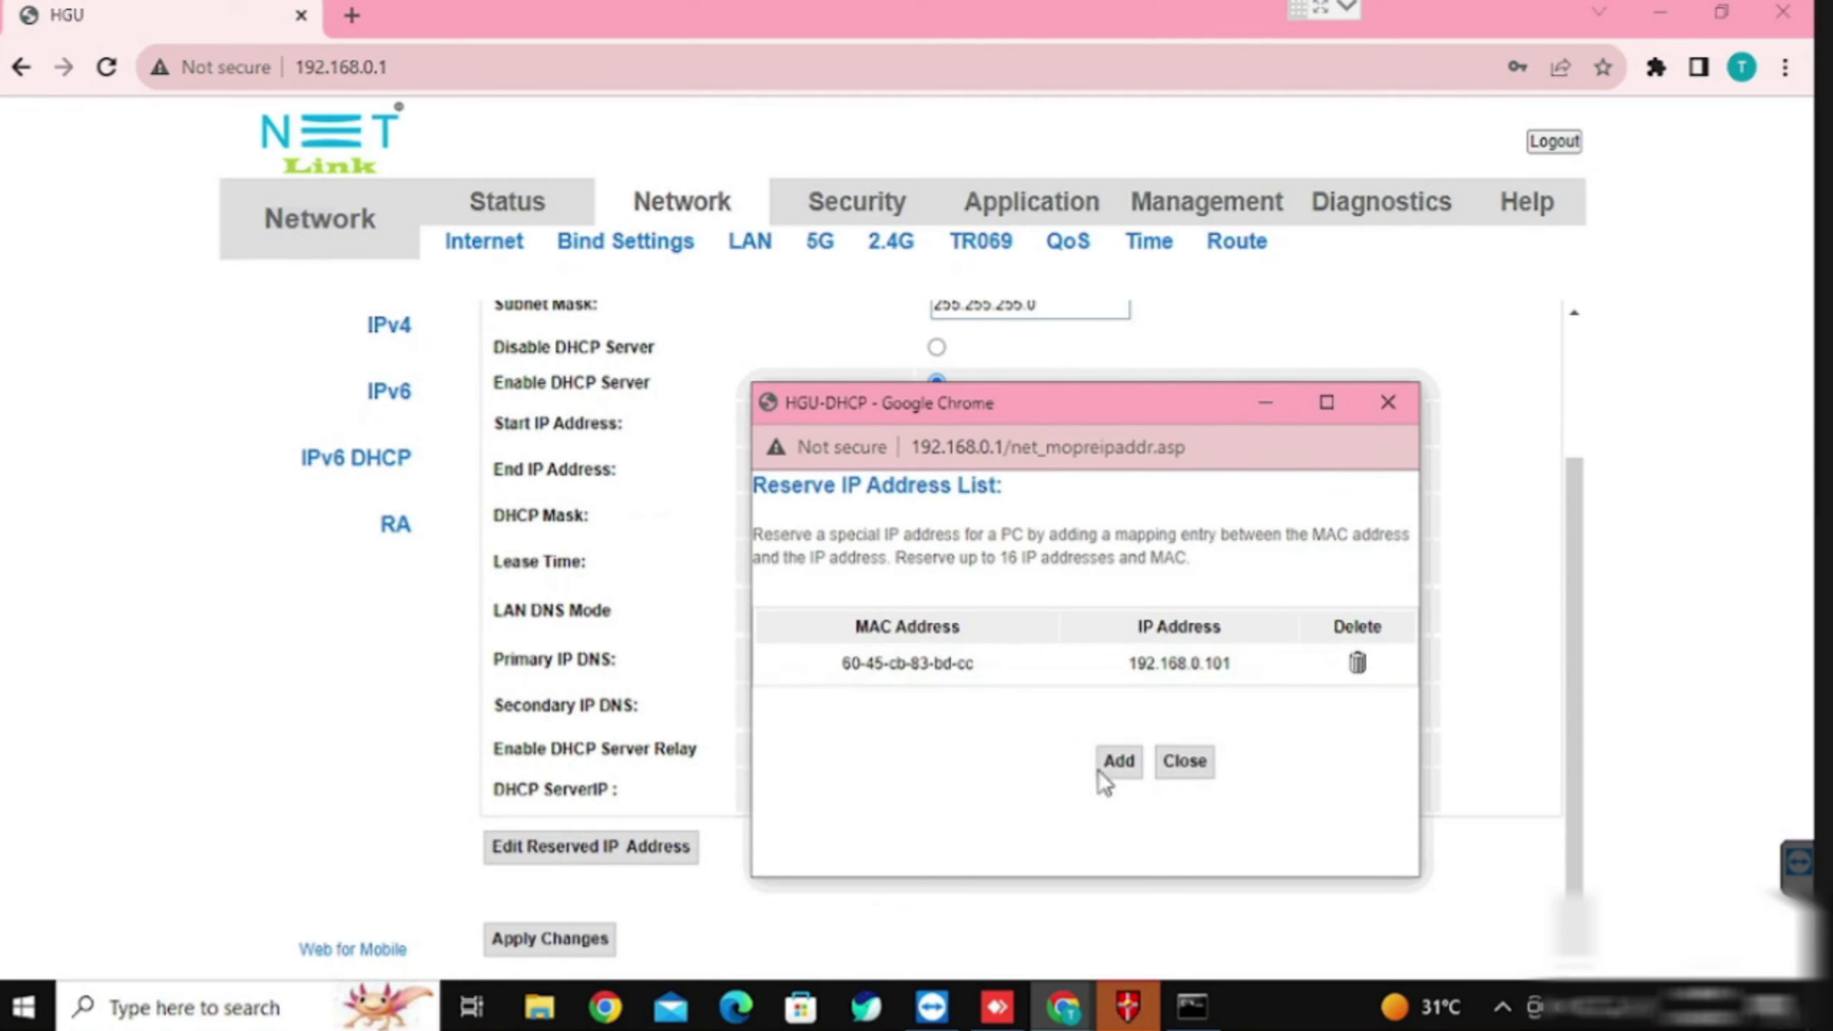
left_click(1386, 403)
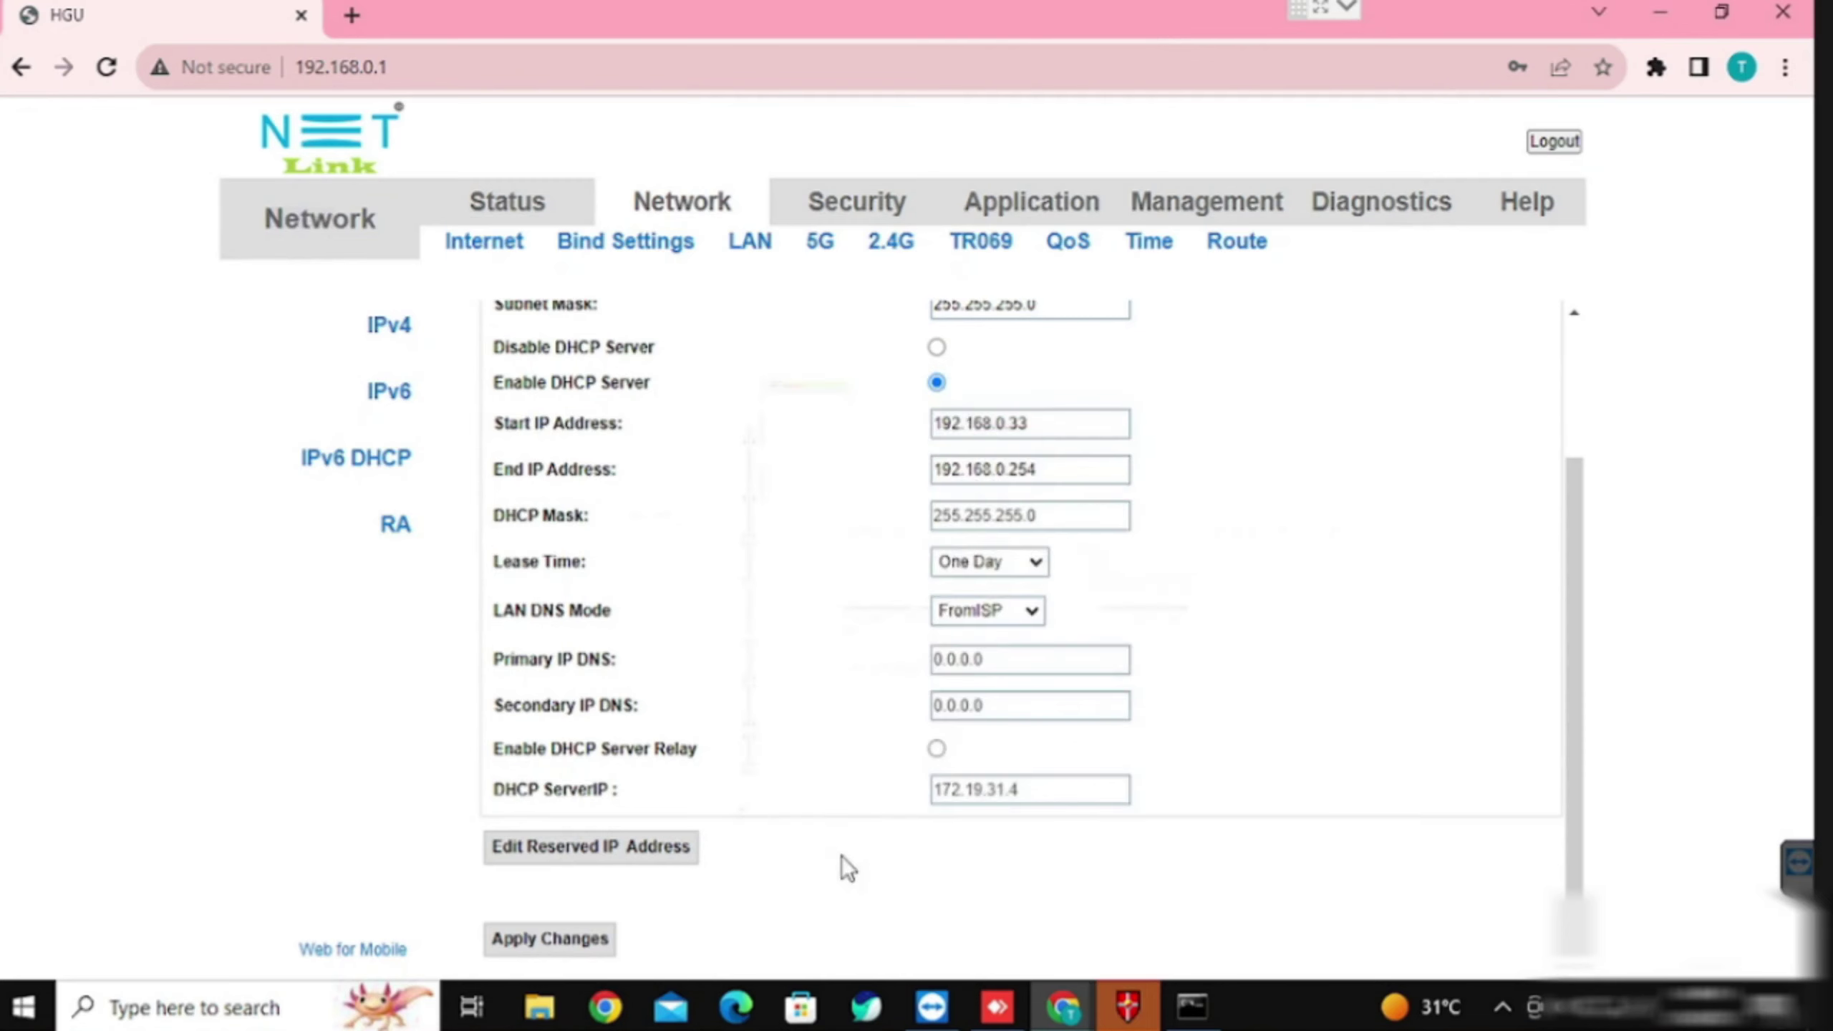
Step: Apply the LAN changes and go to Application > Advance NAT > Virtual Server
left_click(533, 938)
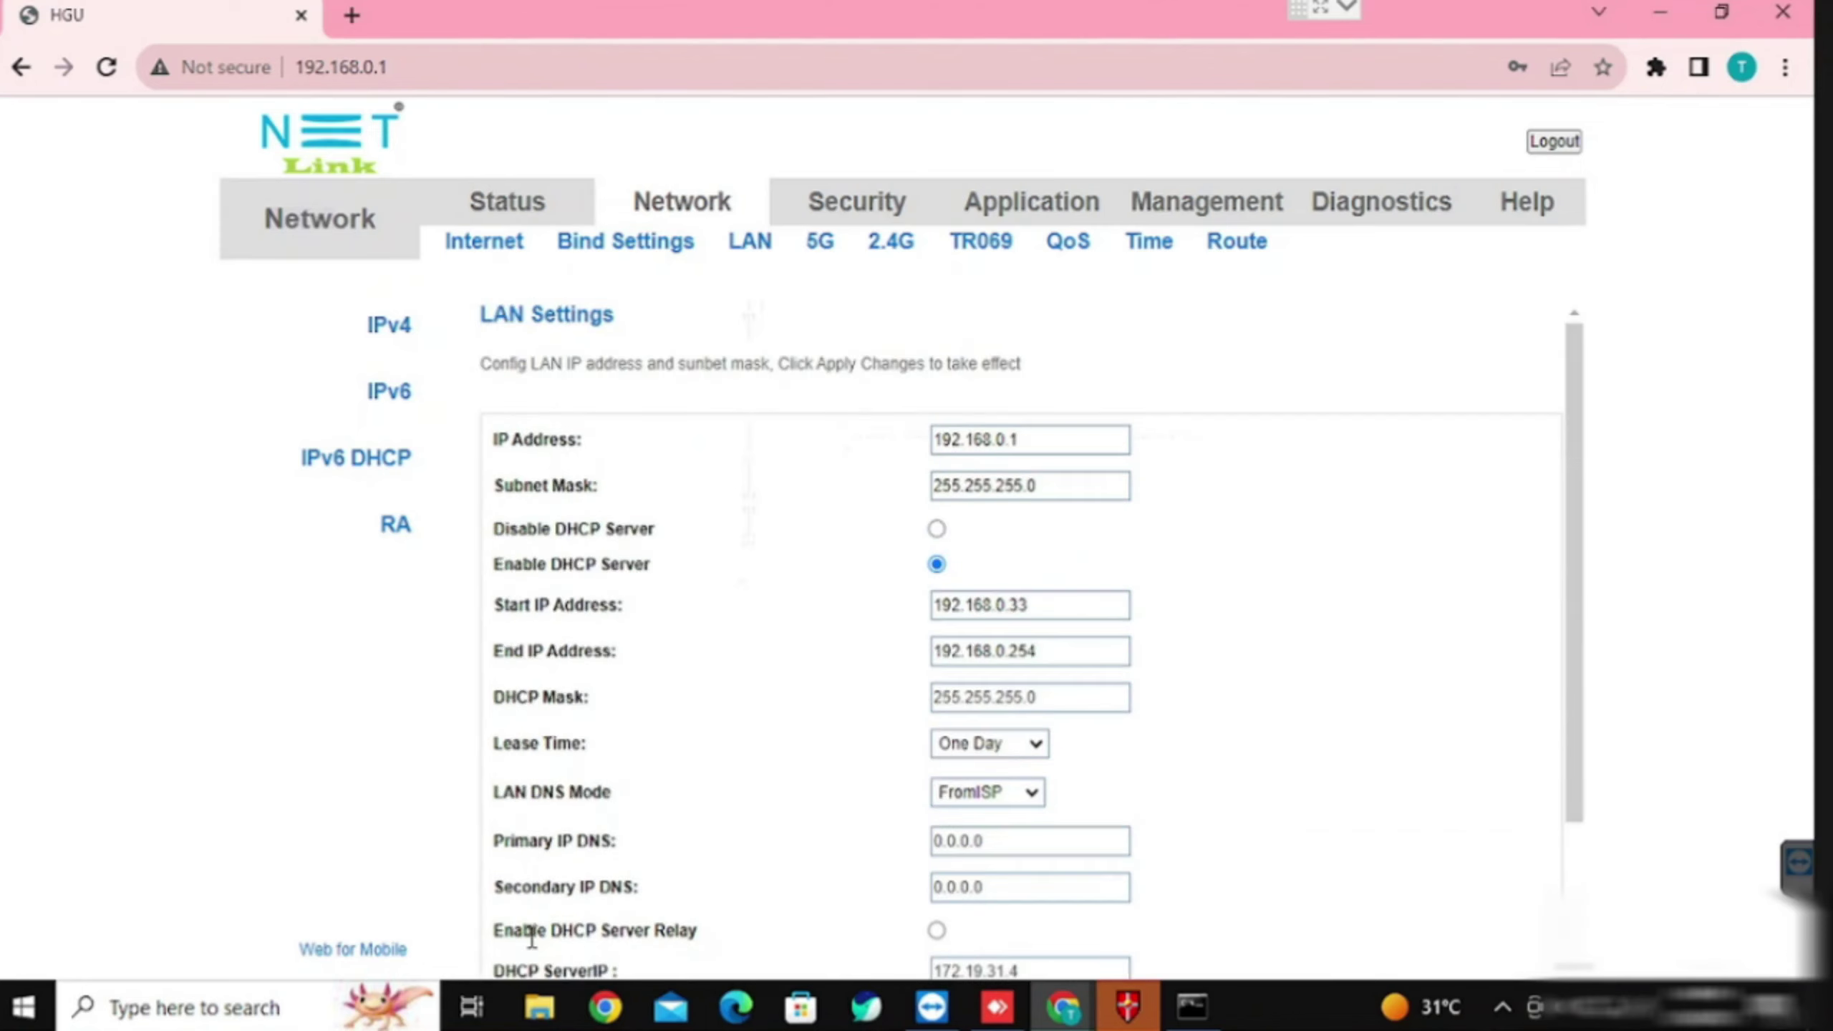
left_click(1051, 211)
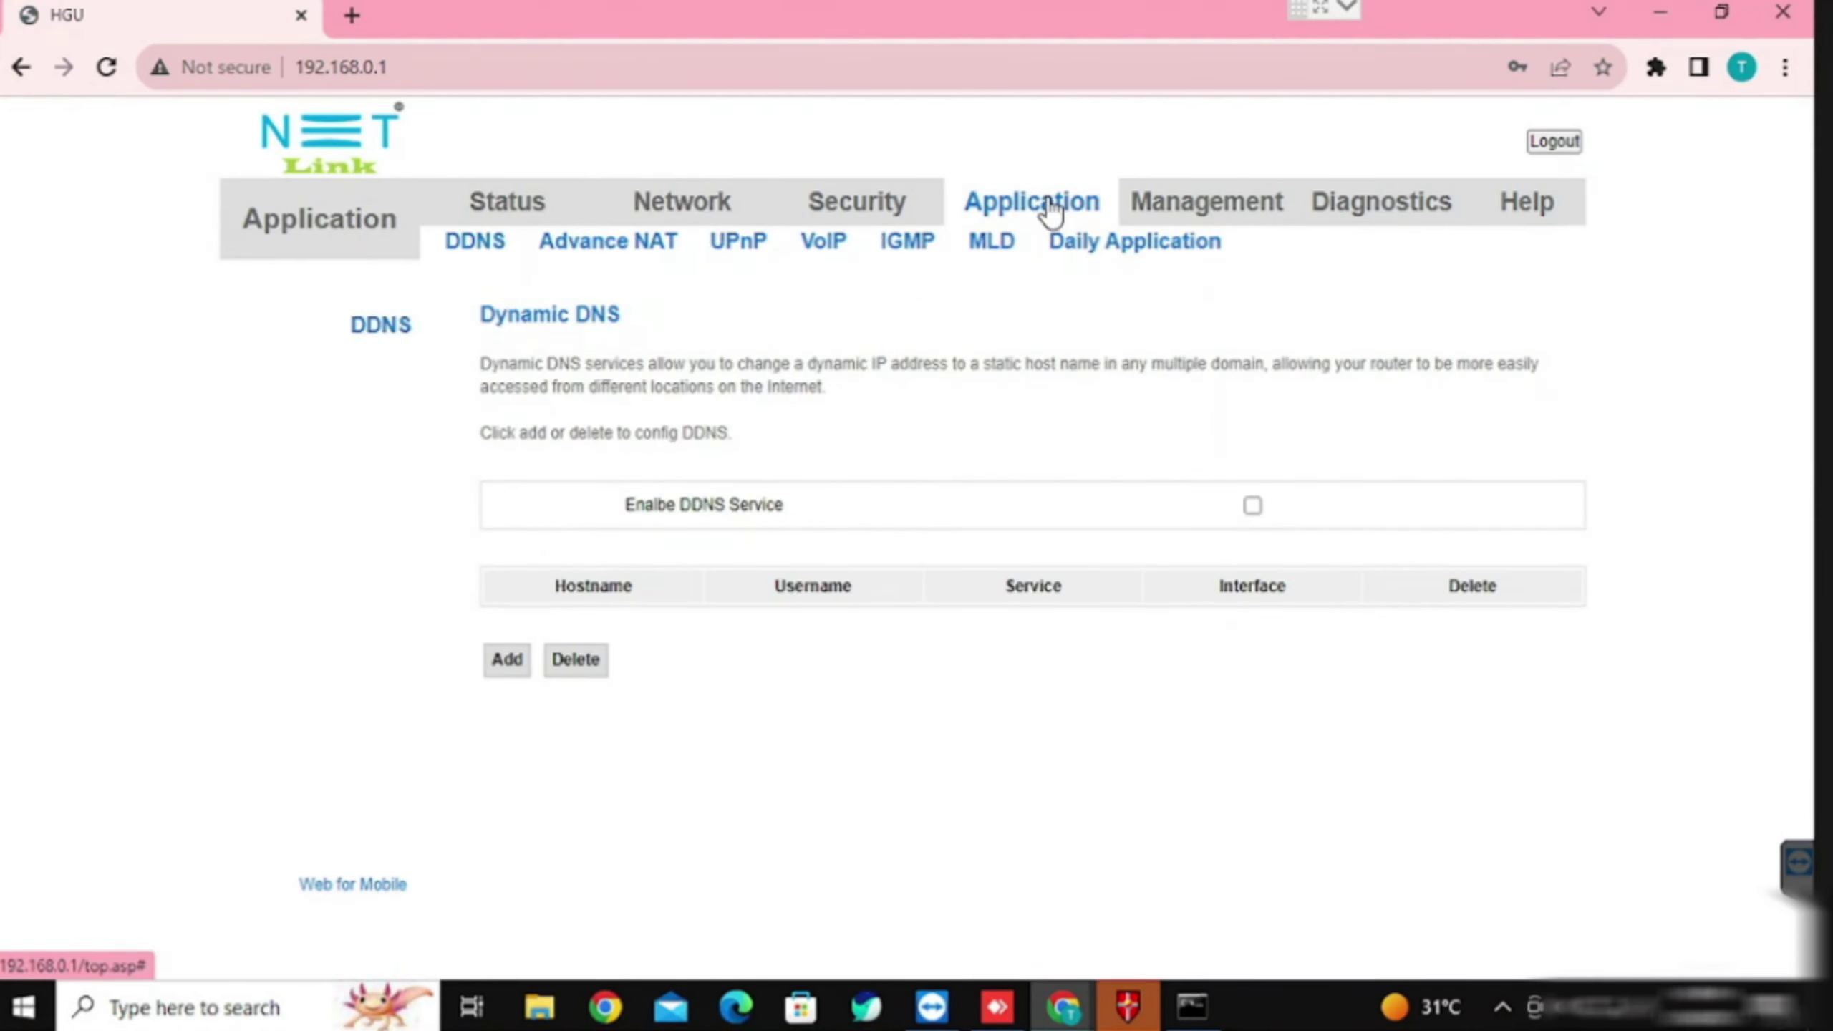
left_click(581, 253)
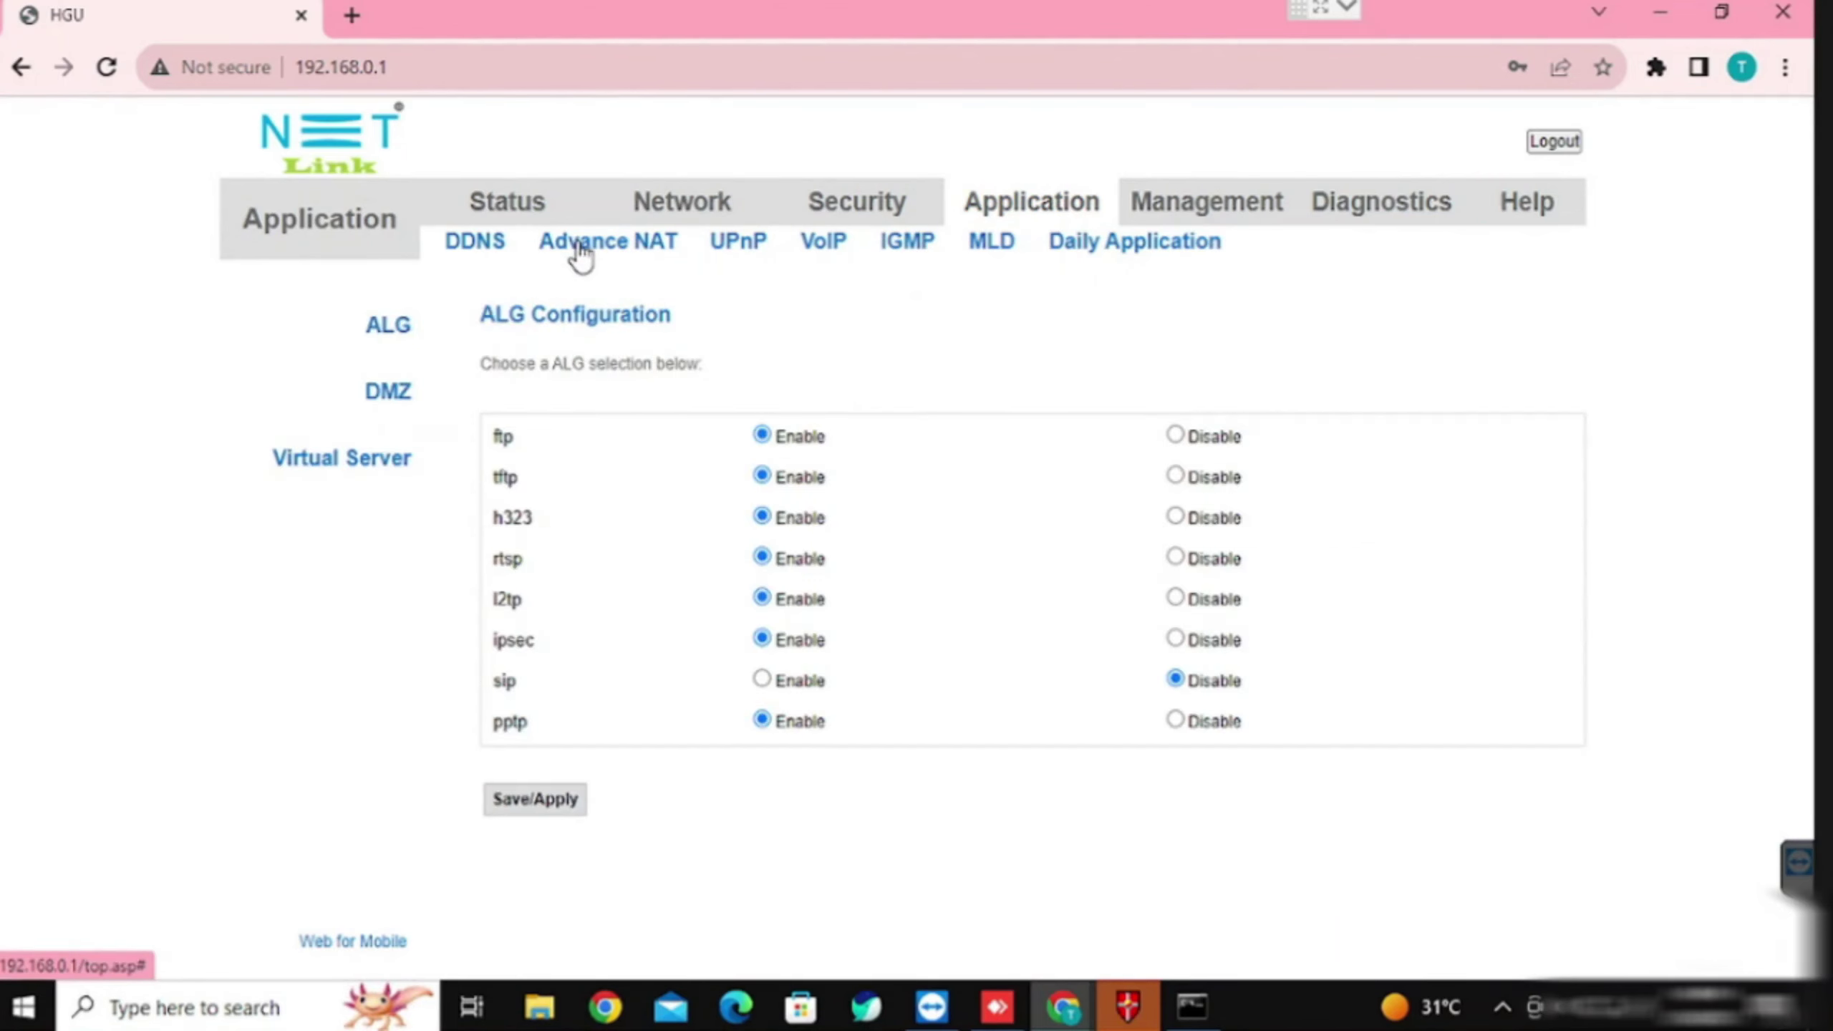
left_click(375, 462)
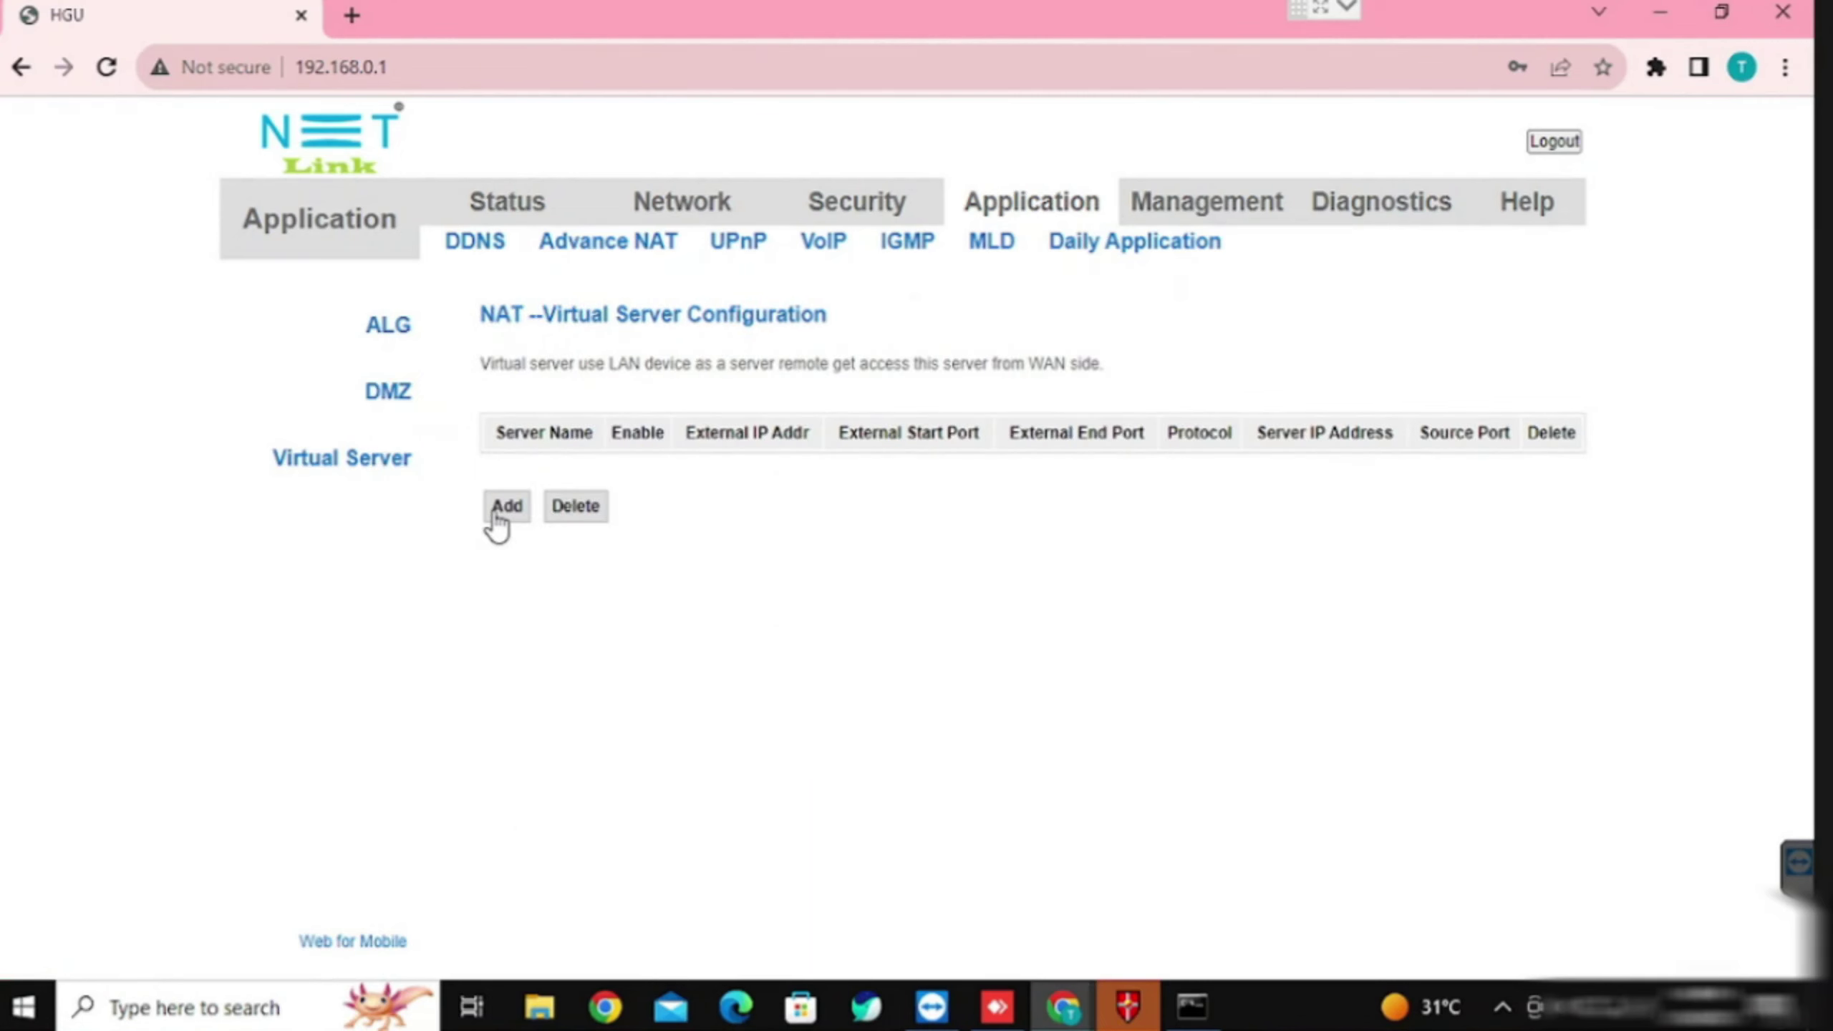
Step: Add a custom virtual server named 'web' with server IP 192.168.0.101
left_click(499, 509)
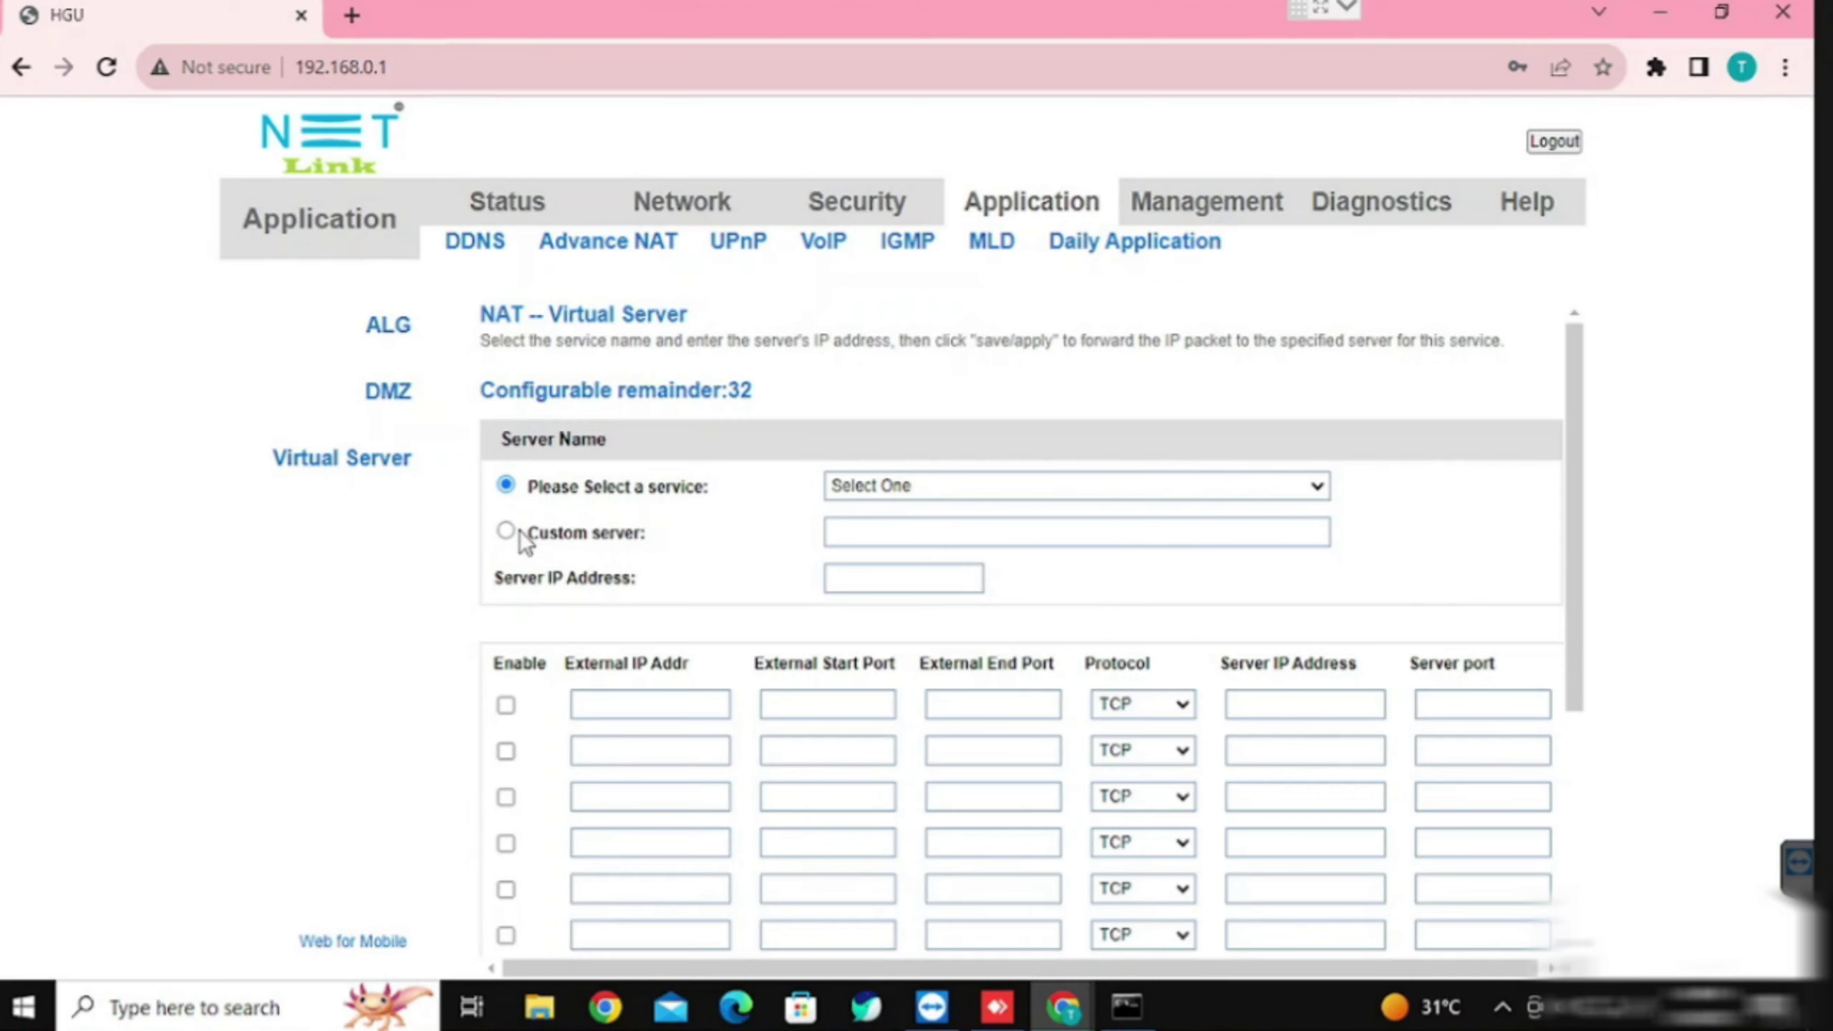
left_click(506, 532)
left_click(954, 530)
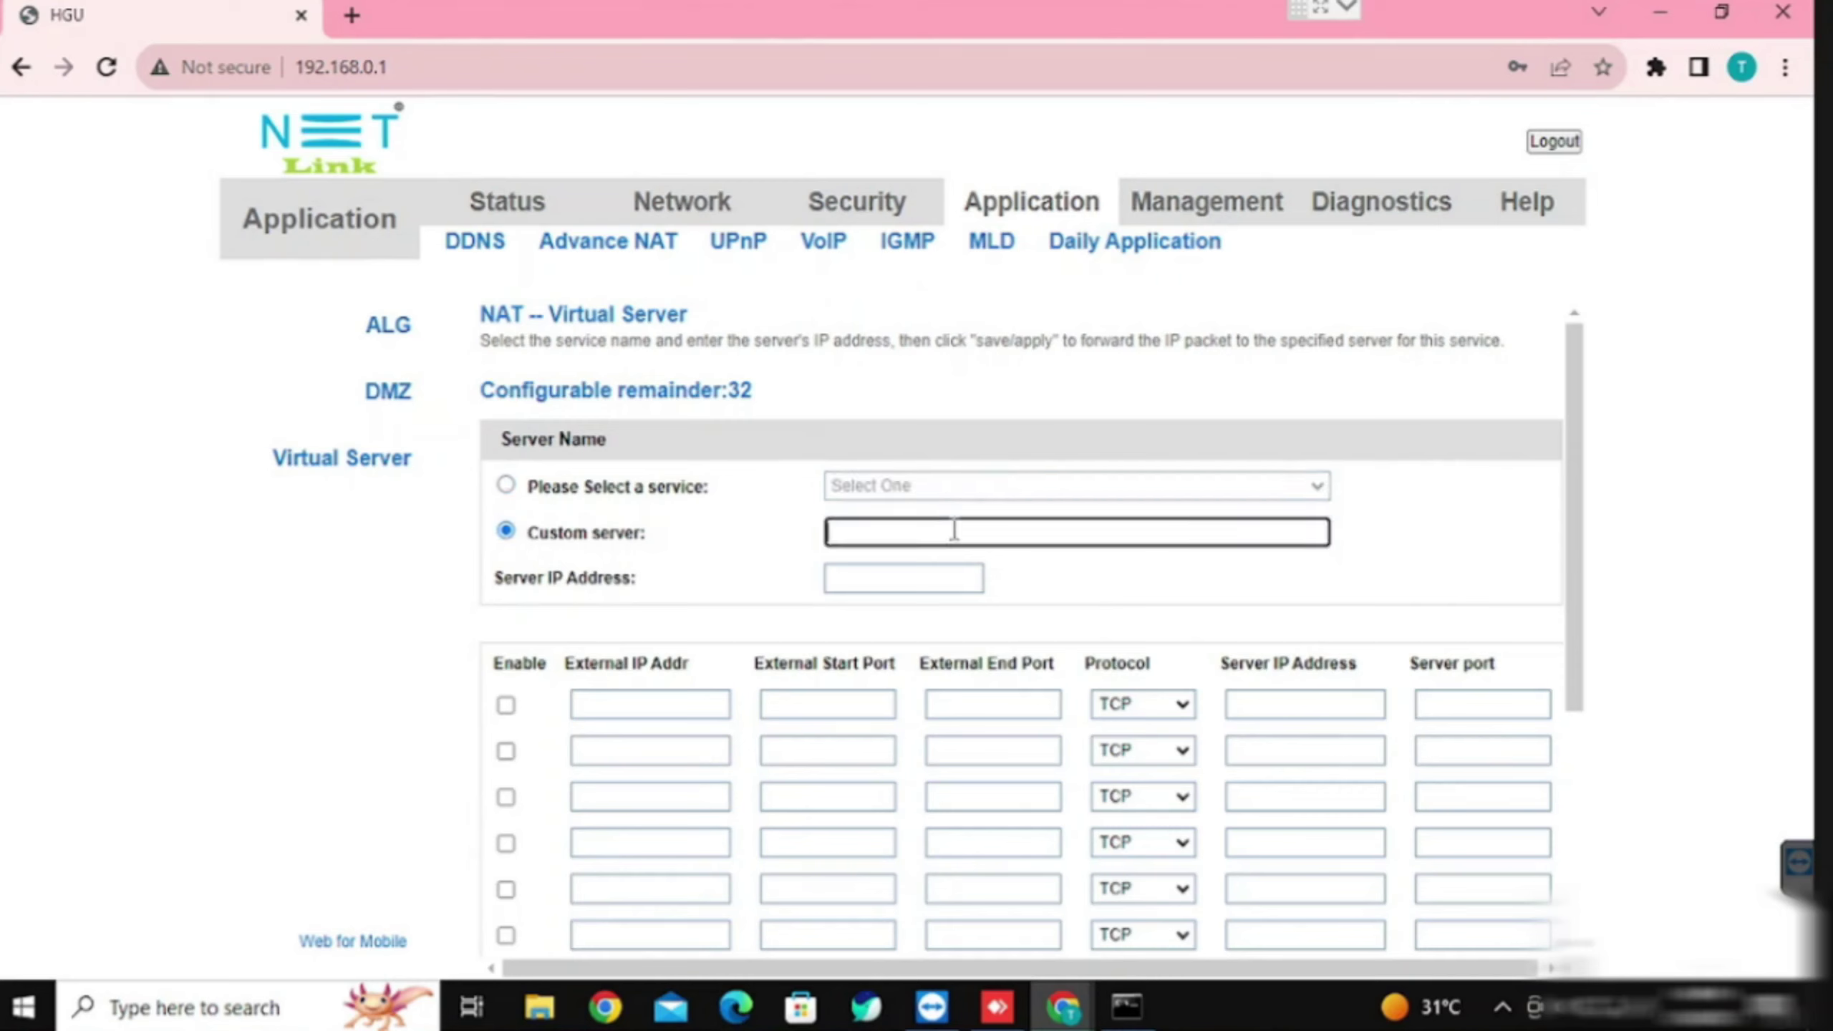
type("rd")
key("BackSpace")
key("BackSpace")
type("web")
left_click(836, 581)
type("192.1")
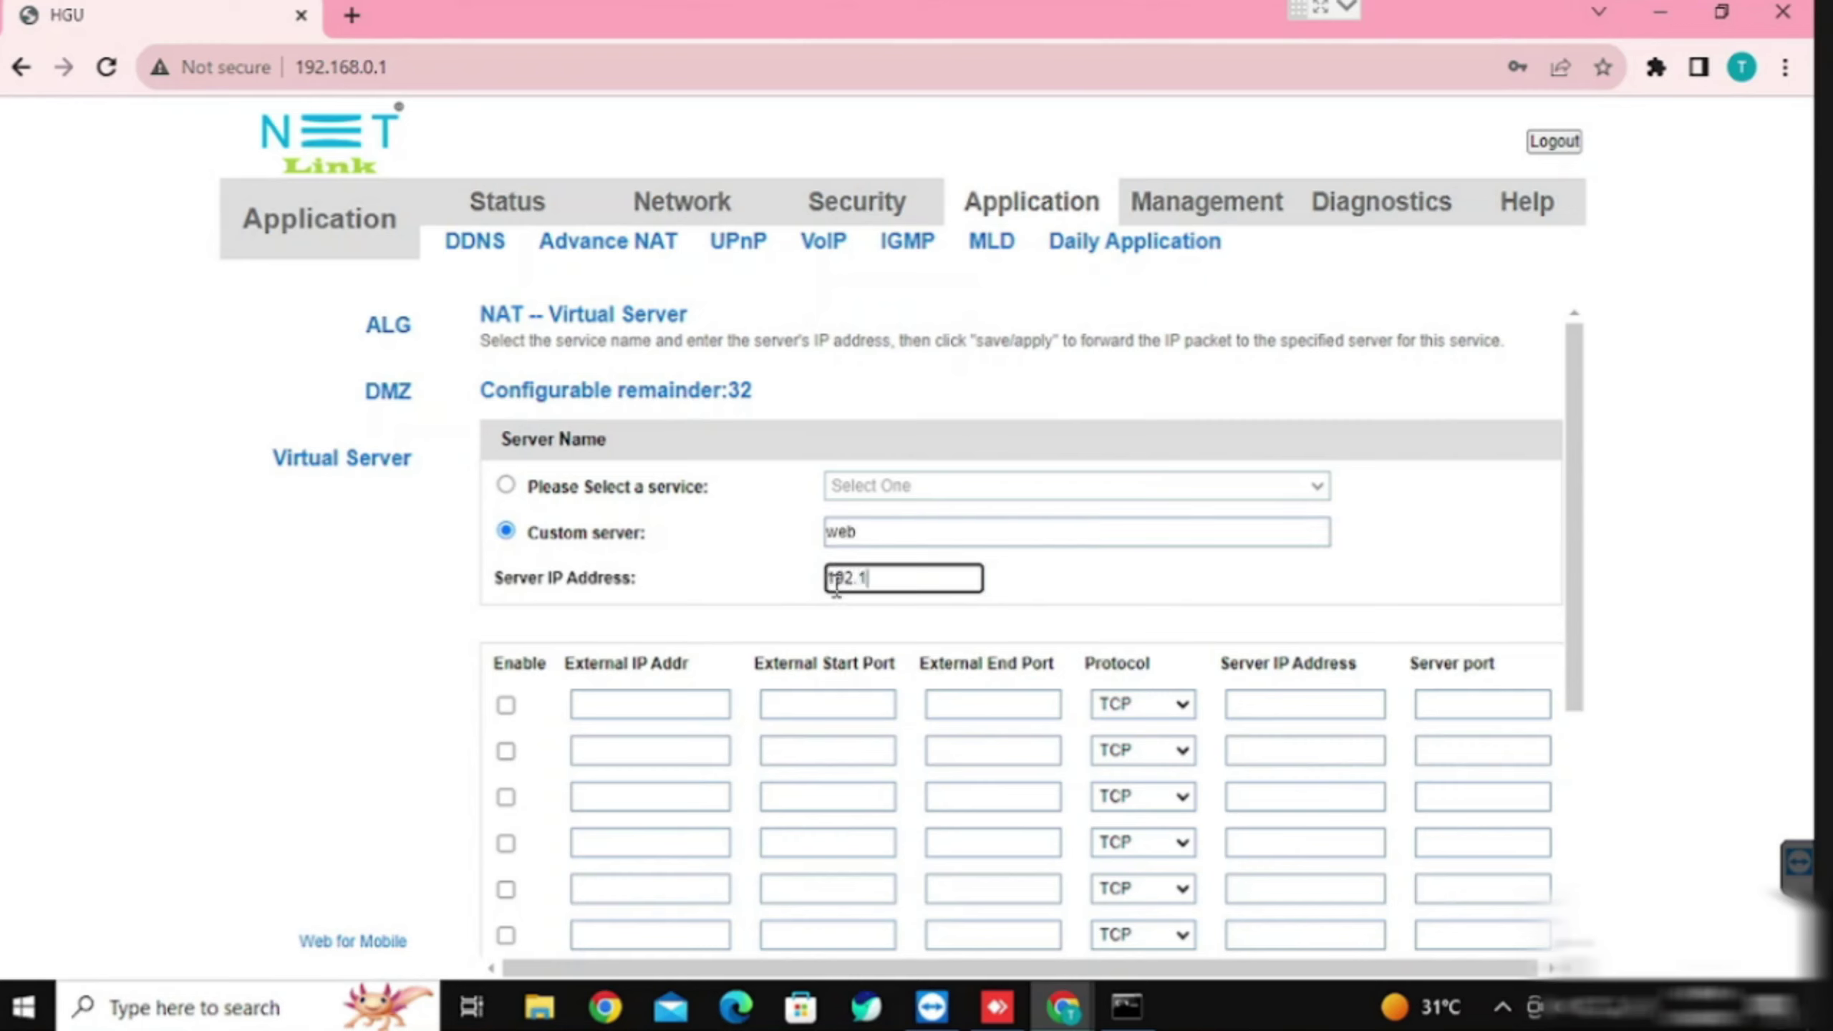
type("68.0.101")
Step: Enable row 1: external ports 8080–8080, TCP, to 192.168.0.101 port 80
left_click(506, 705)
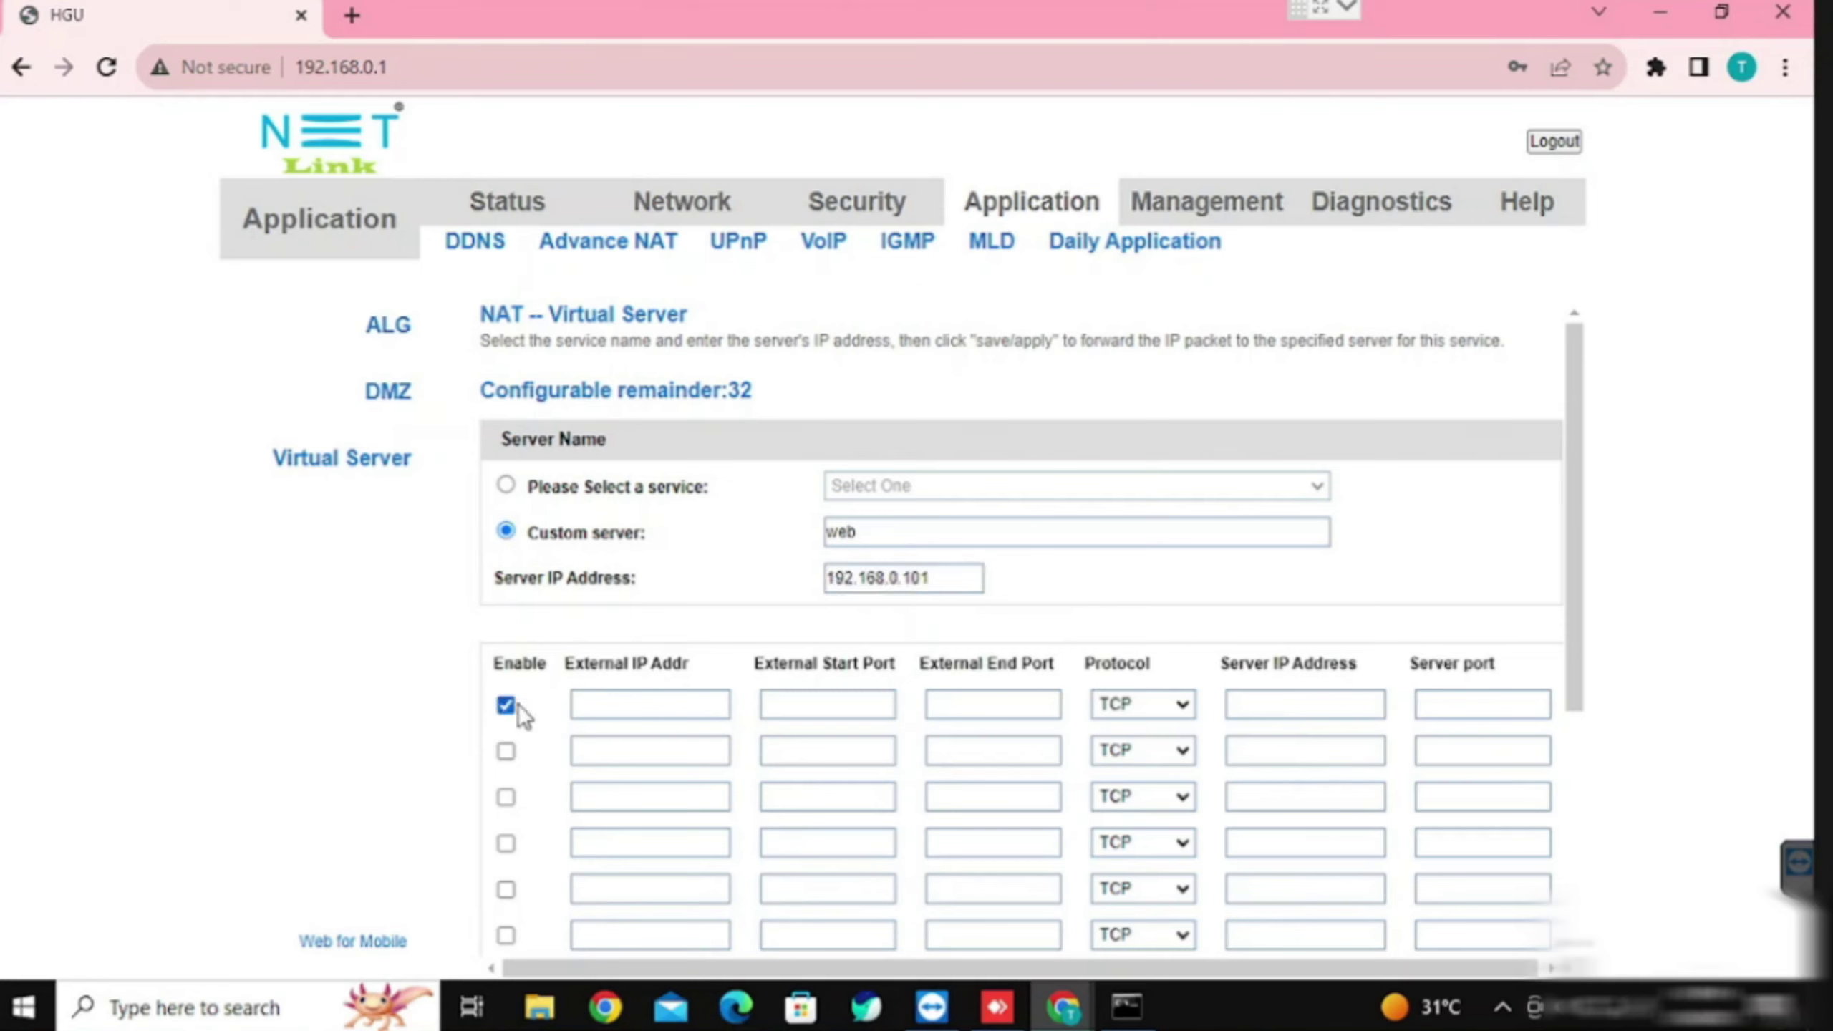
left_click(828, 703)
type("80")
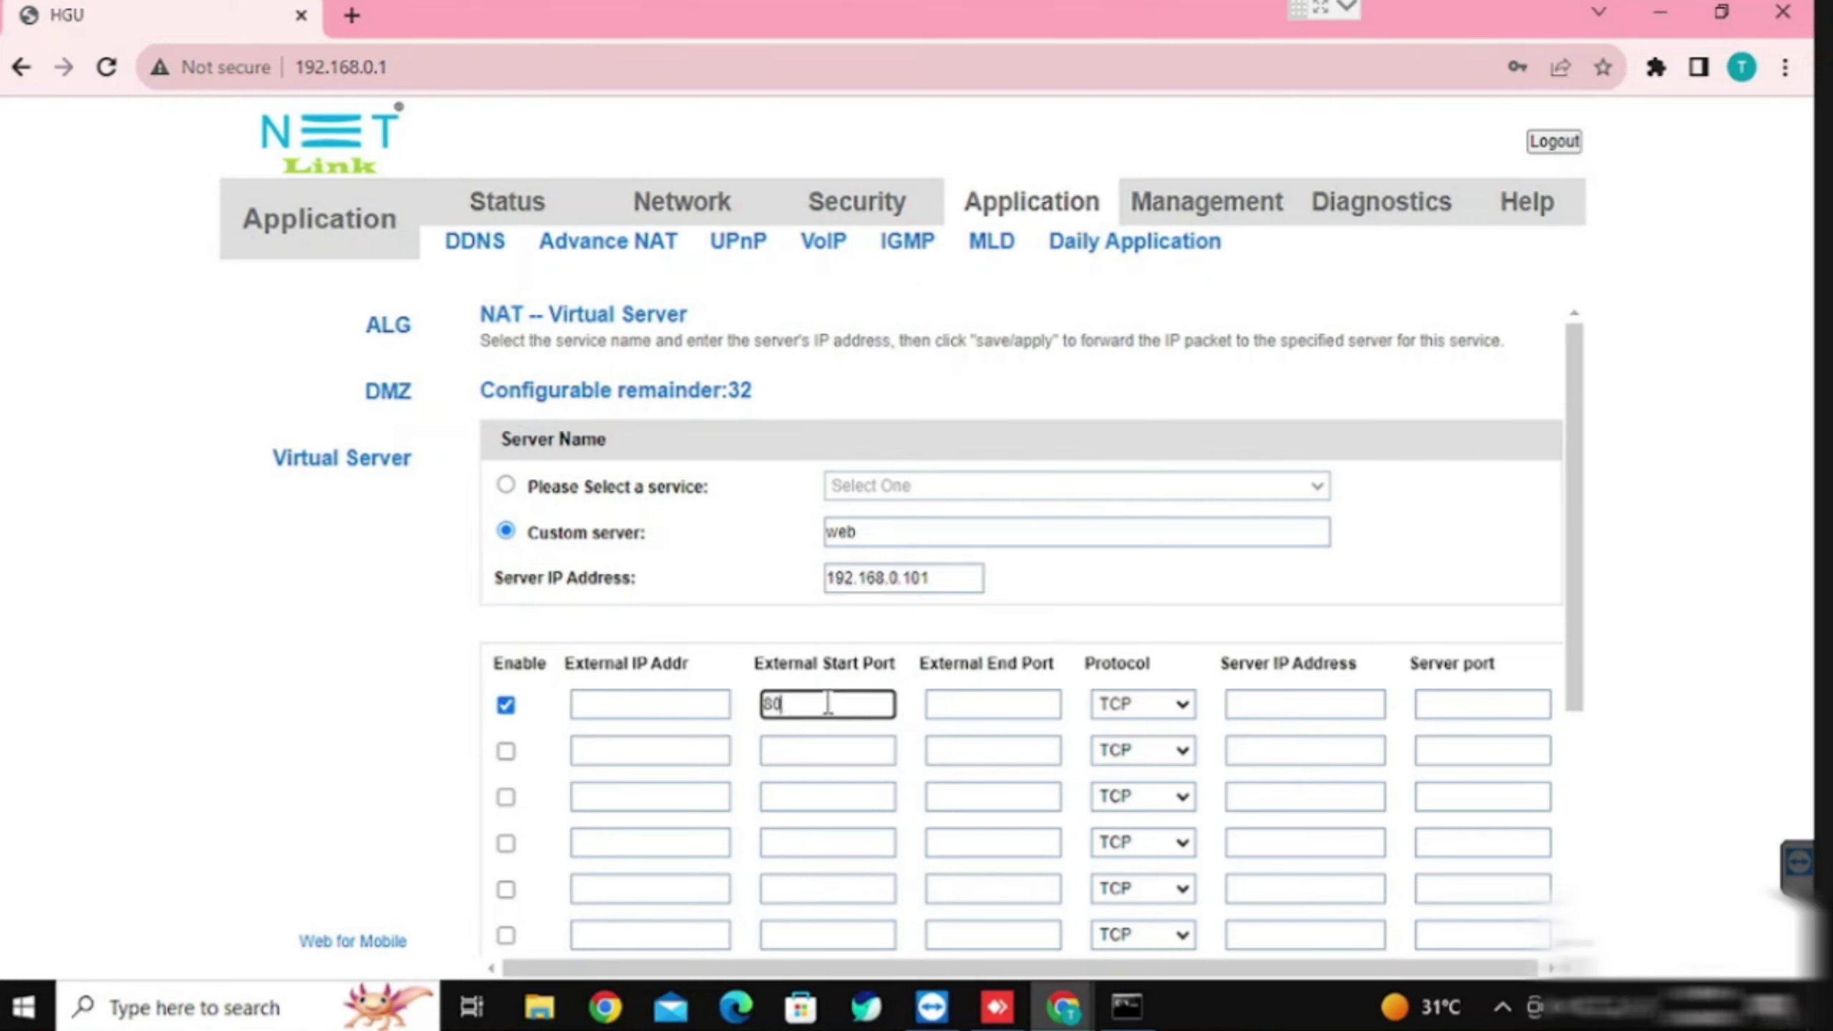
type("80")
key("Tab")
type("80")
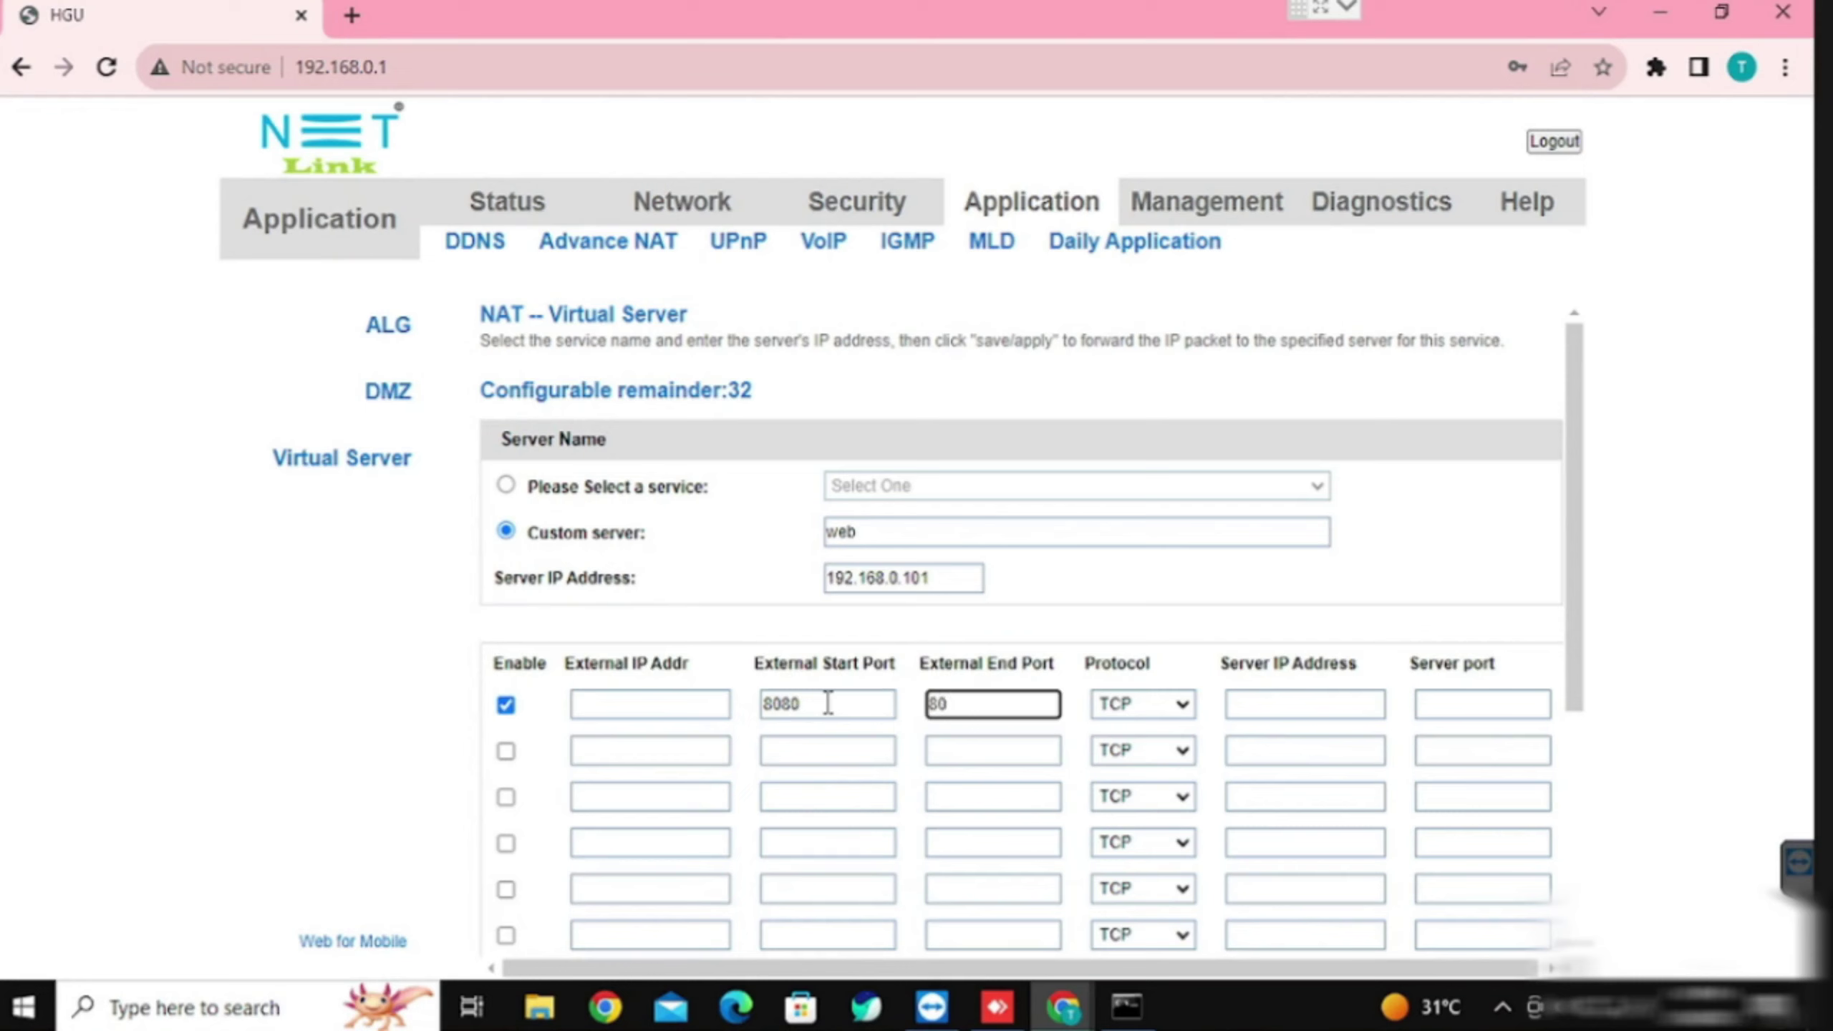
type("80")
key("Tab")
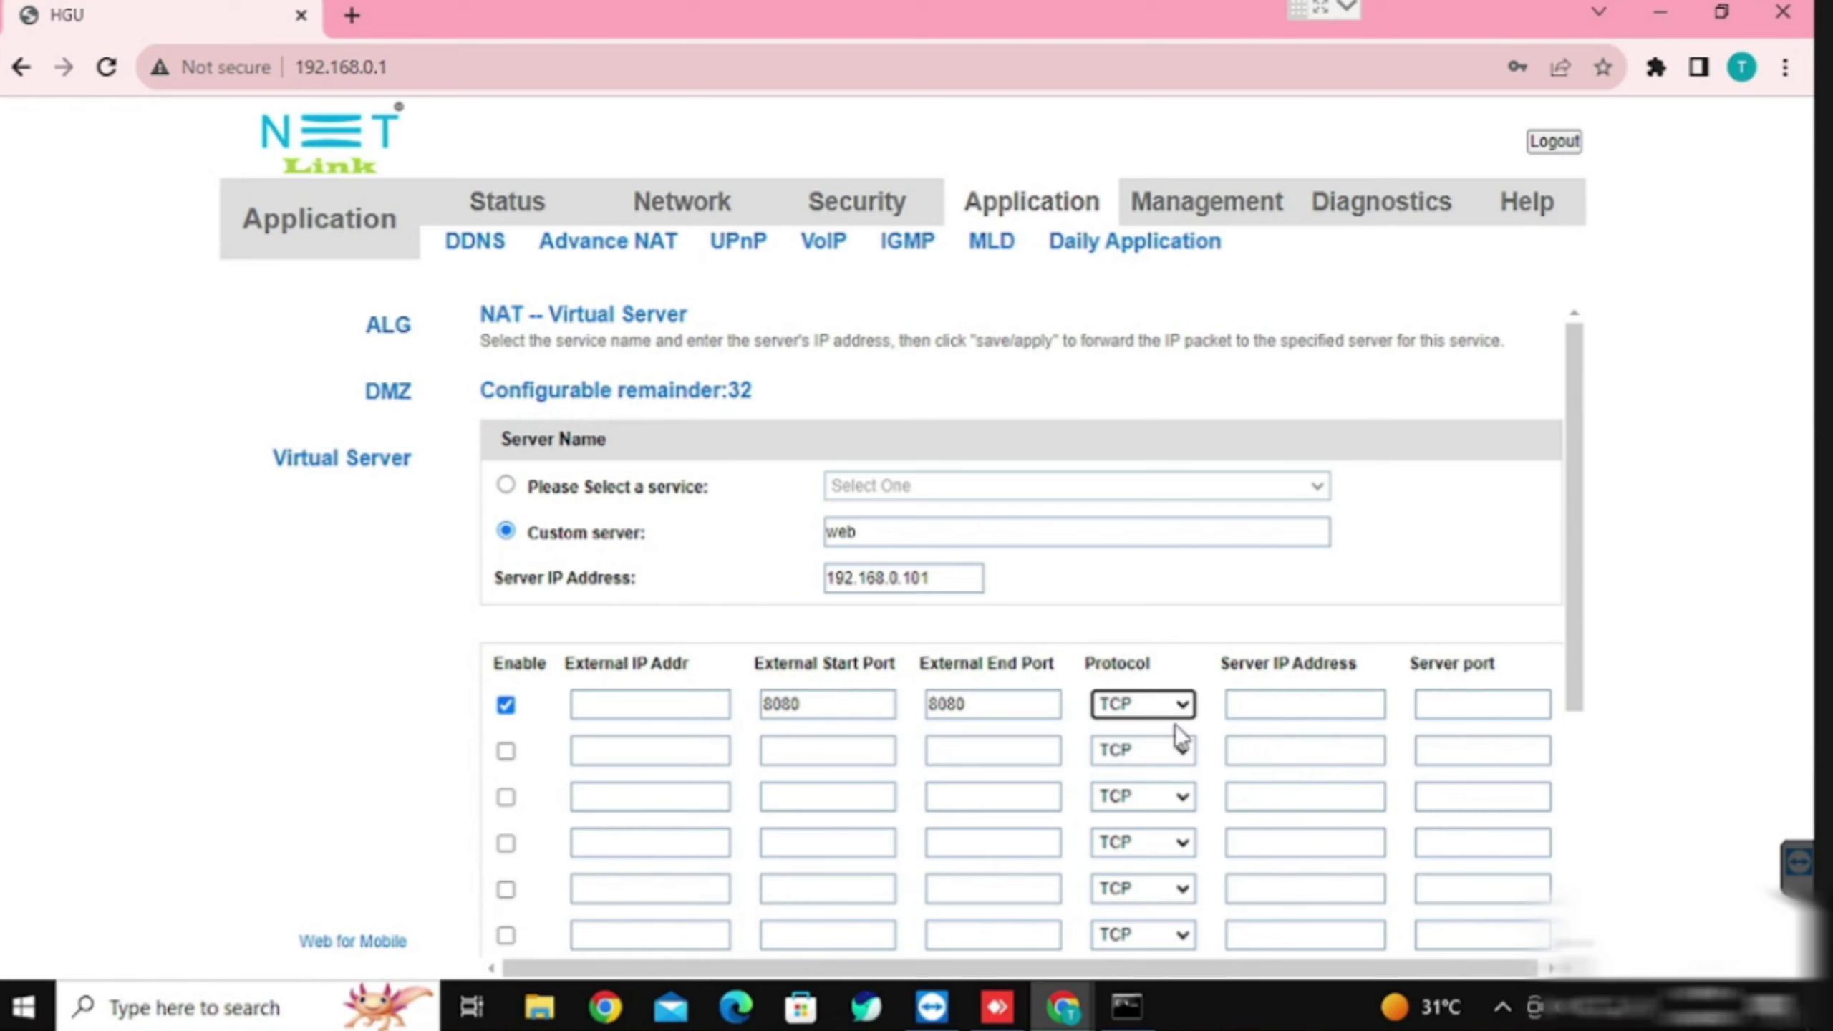
left_click(1264, 704)
left_click(1183, 704)
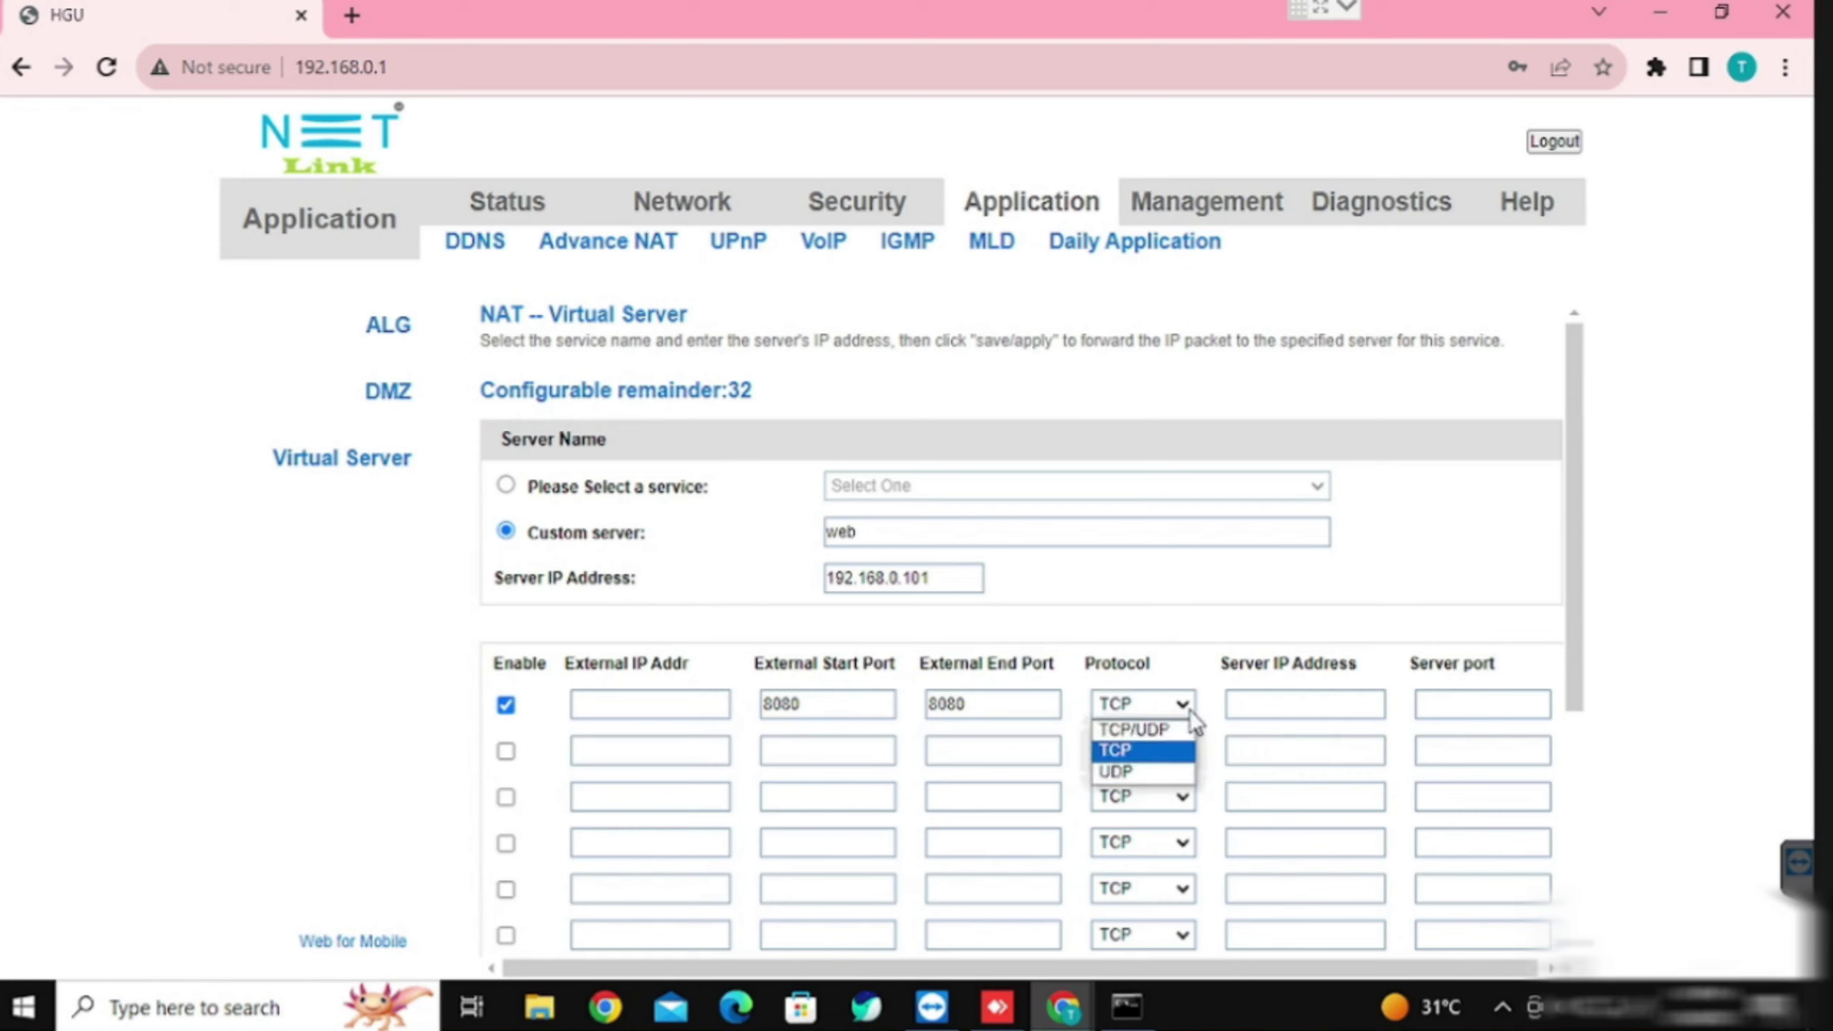
left_click(1148, 754)
left_click(1336, 706)
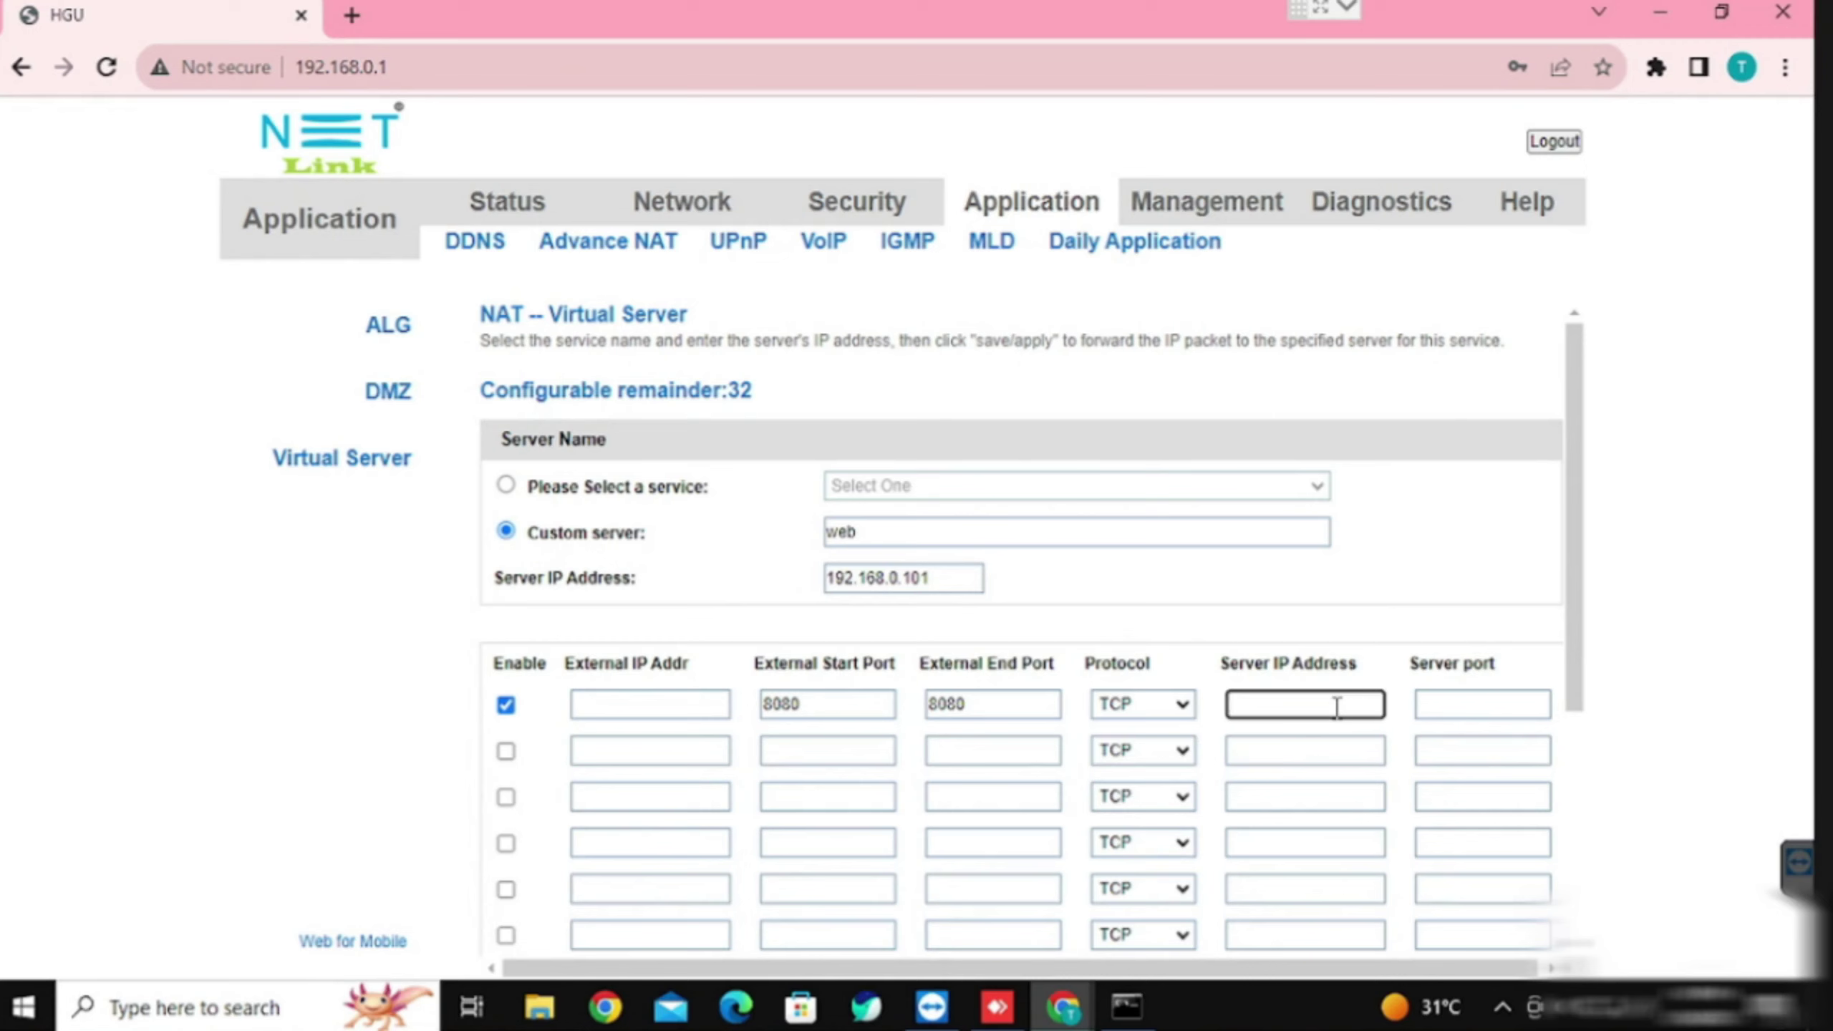
type("192.168.0.101")
left_click(1464, 697)
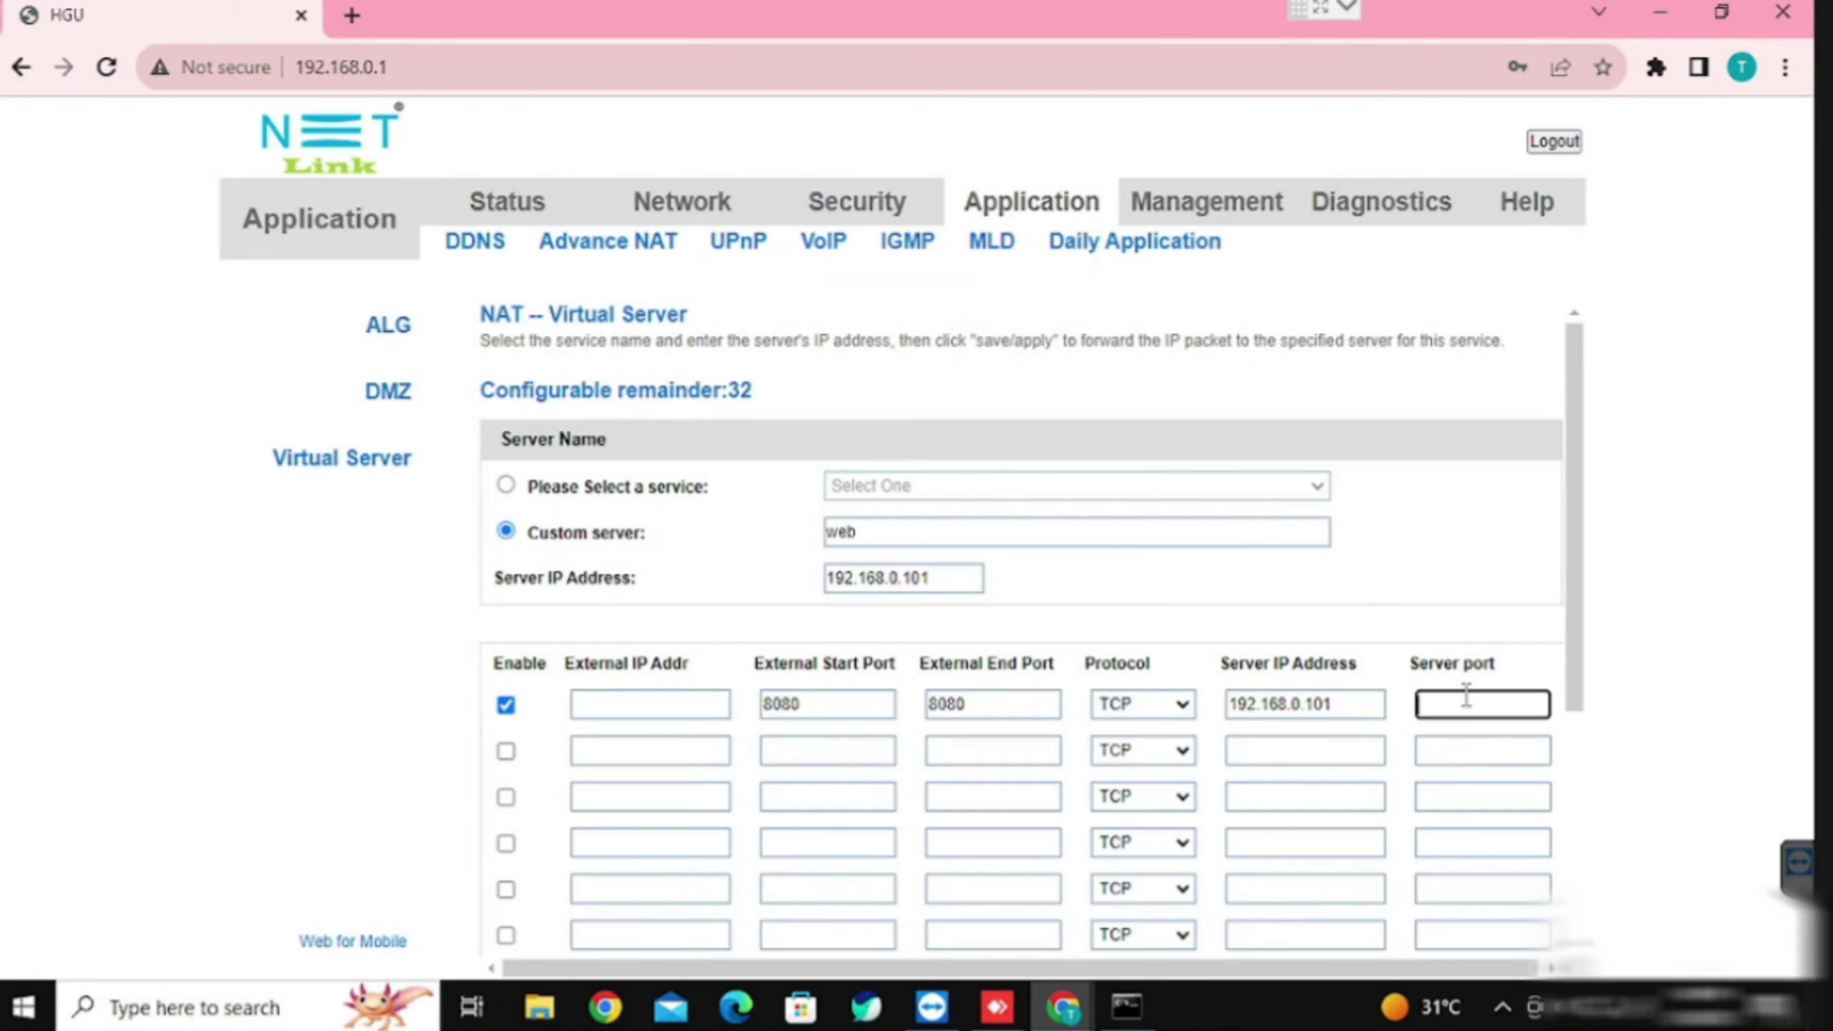
type("80")
scroll(1456, 696, "down", 5)
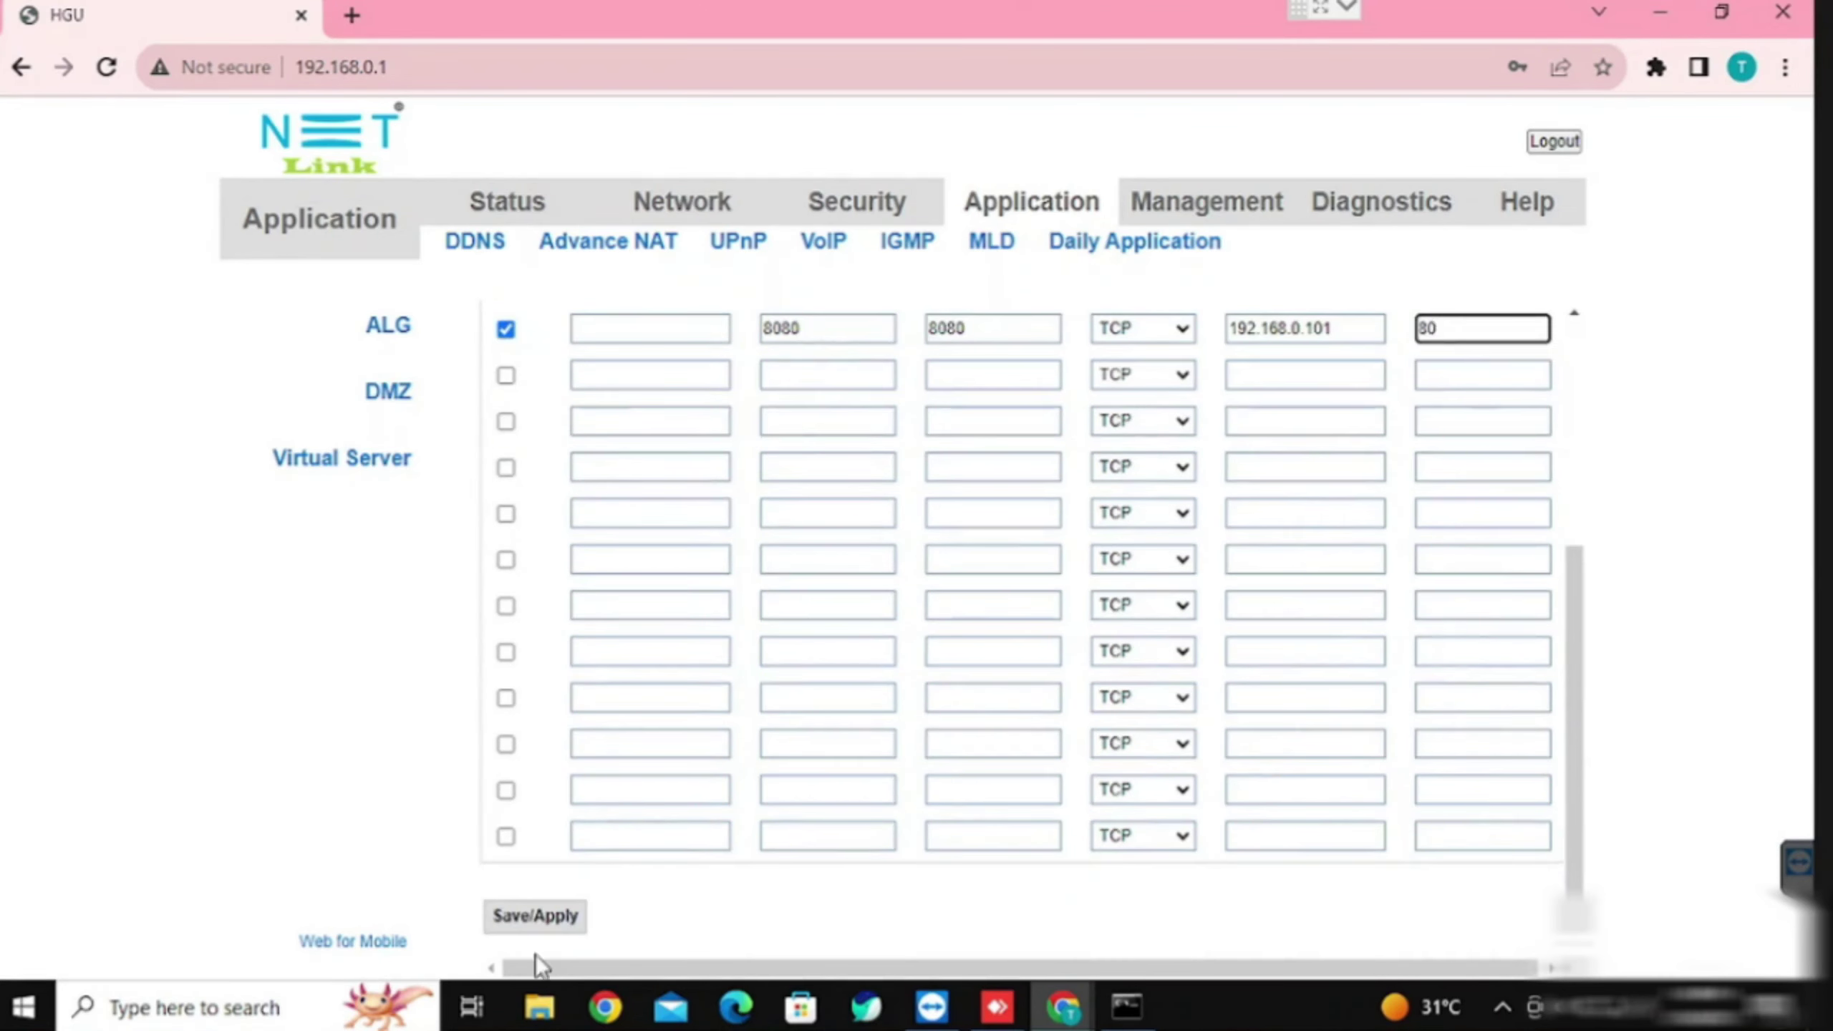
Step: Save the 'web' 8080 rule, delete it again, and open the DMZ host settings
left_click(516, 919)
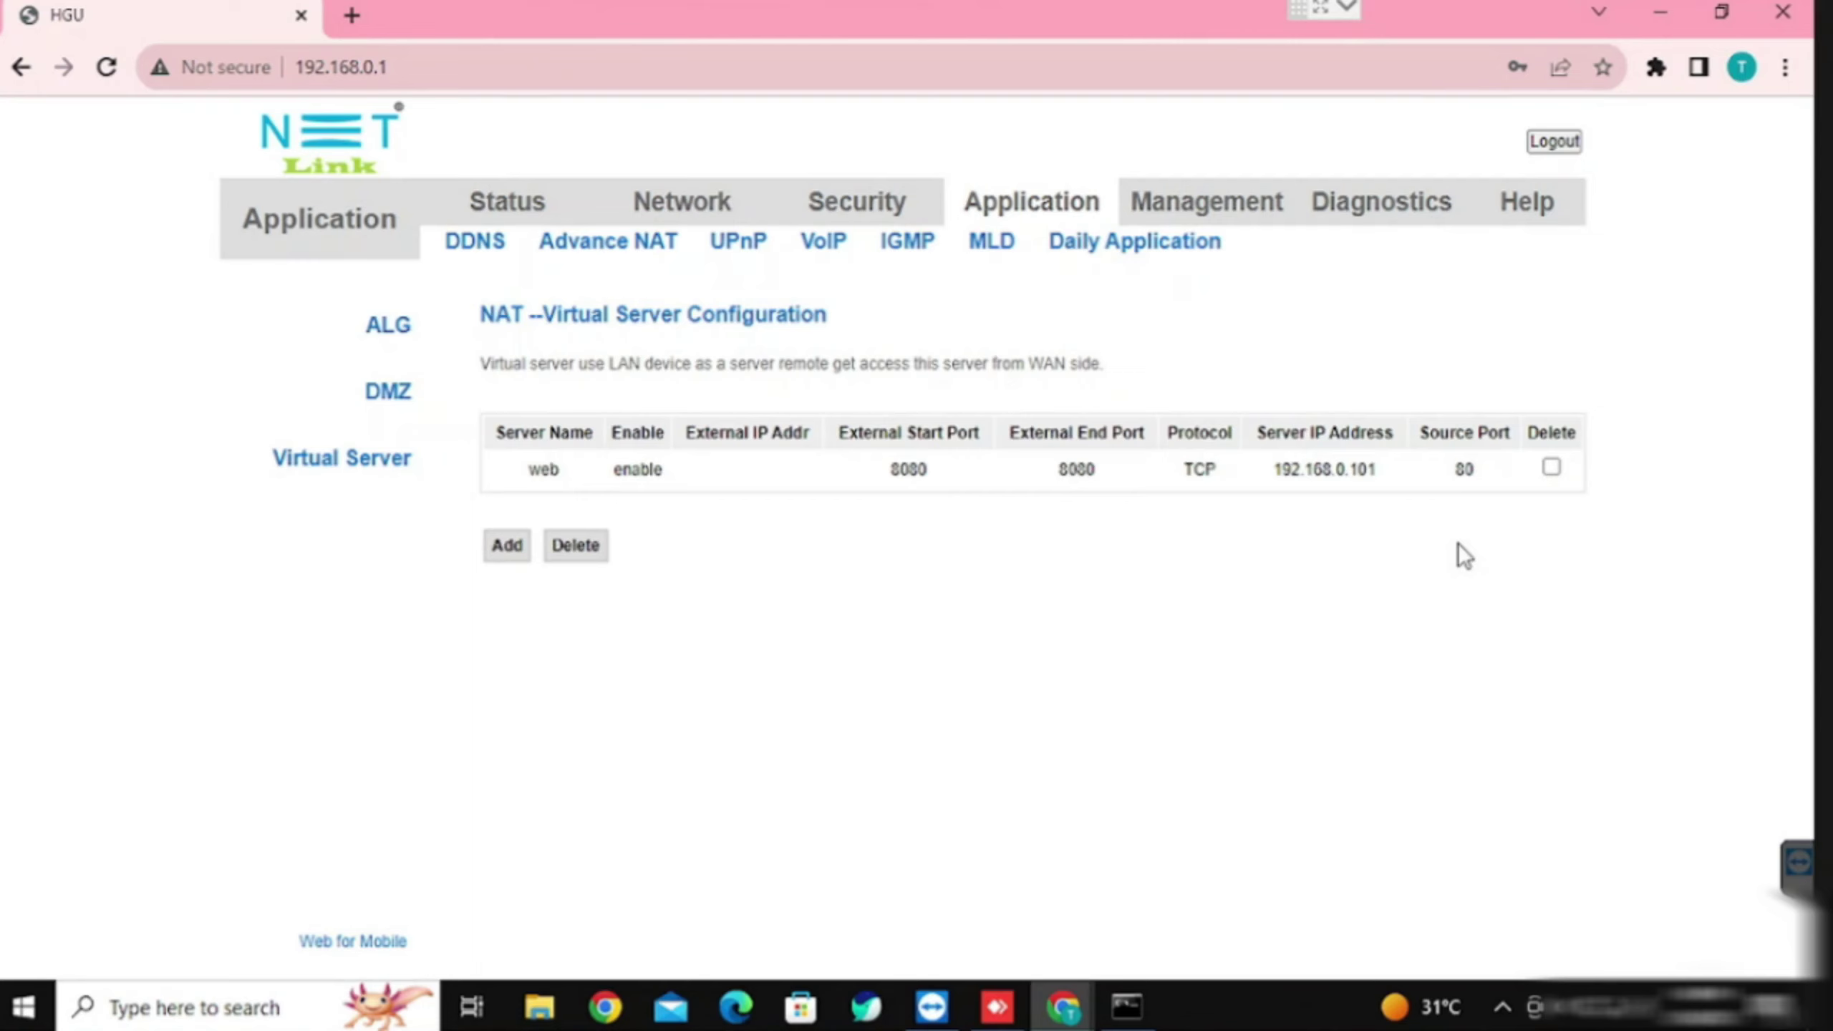
left_click(1551, 467)
left_click(573, 546)
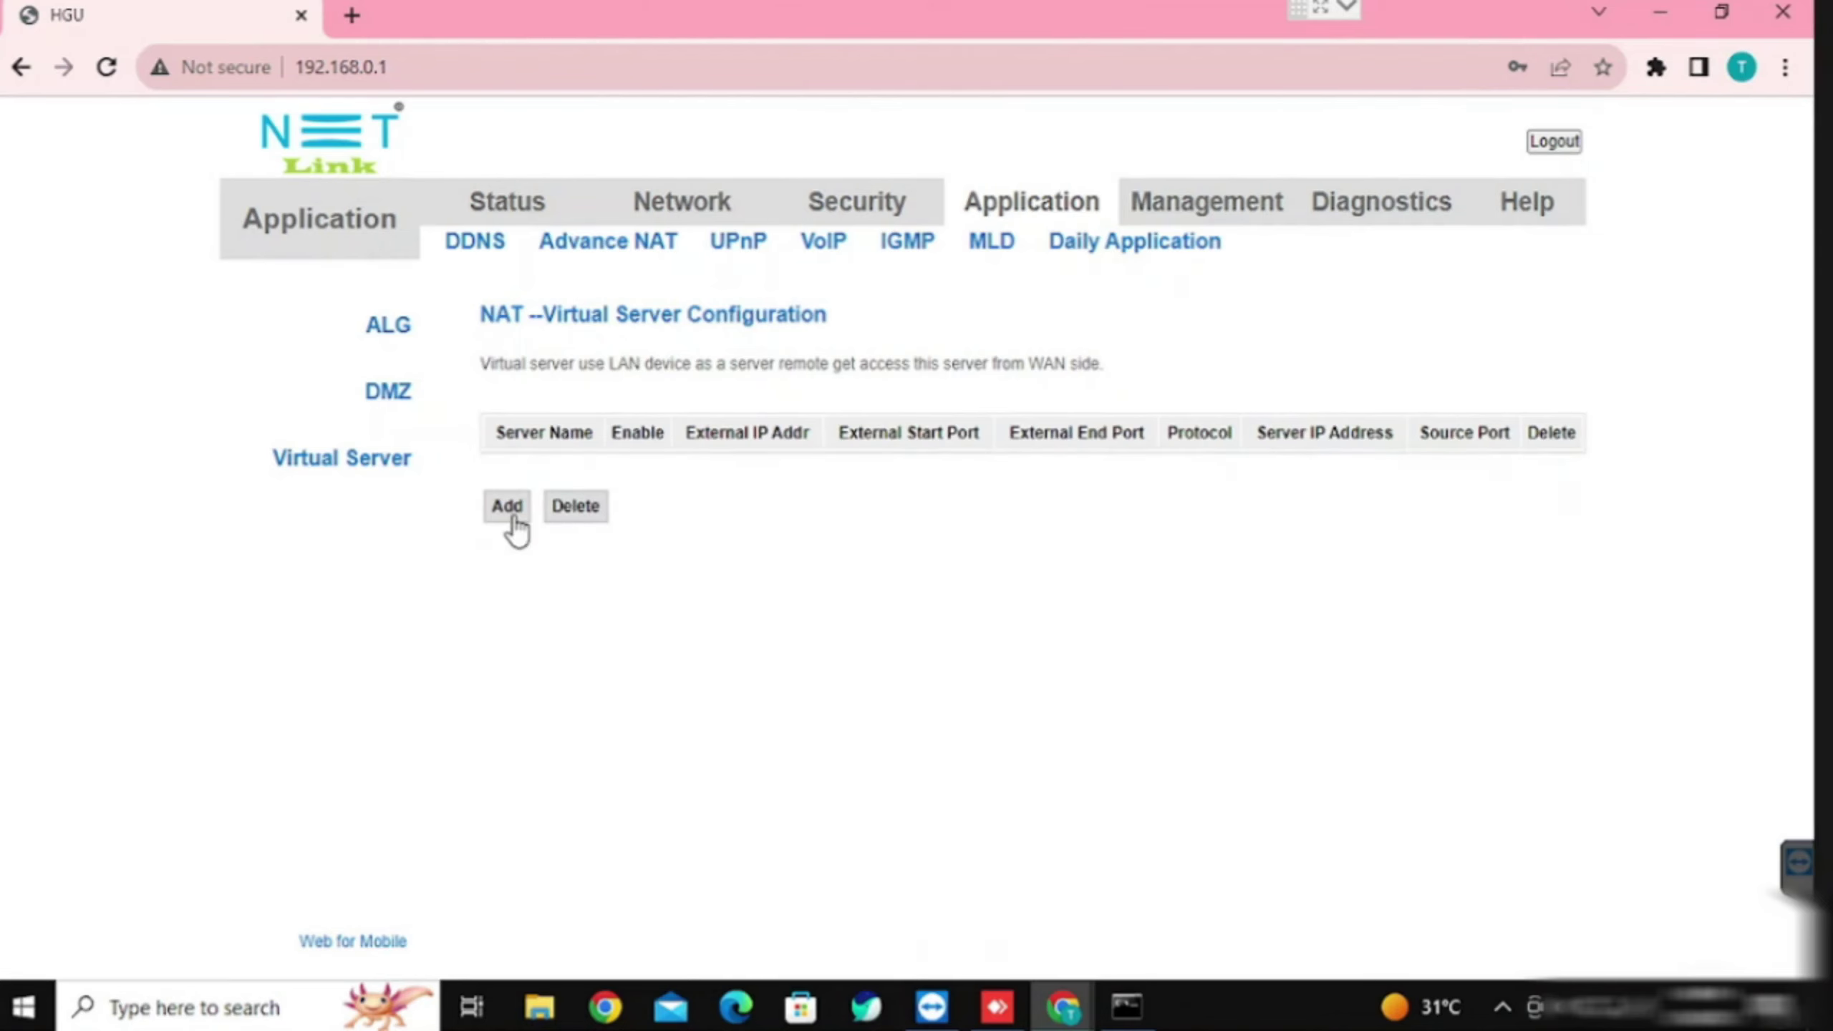
left_click(393, 397)
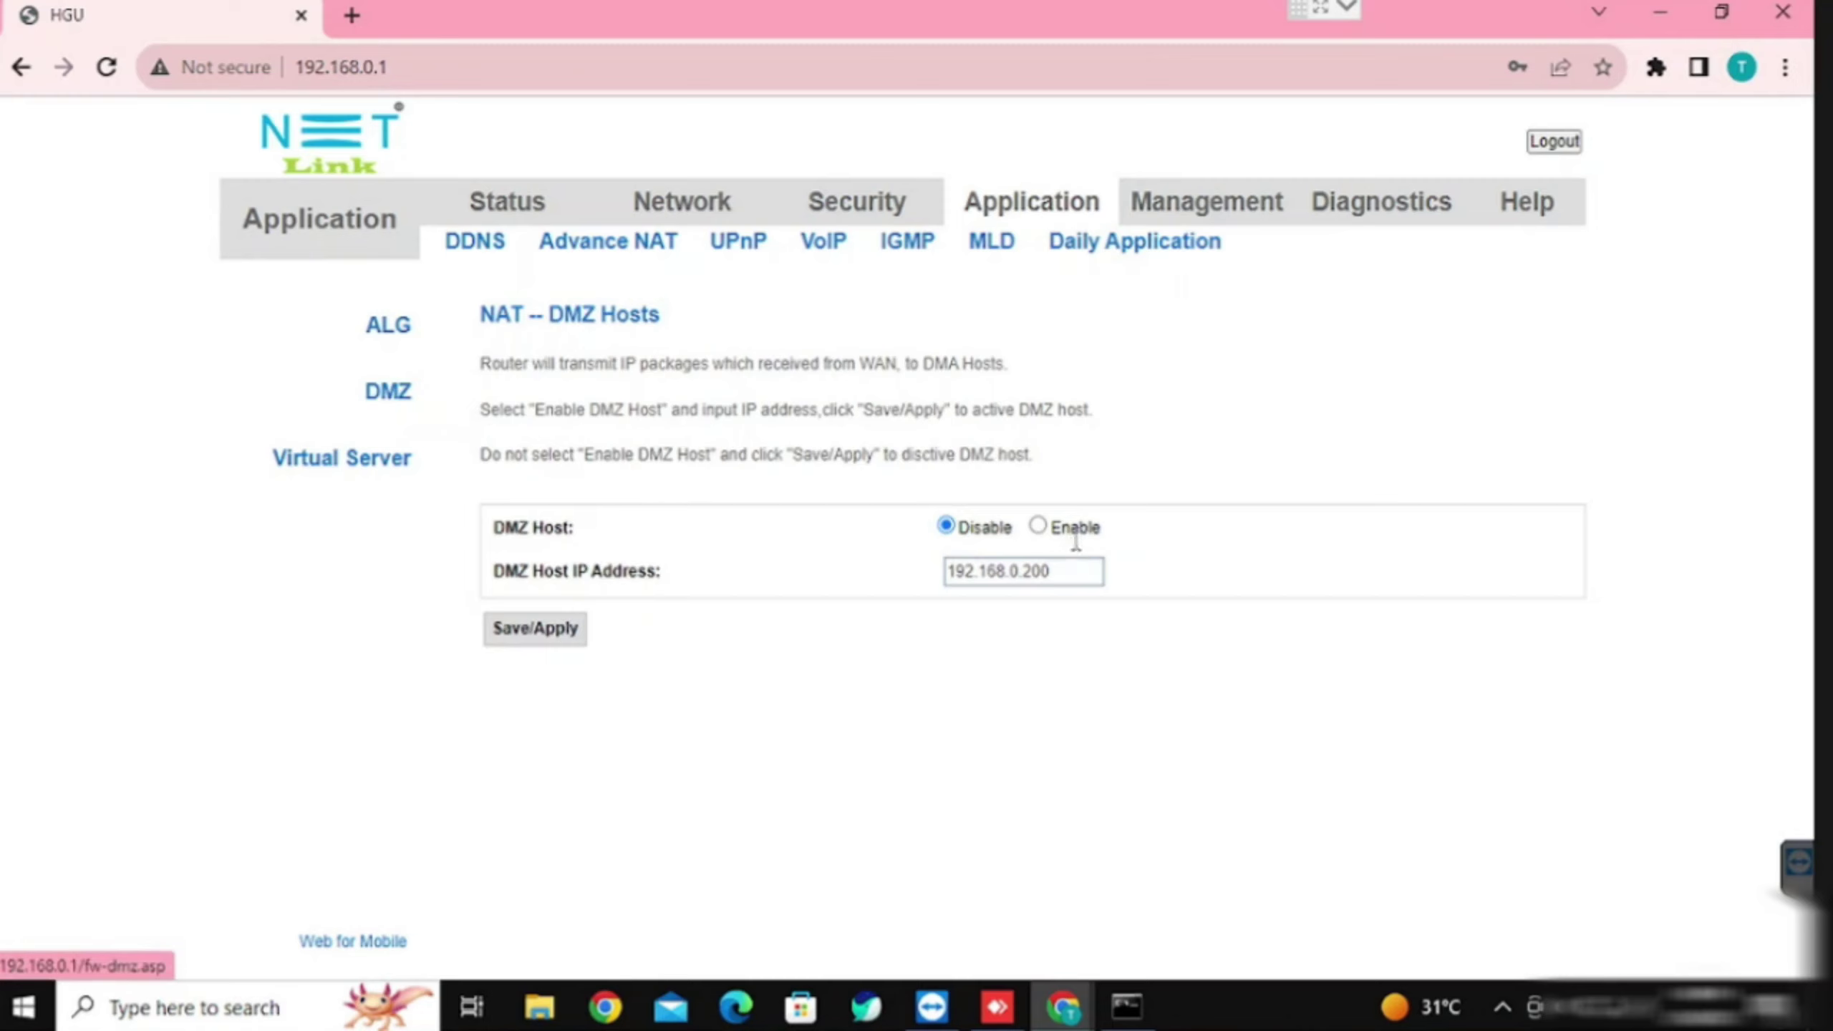
Step: Leave the DMZ host disabled at 192.168.0.200 and return to the Virtual Server list
left_click(1038, 526)
left_click_drag(1055, 575, 853, 573)
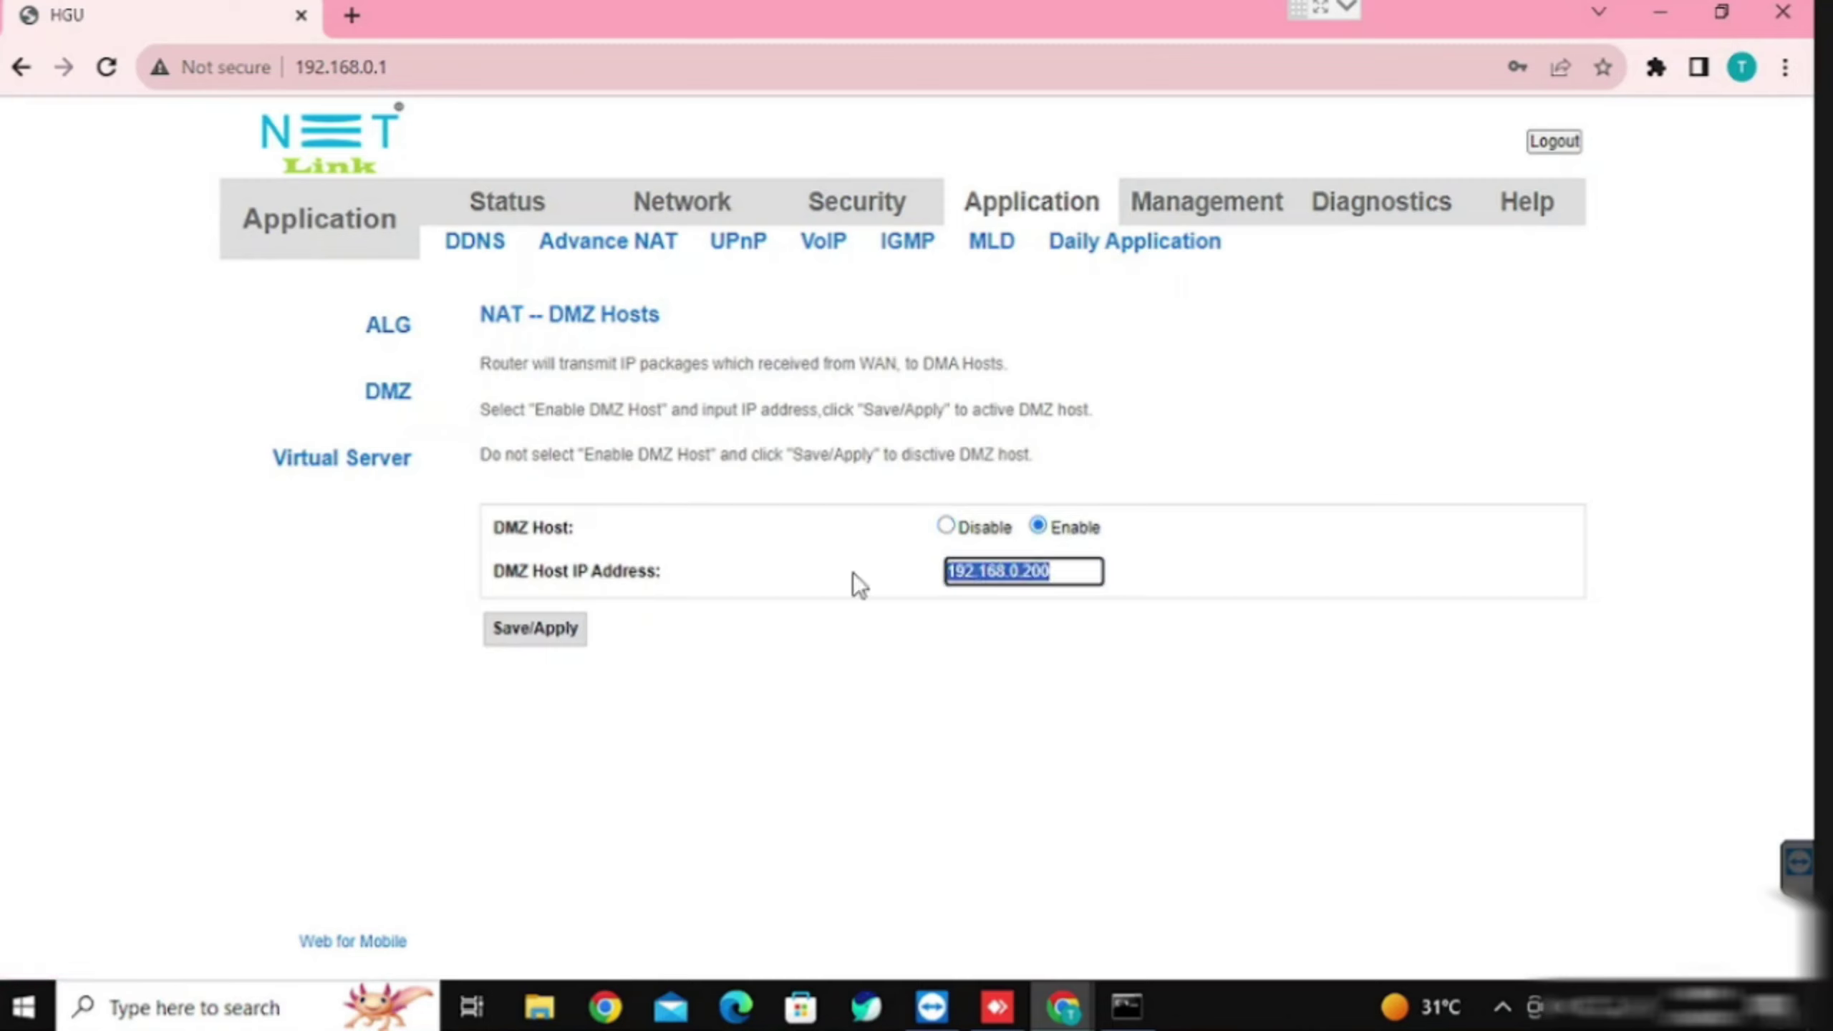
left_click(853, 574)
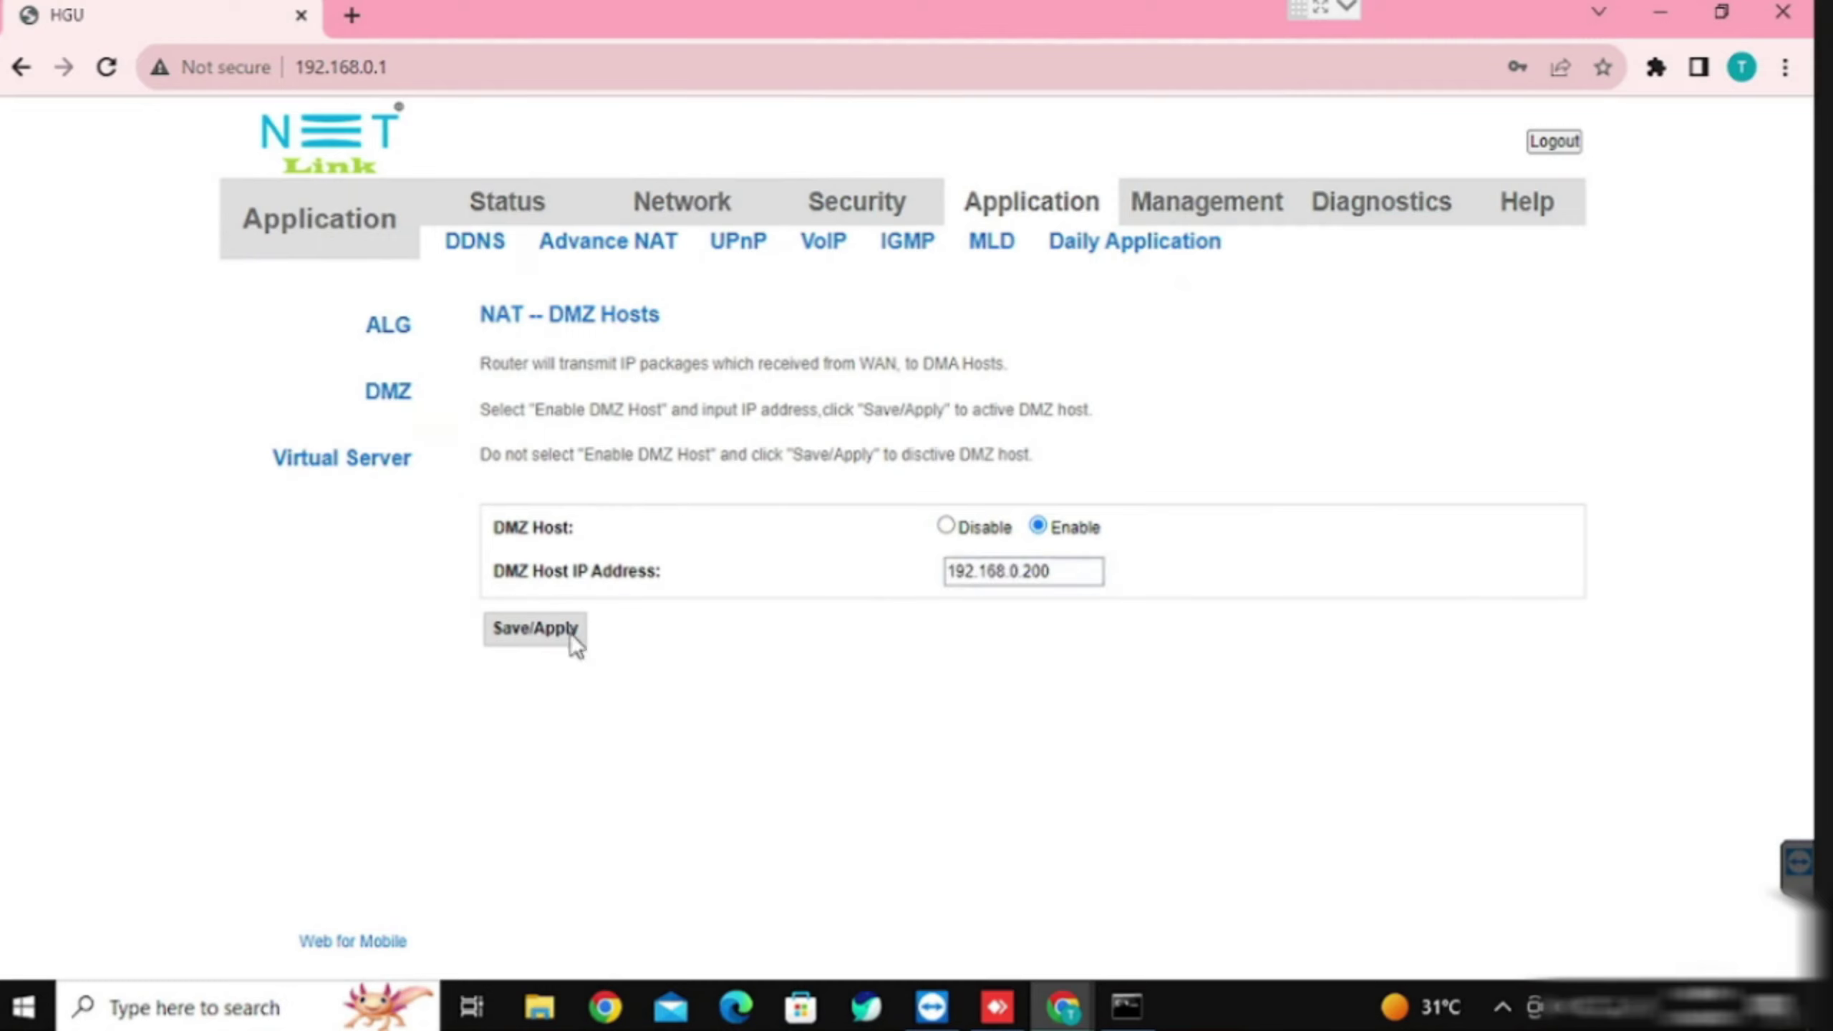
left_click(946, 526)
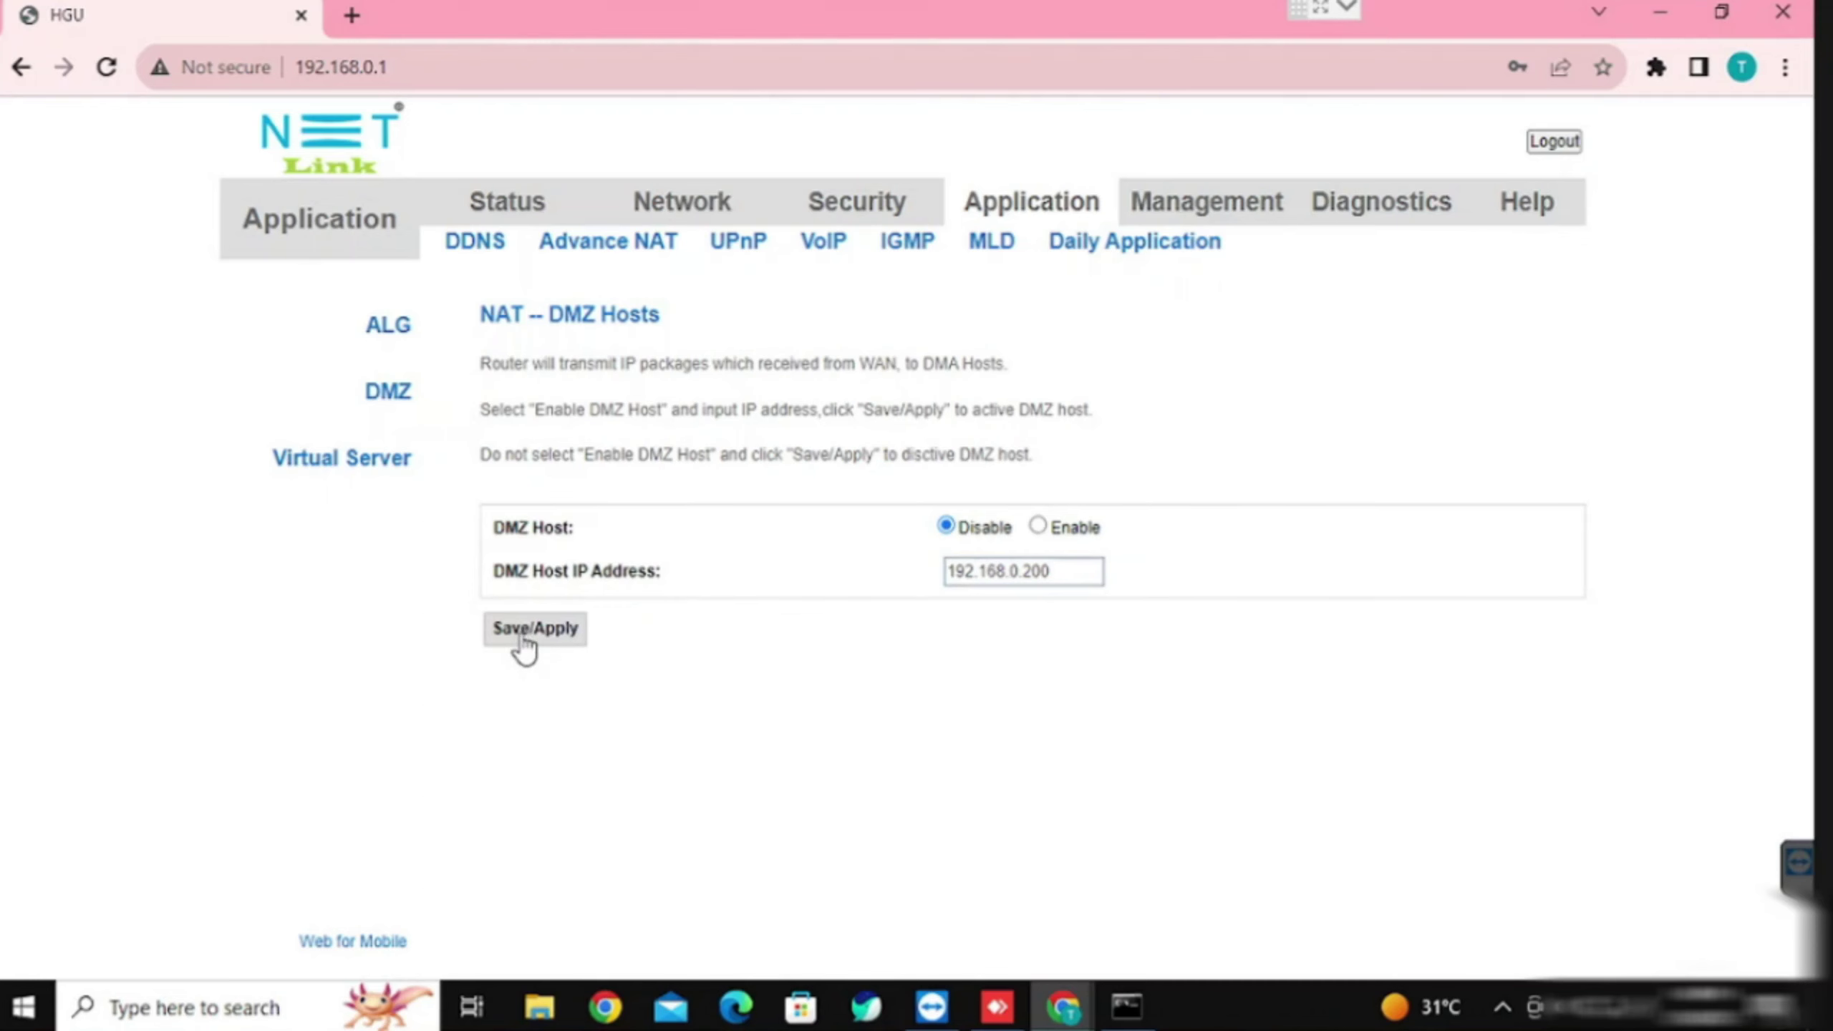
left_click(357, 466)
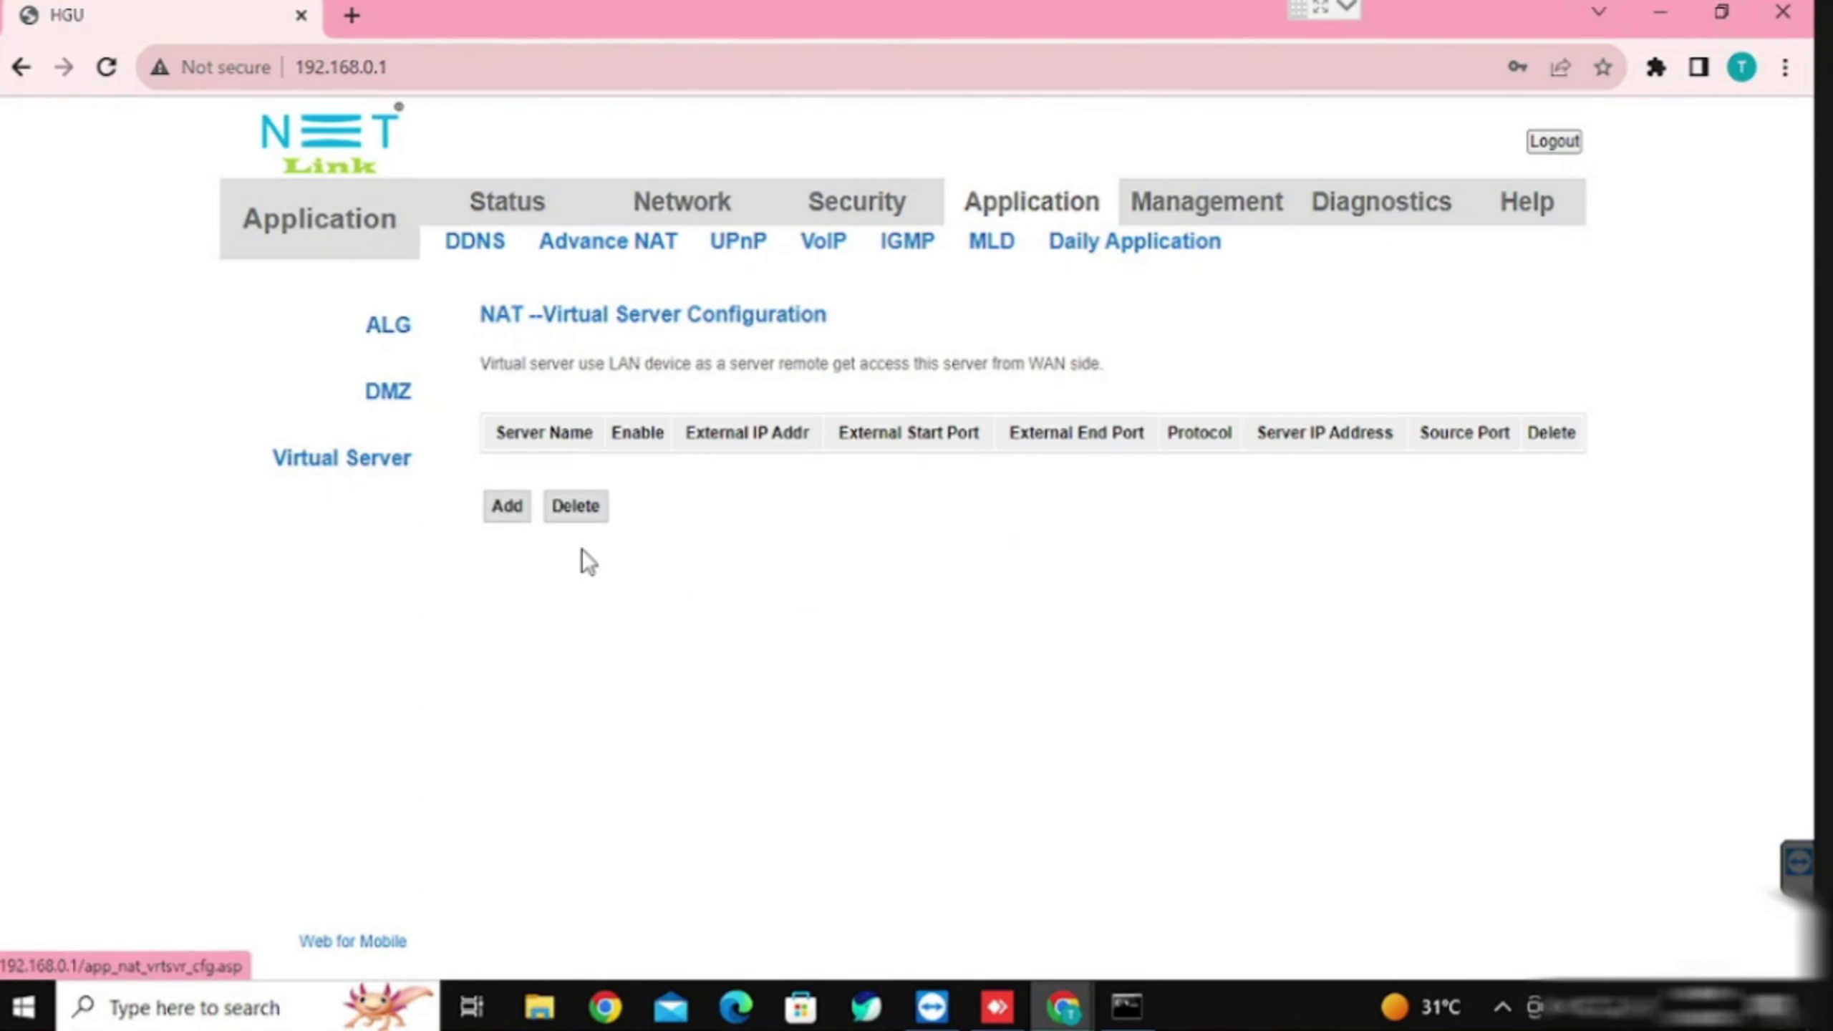
Step: Show the 5G WLAN Basic page and select its SSID 'SATTVA OFFICE'
left_click(507, 201)
left_click(683, 205)
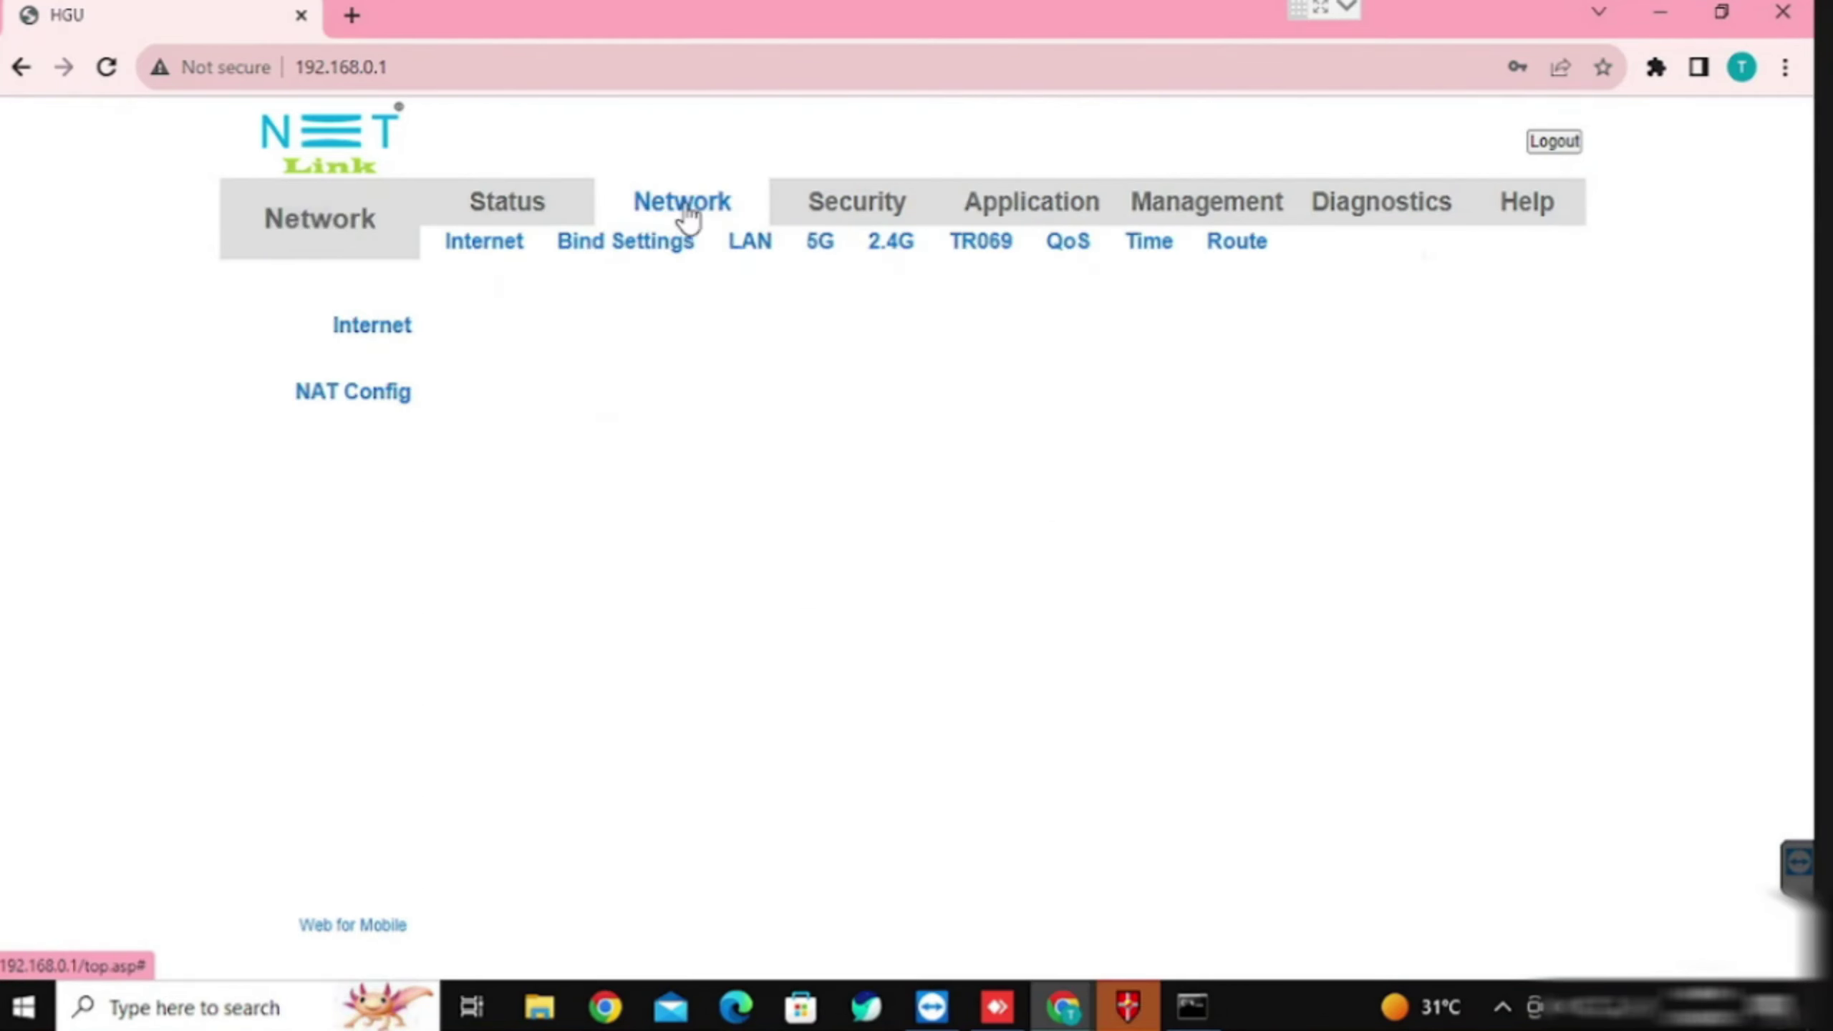
left_click(748, 246)
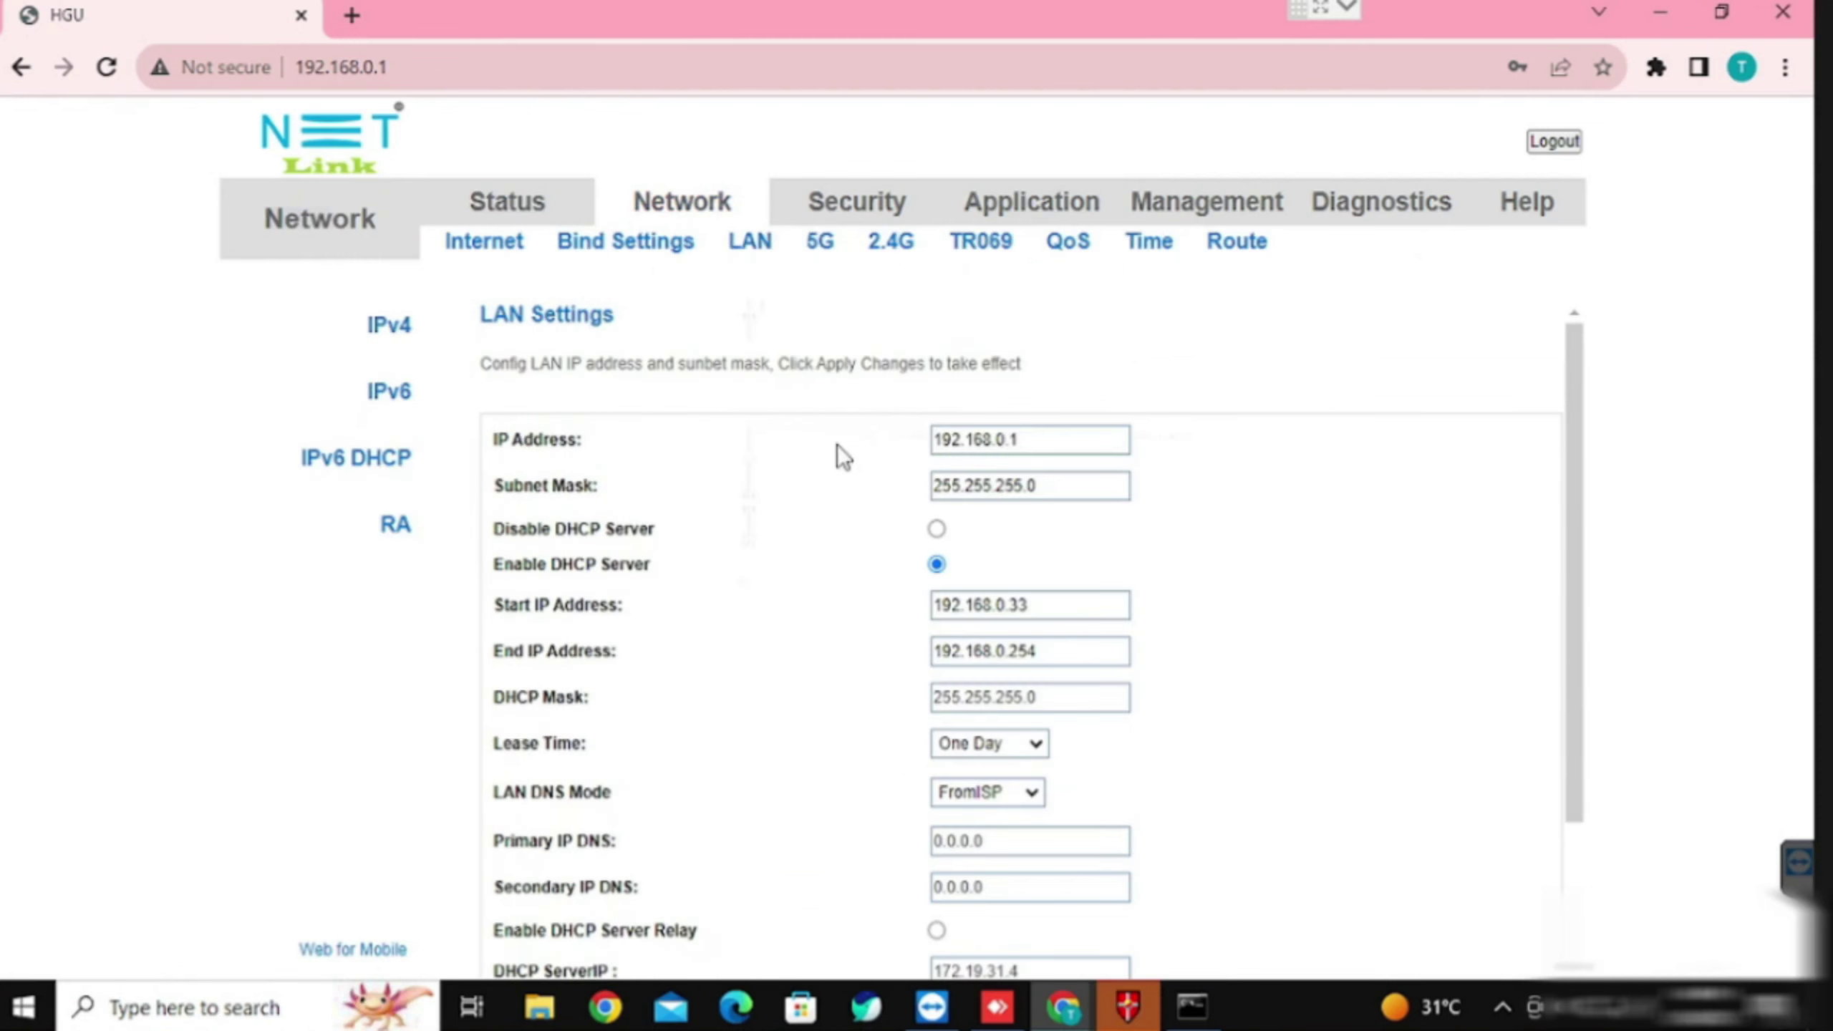
left_click(823, 244)
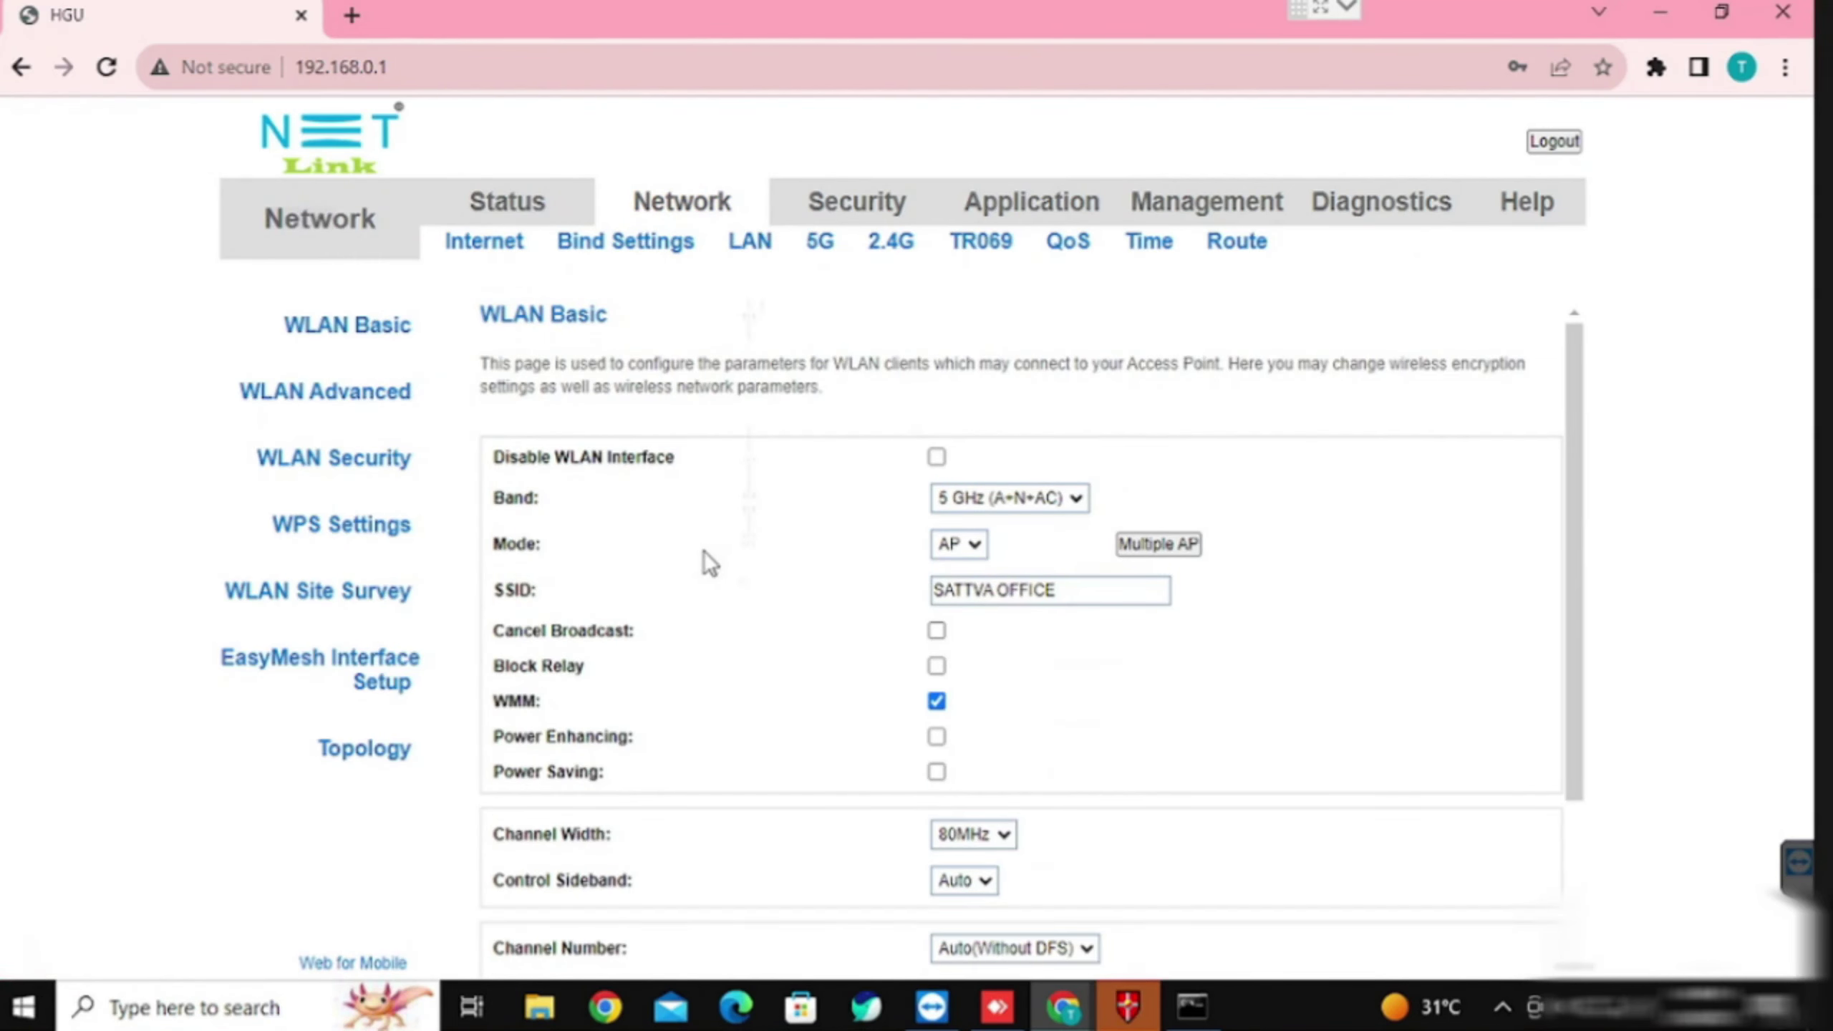
scroll(703, 550, "down", 2)
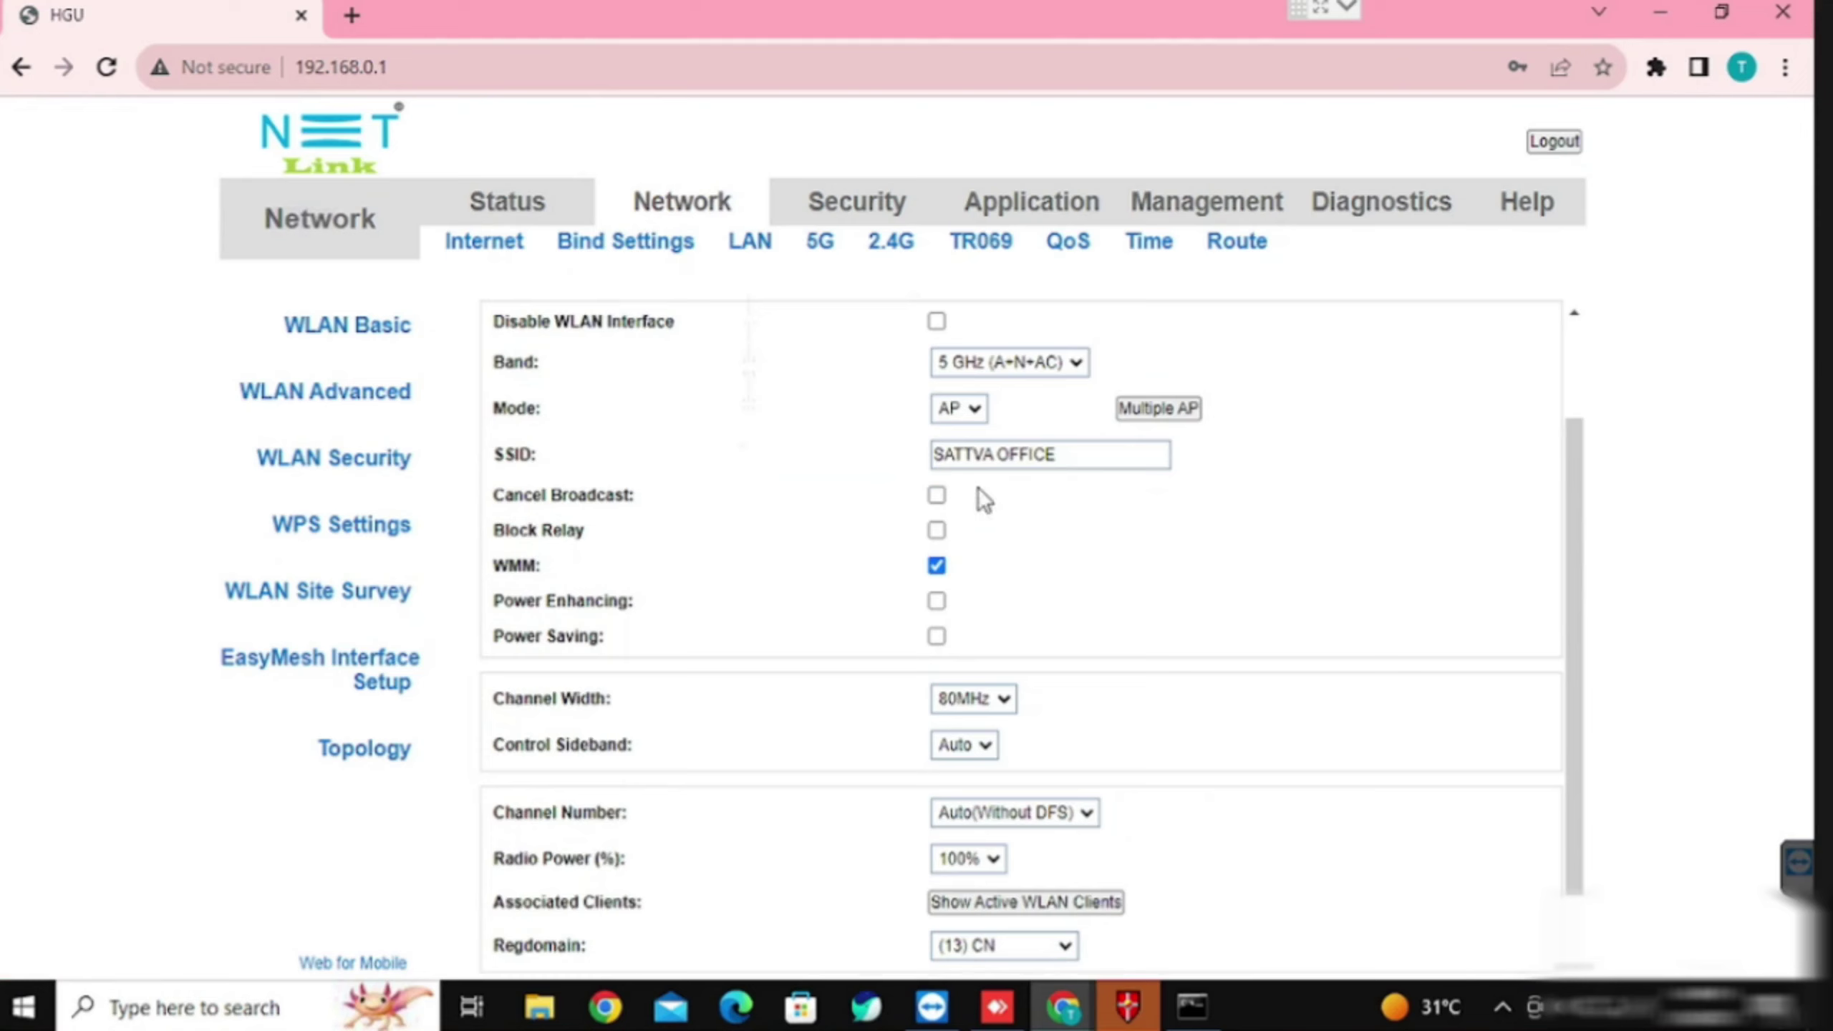
left_click_drag(1070, 456, 673, 498)
scroll(671, 506, "down", 1)
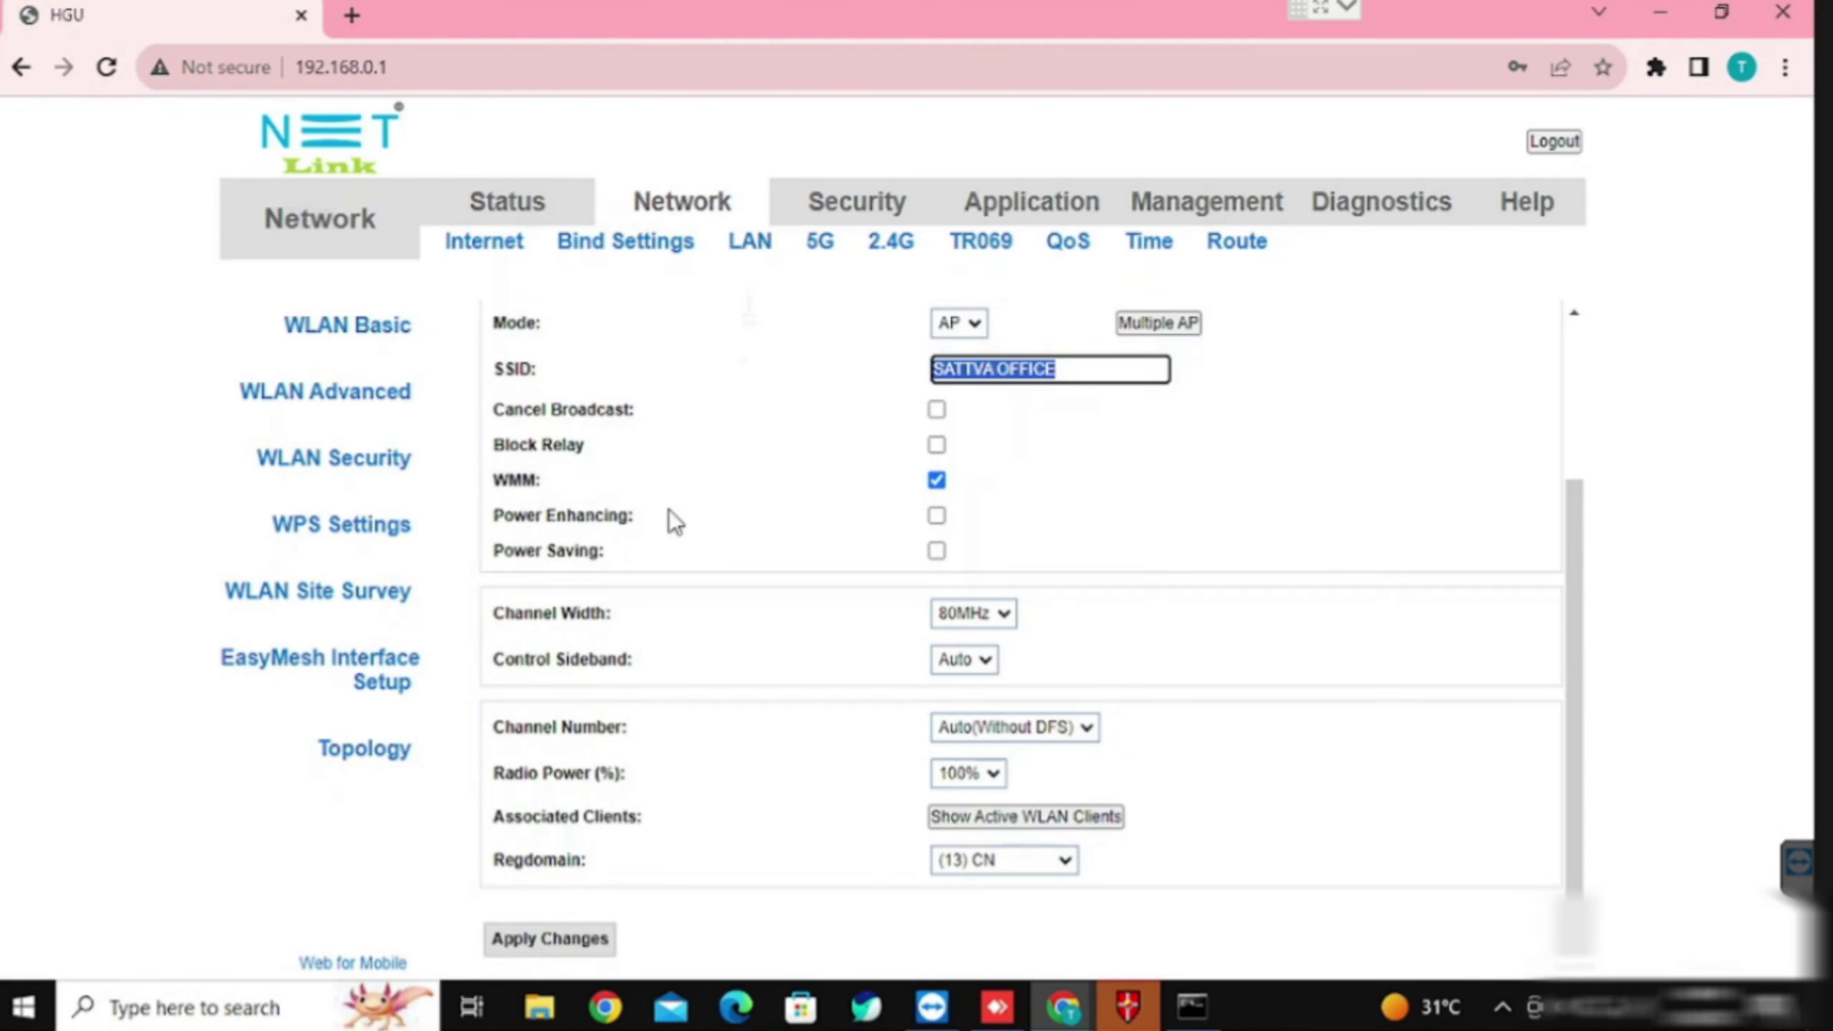
scroll(668, 509, "up", 3)
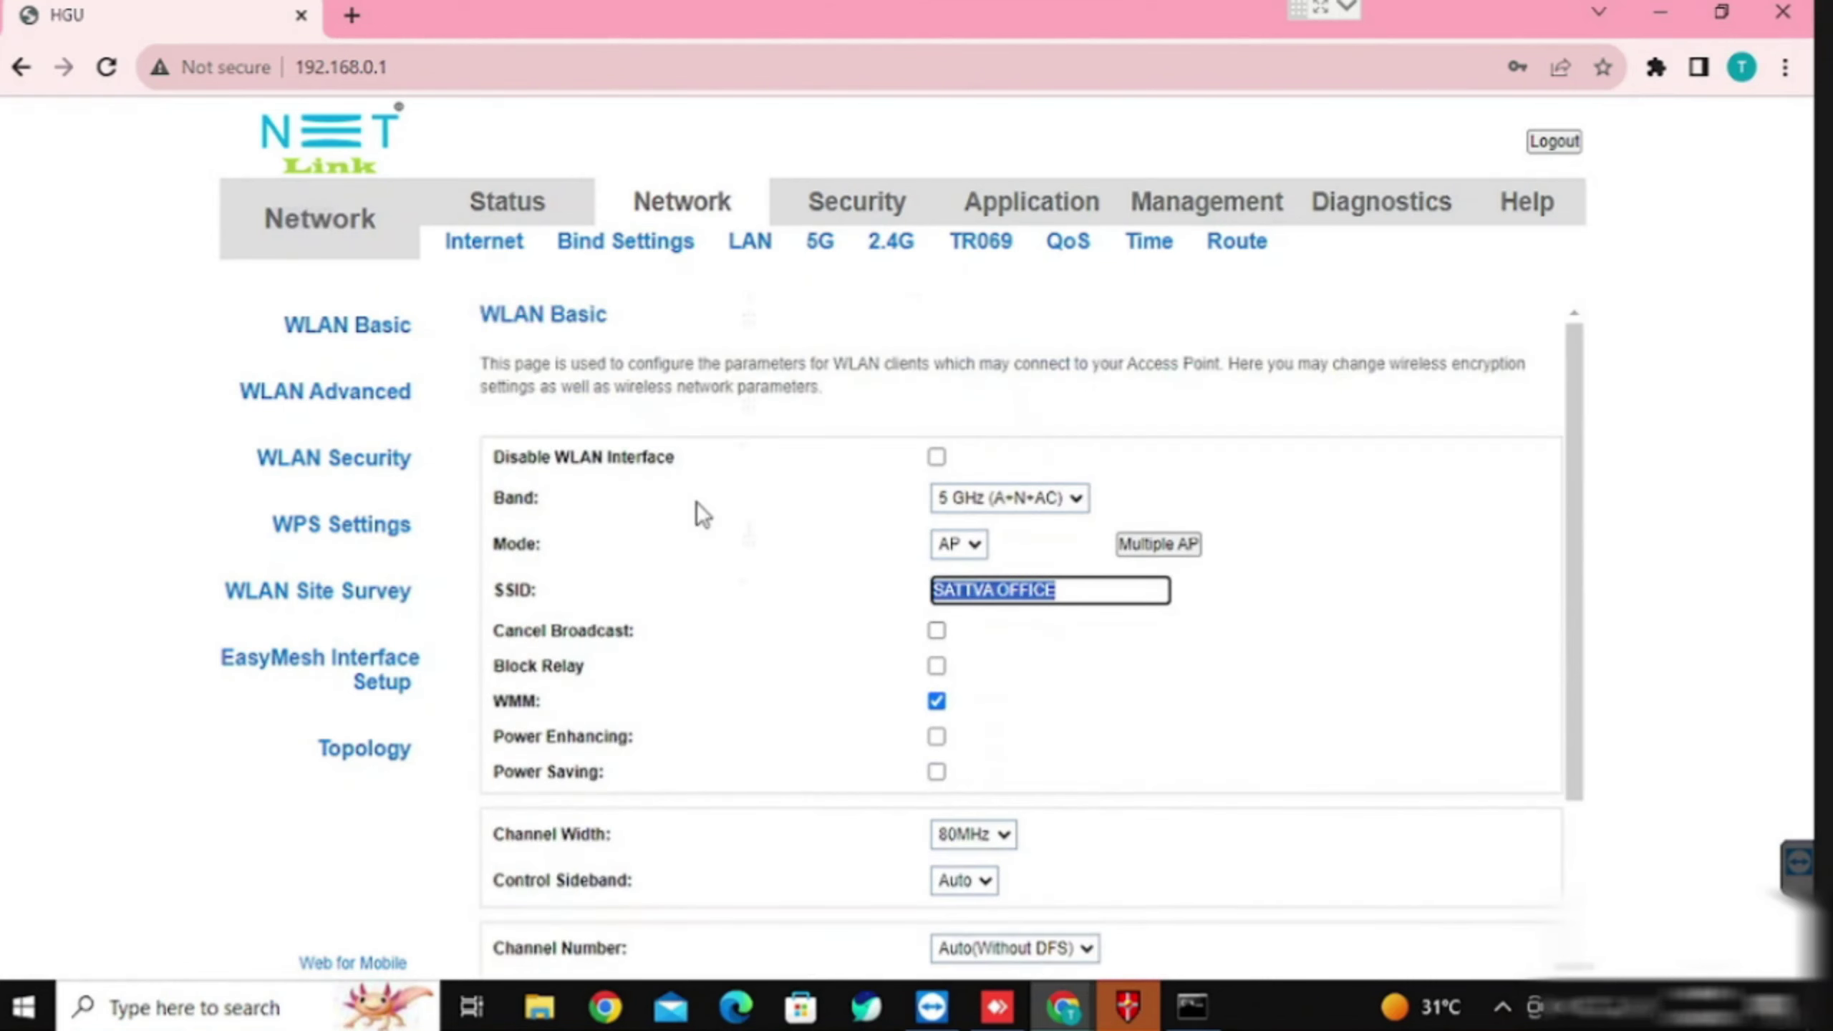
left_click(807, 249)
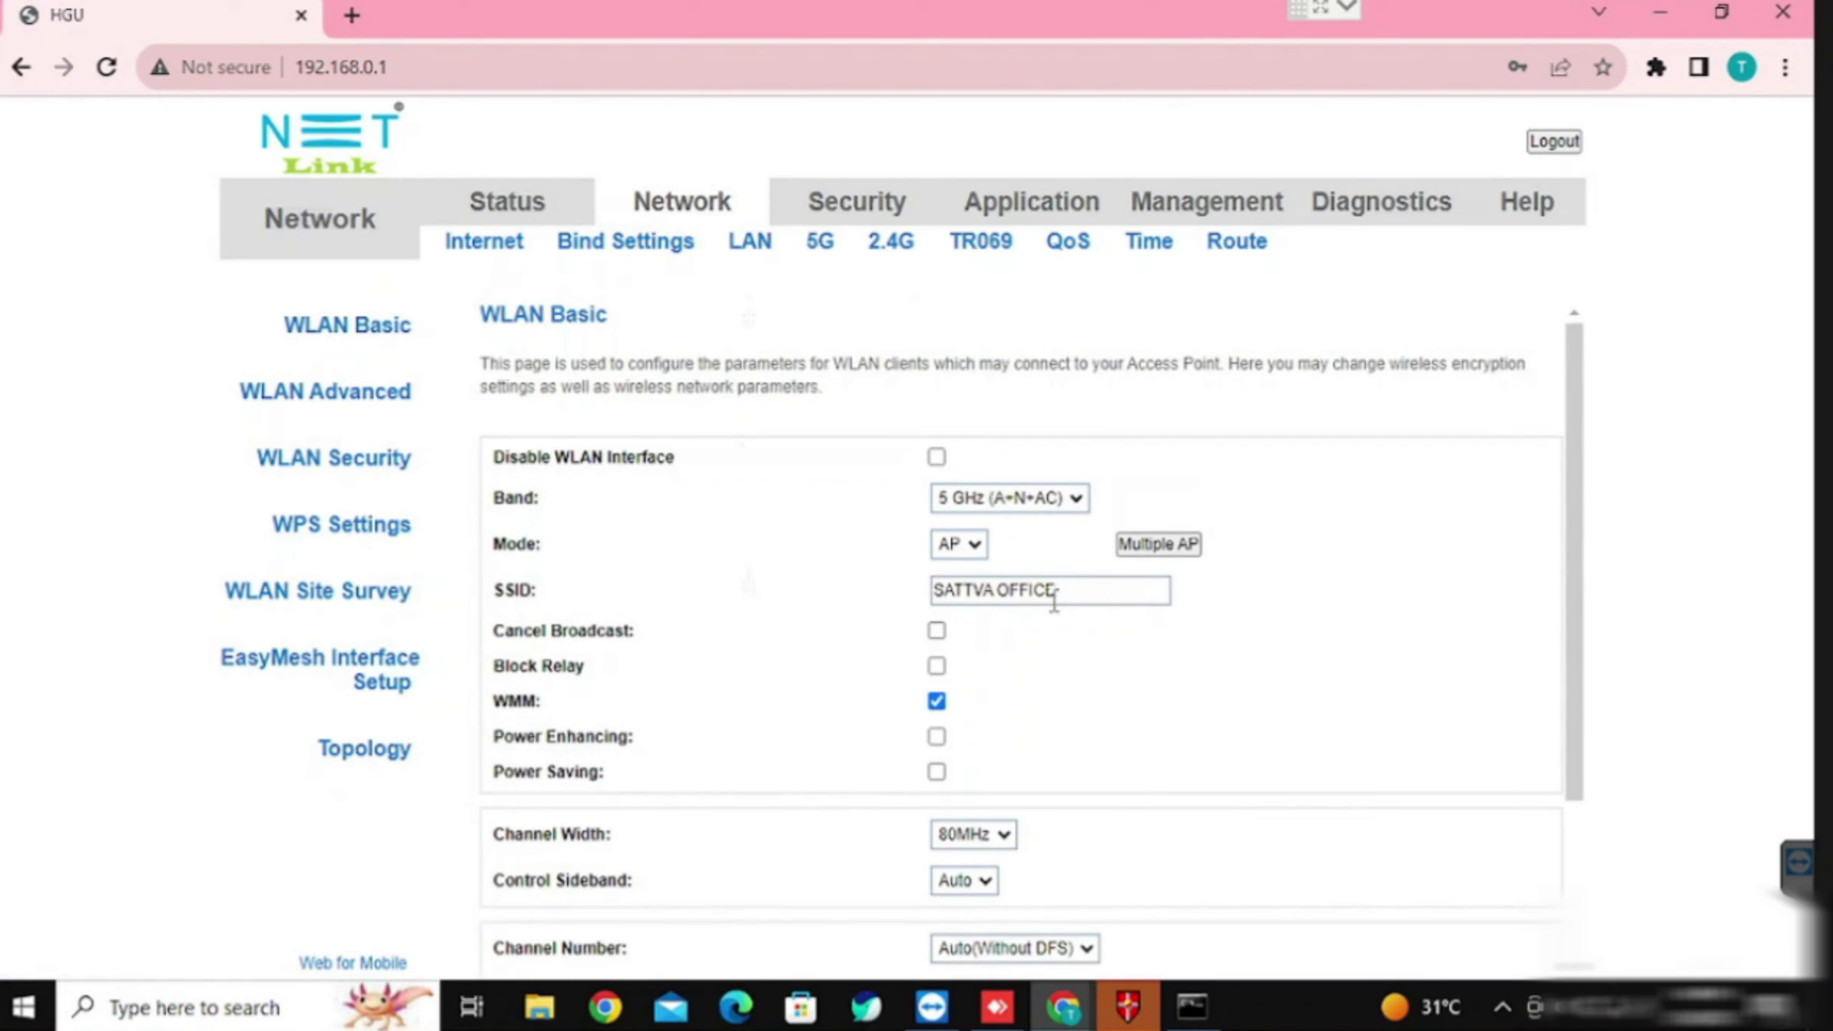
left_click_drag(1059, 592, 853, 593)
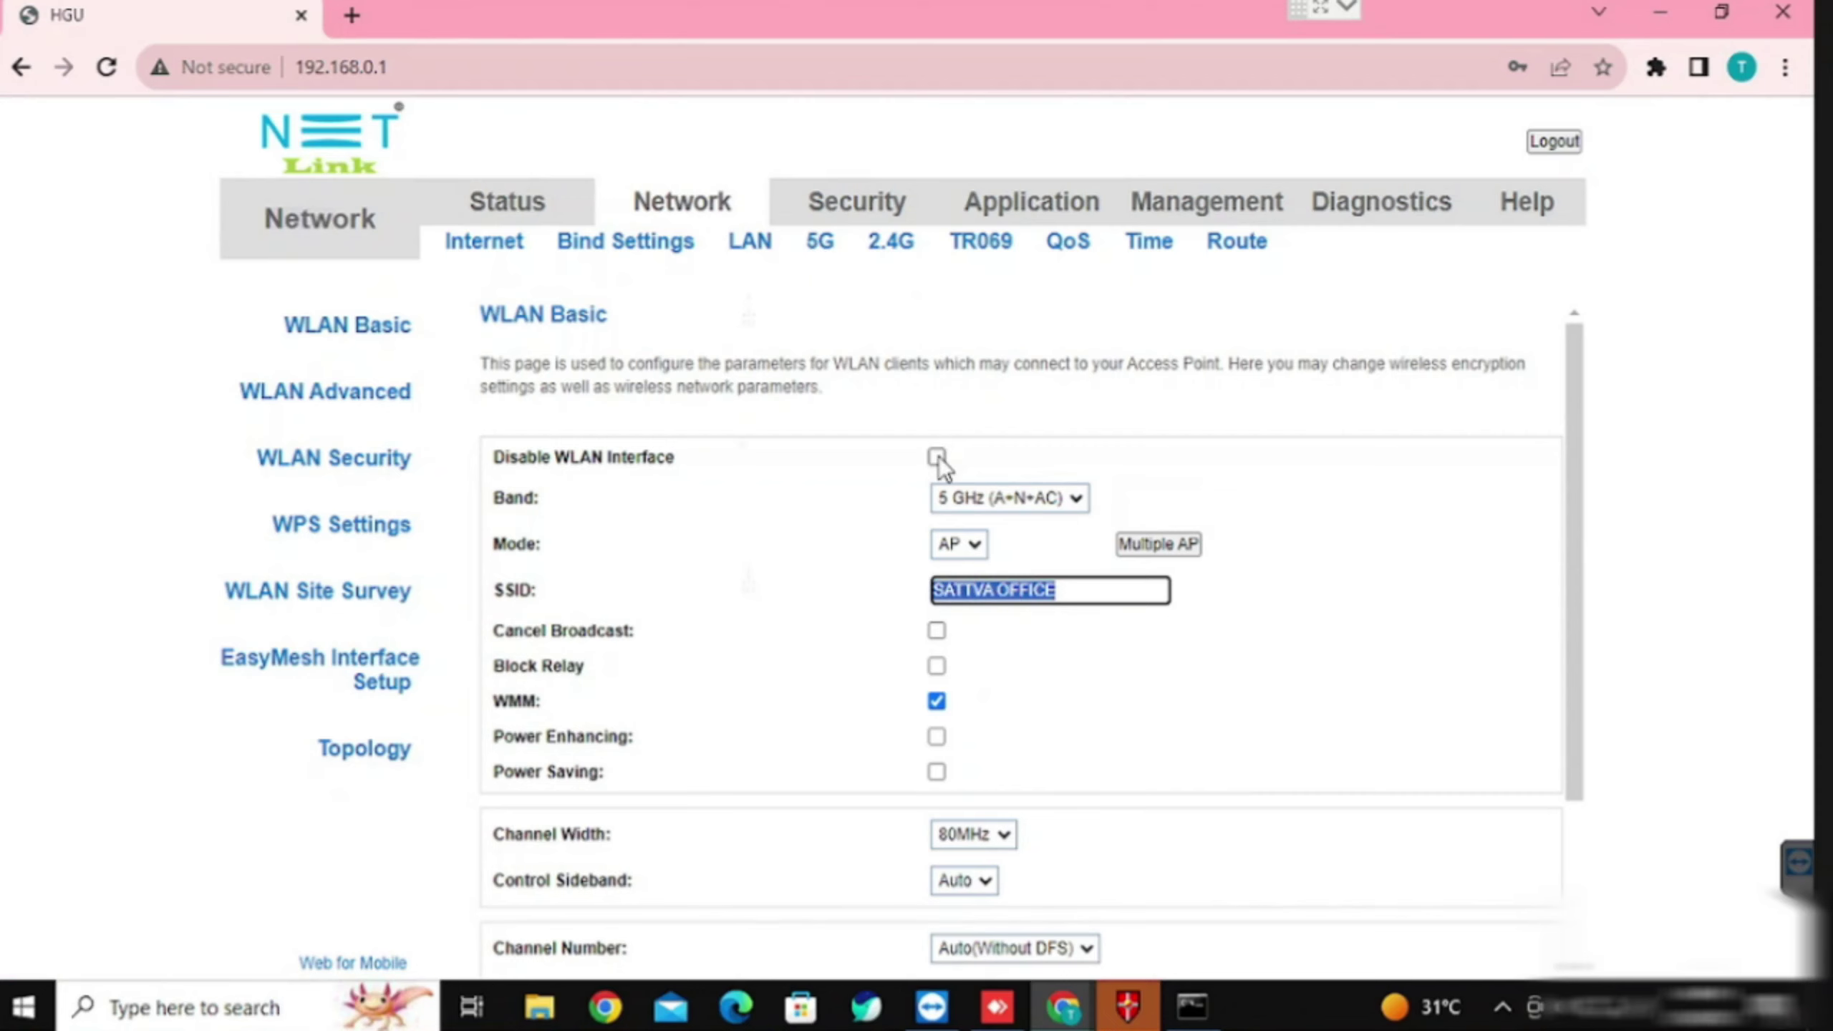
Step: Review the 5G WLAN Security pre-shared key, then switch to the 2.4G WLAN Basic page
left_click(395, 476)
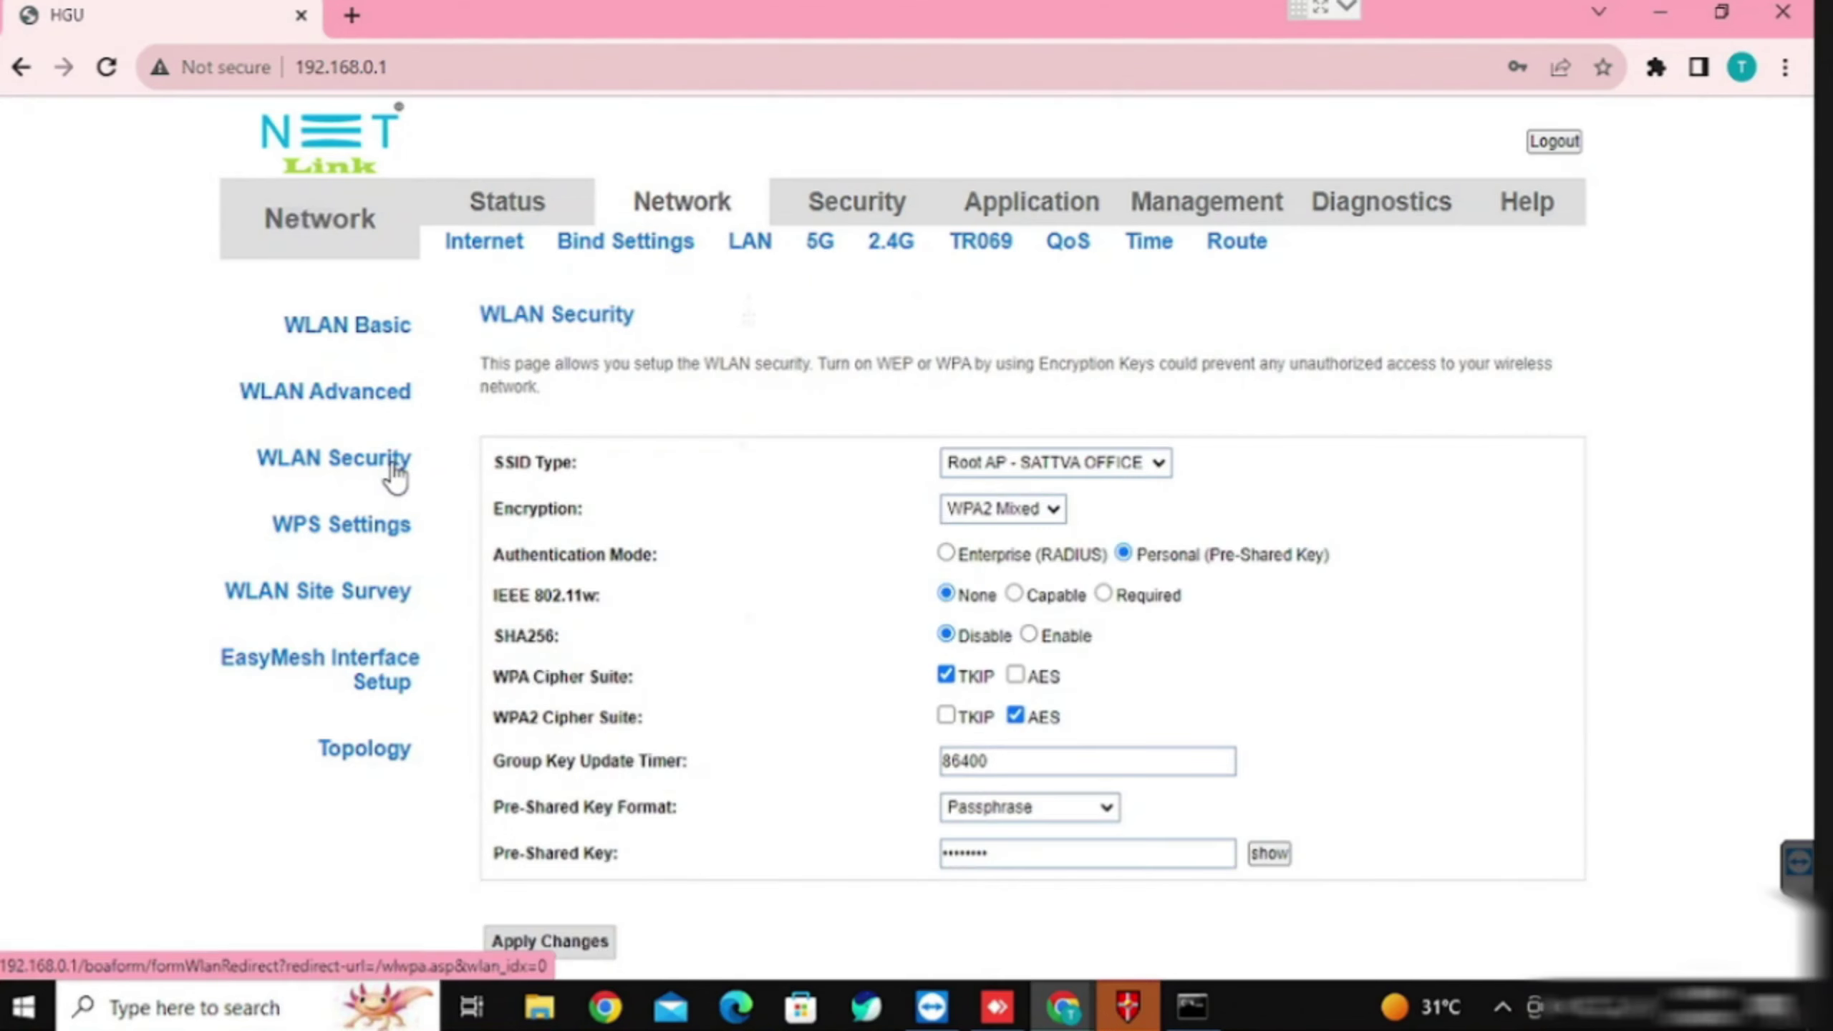
left_click(1055, 854)
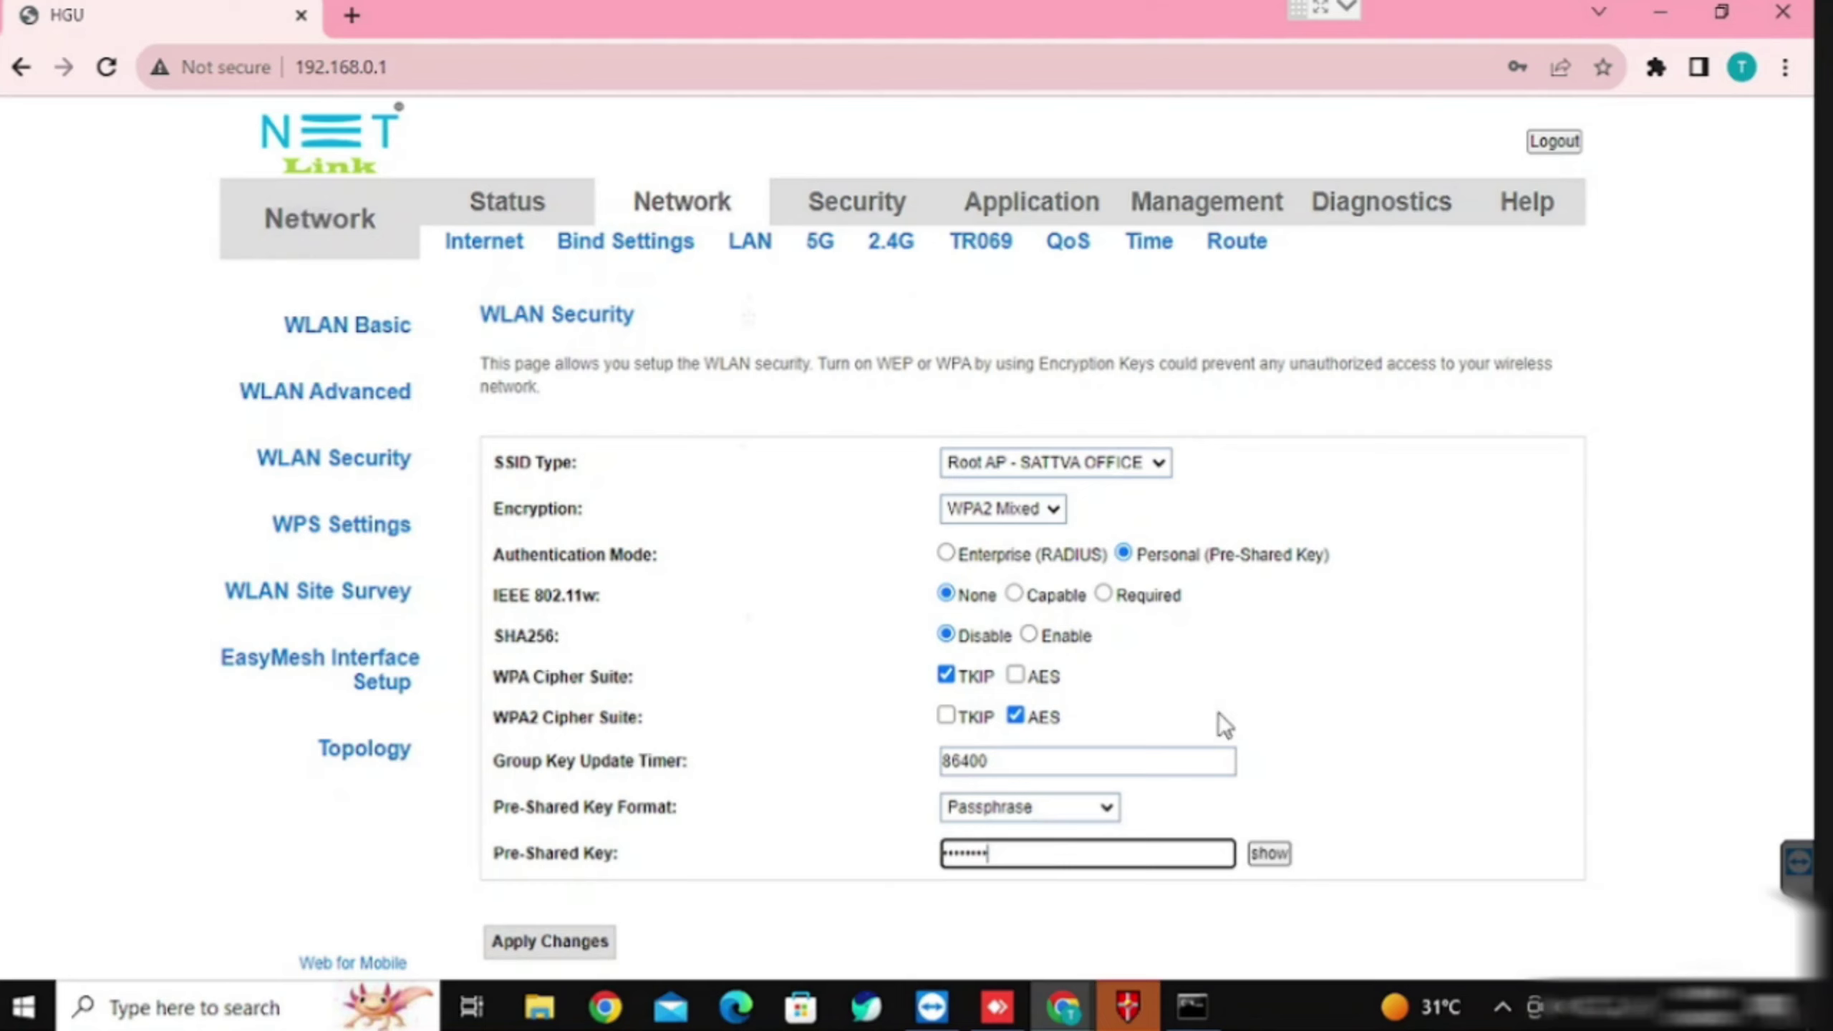
left_click(899, 261)
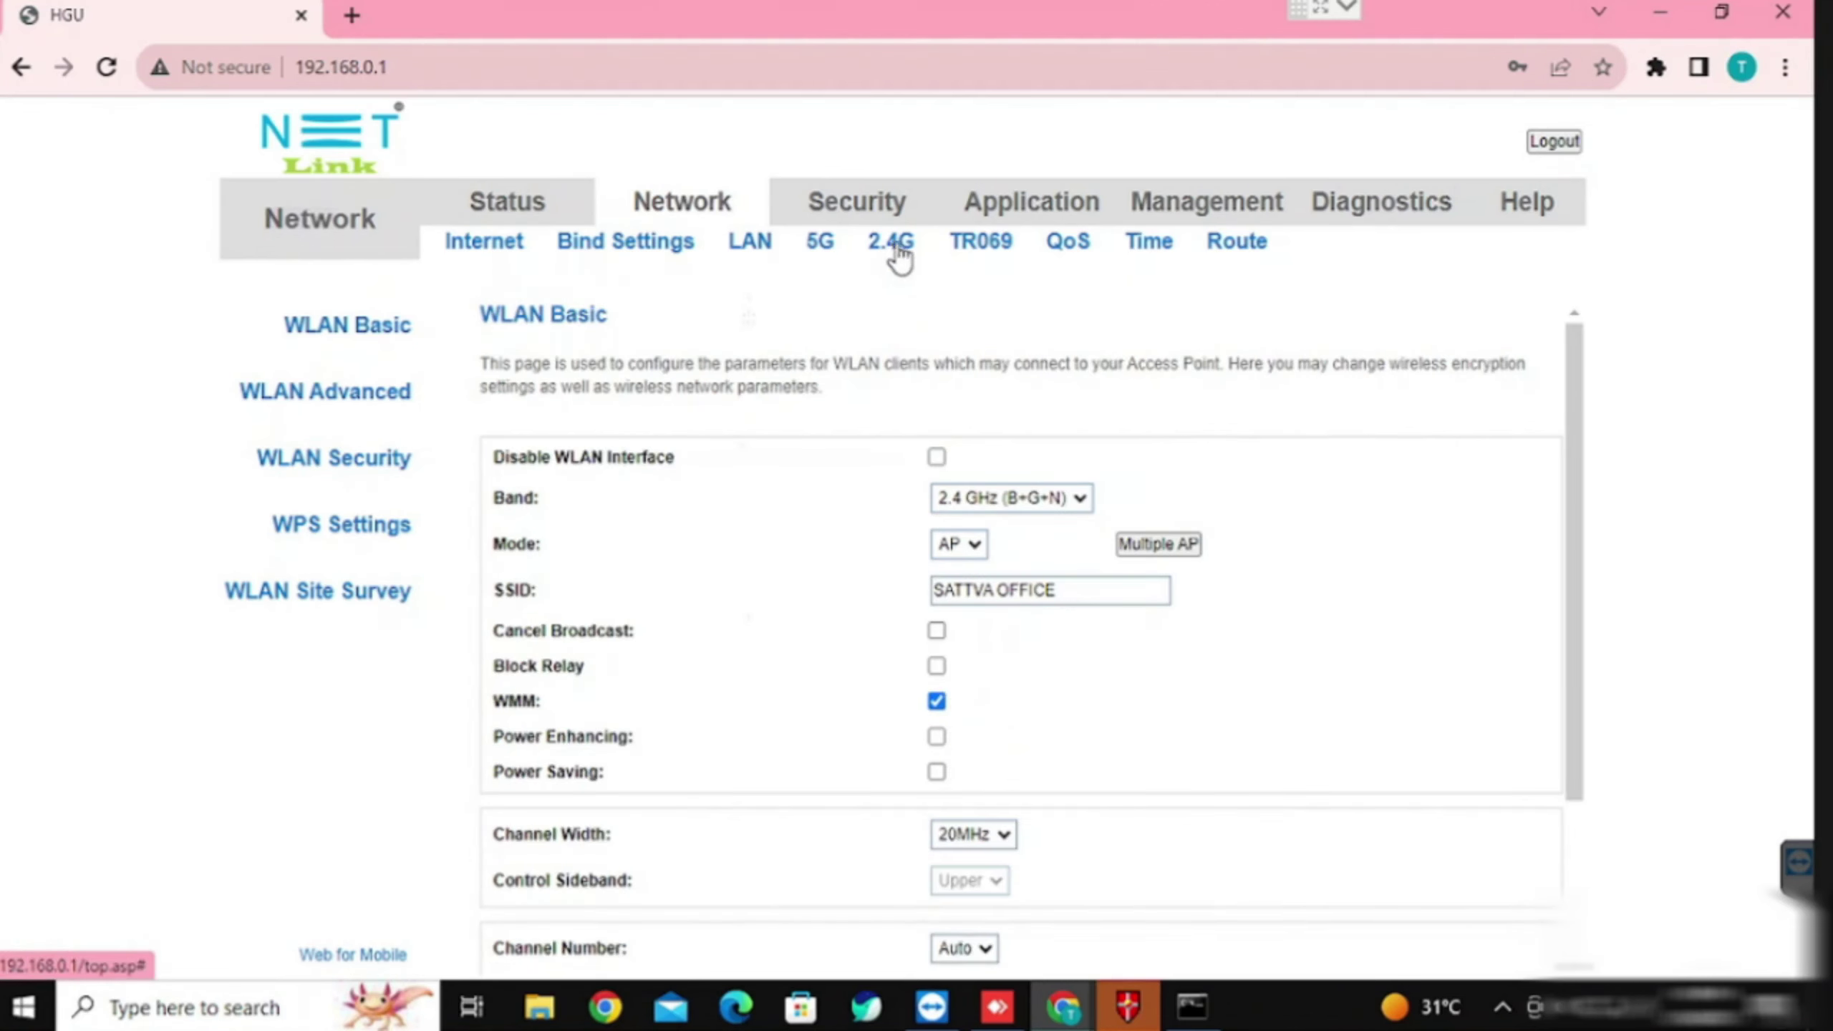
Step: Select the 2.4G SSID, then view WLAN Security's WPA2 Mixed pre-shared key
left_click_drag(1050, 590, 851, 601)
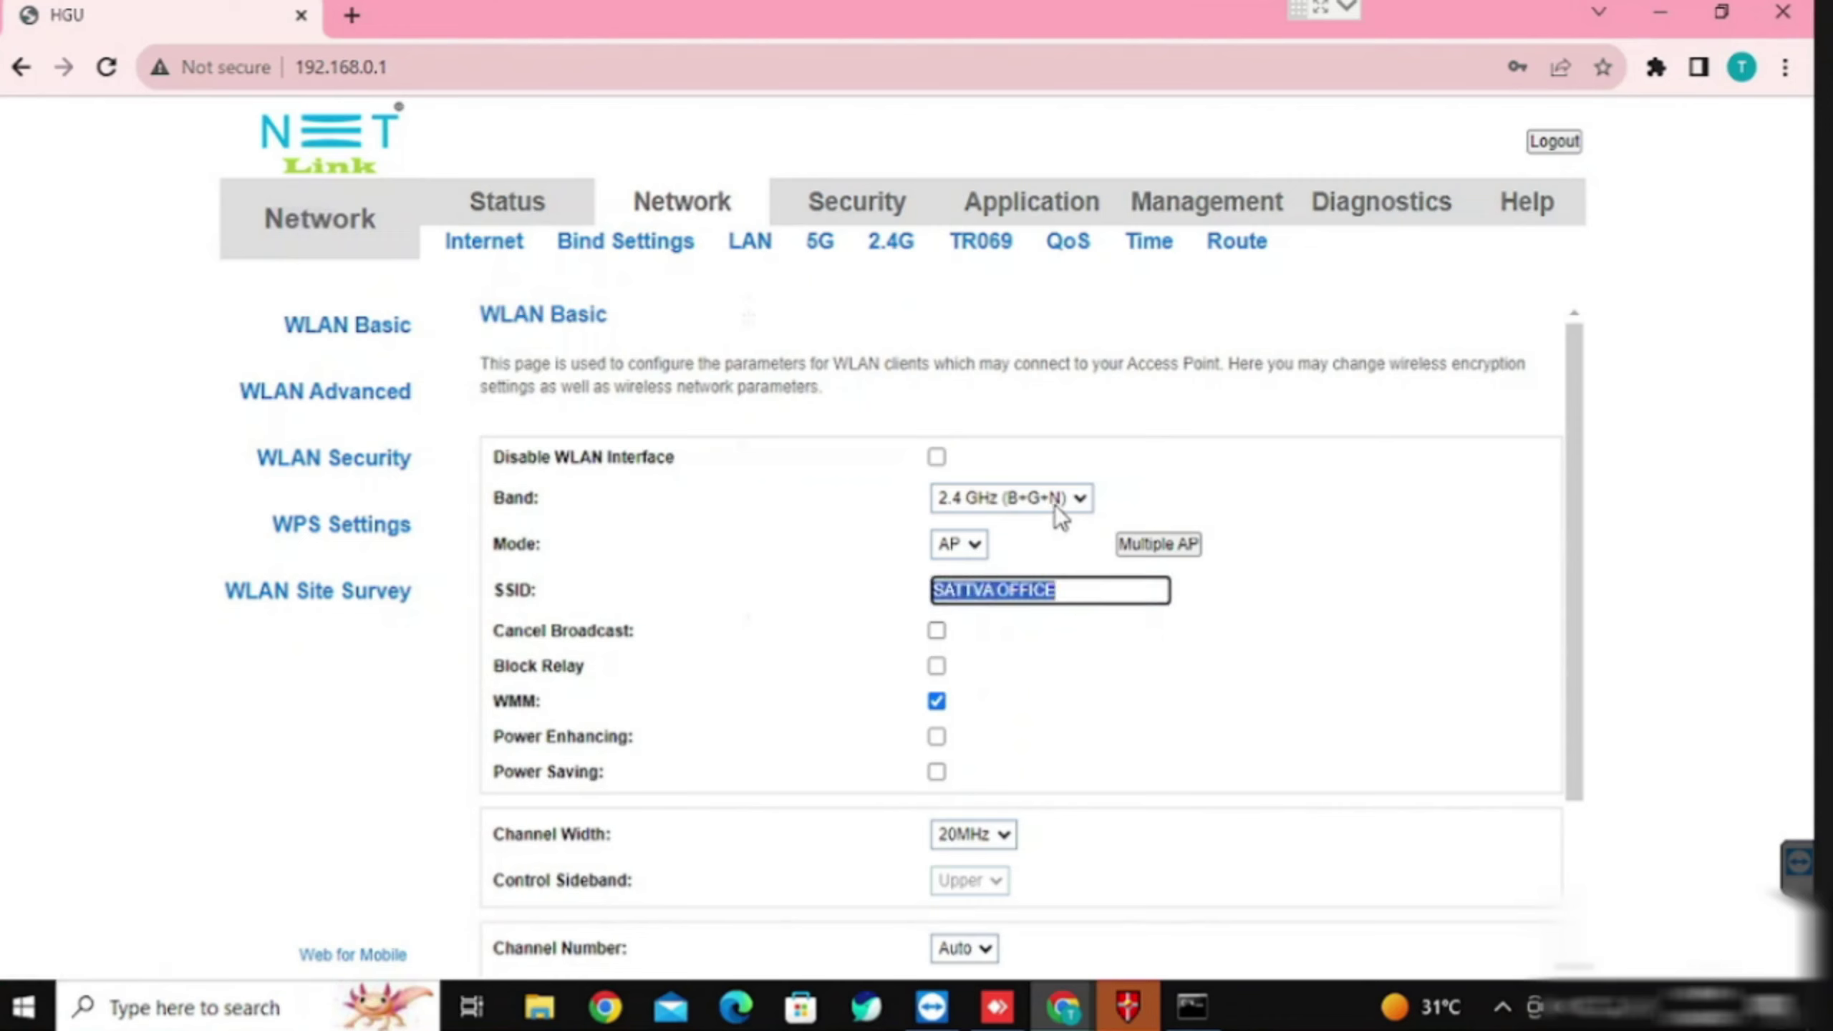
left_click(370, 465)
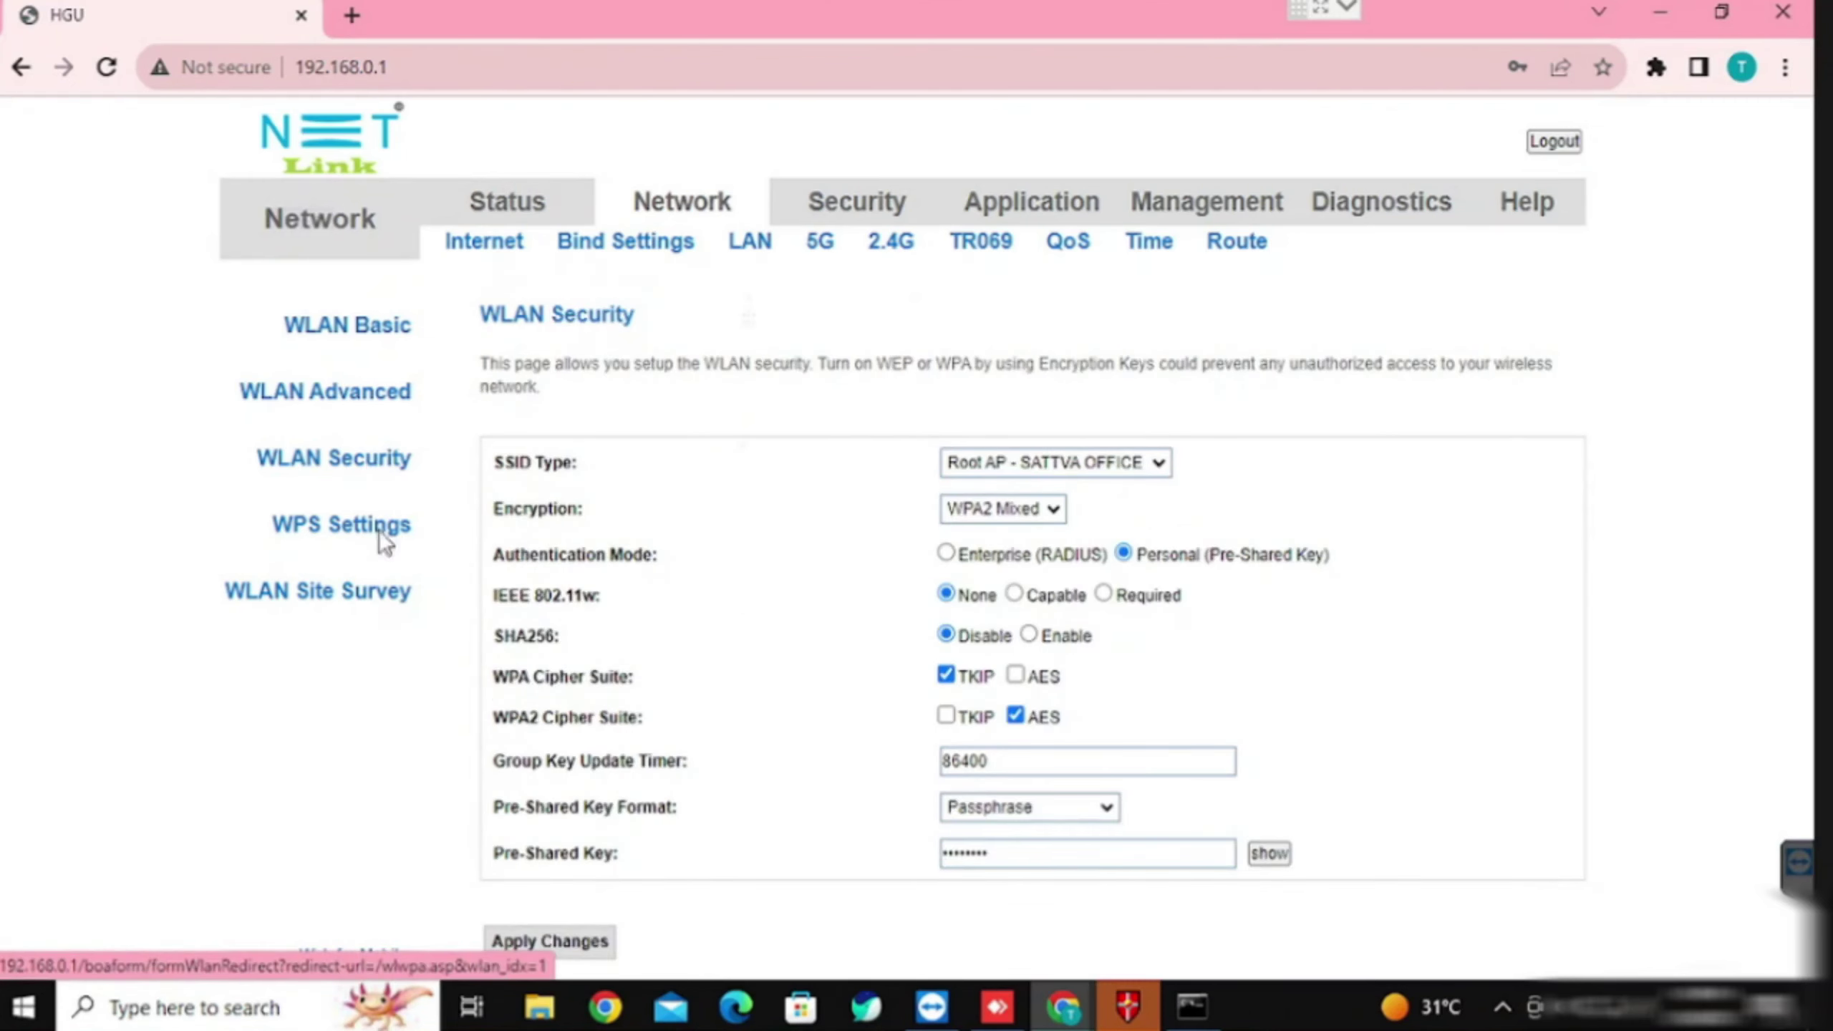
double_click(1000, 849)
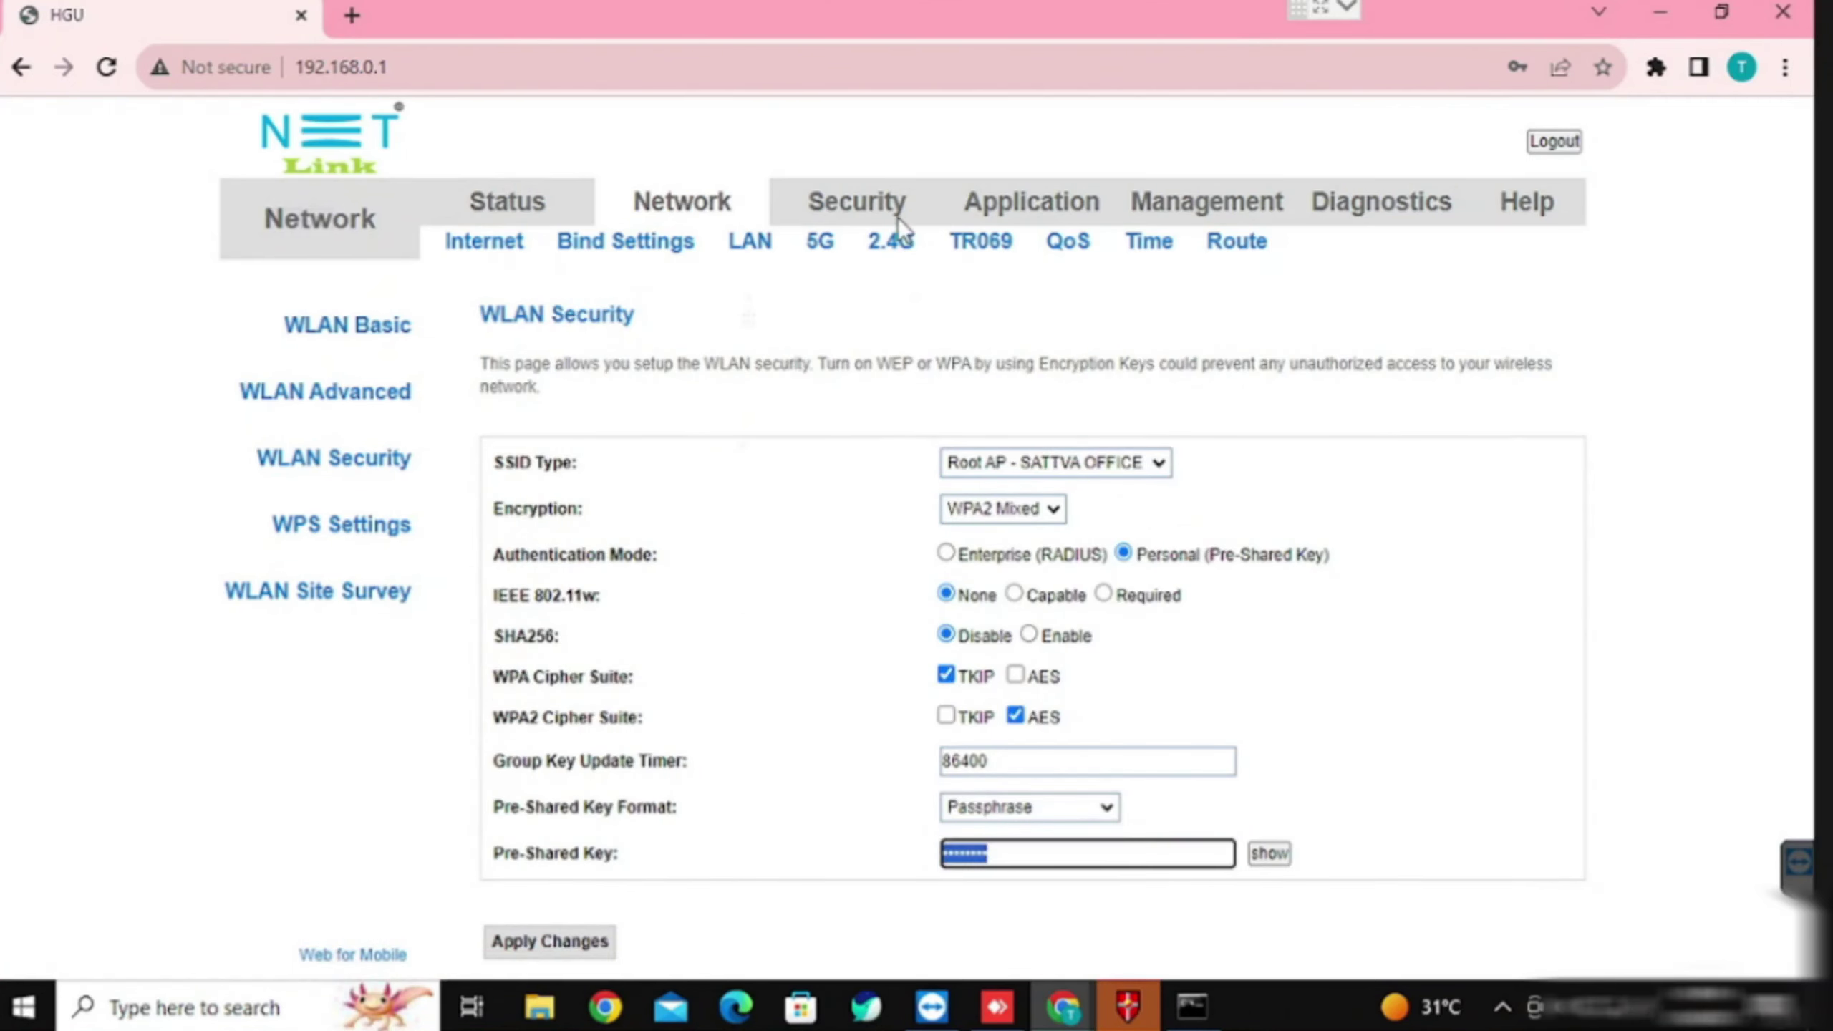